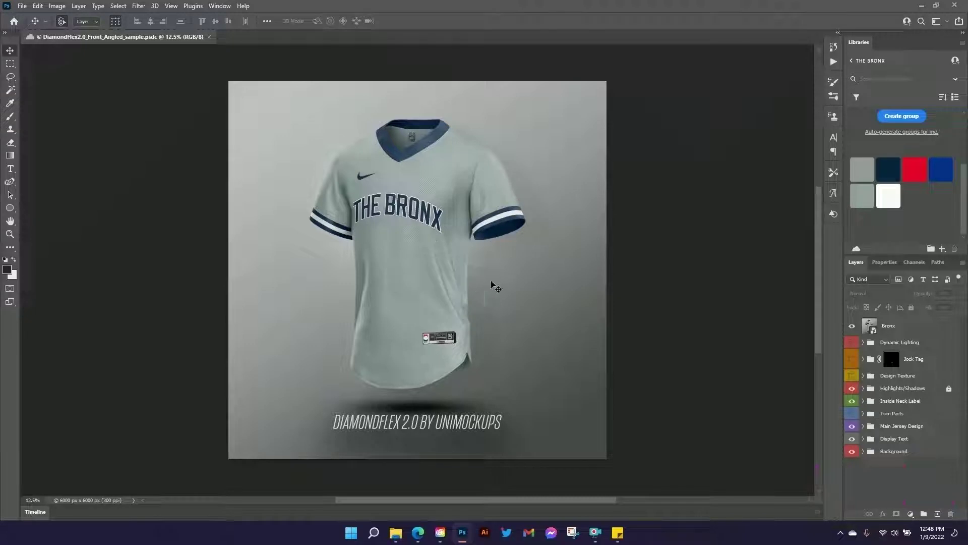
- Scale the Bronx reference layer down to about 1516 px square, keeping it in the canvas's upper-left corner
left_click(851, 326)
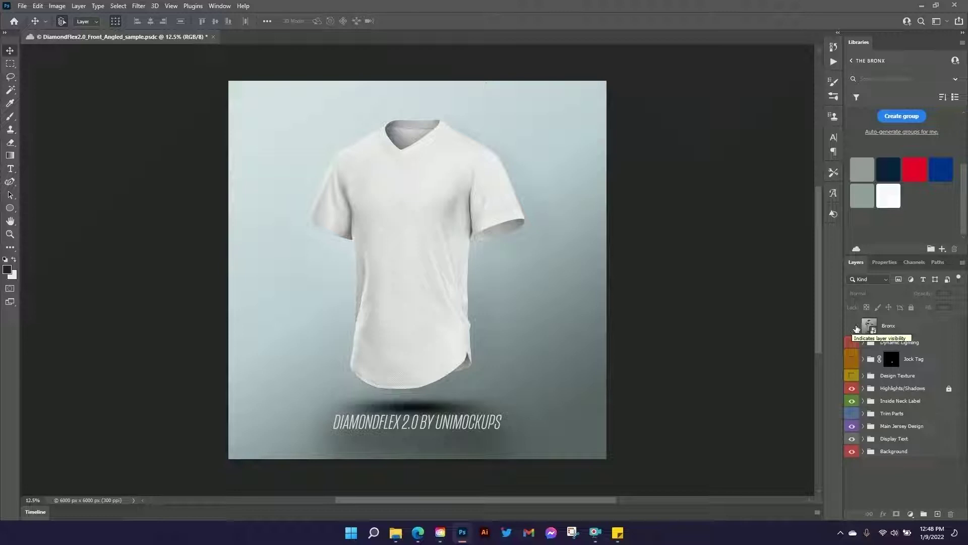
left_click(851, 326)
left_click(899, 327)
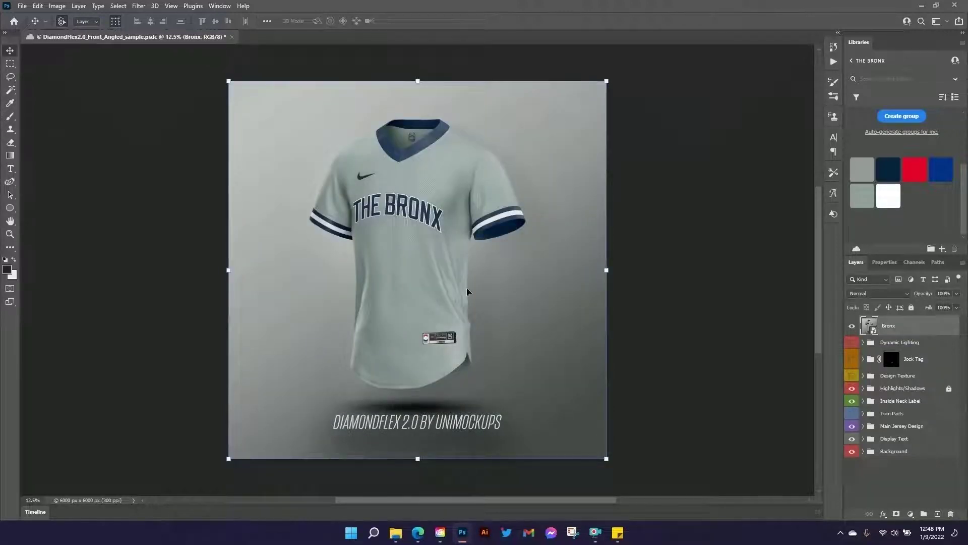
left_click_drag(606, 459, 301, 199)
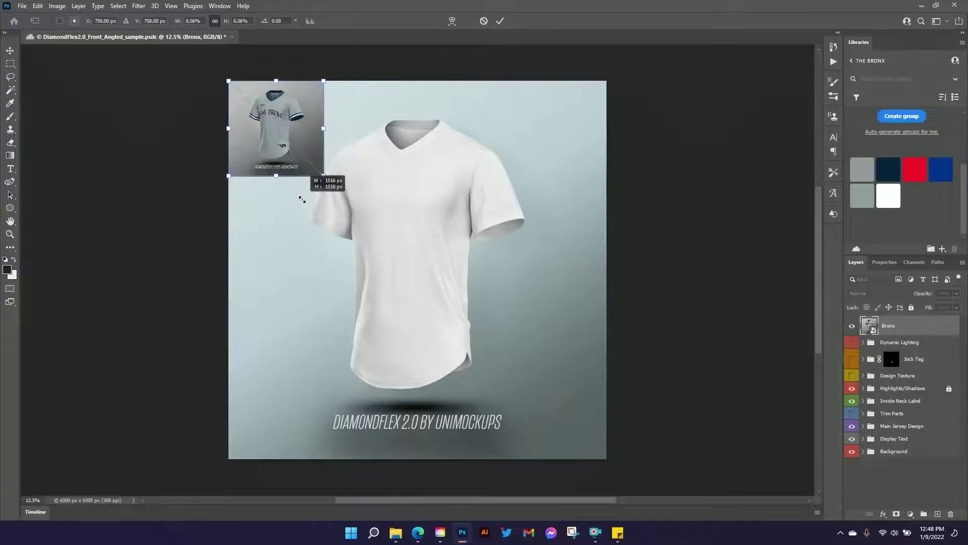
left_click(499, 20)
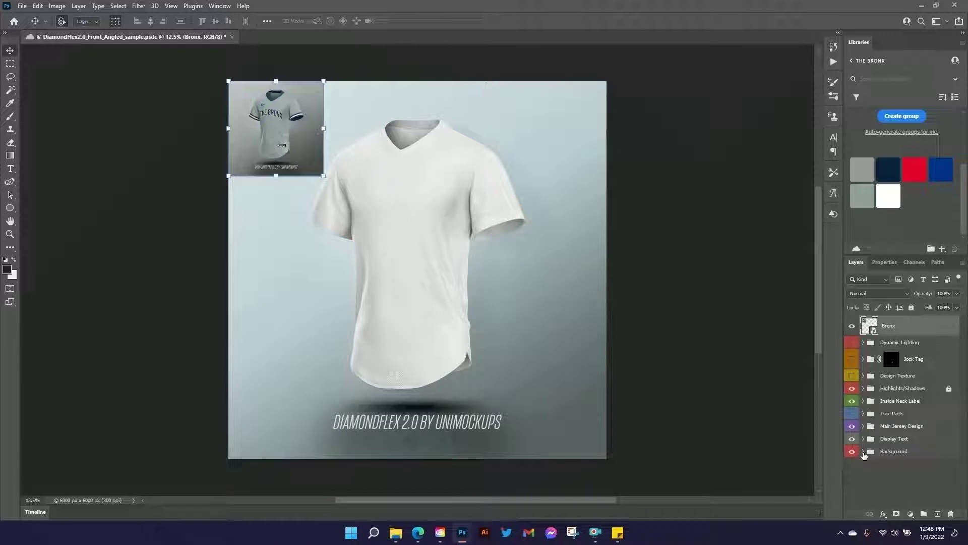
- Inspect the floor shadow and wall light/shadow layers inside the Background group's Backlight/Shadow folder
left_click(863, 451)
scroll(922, 424, "down", 1)
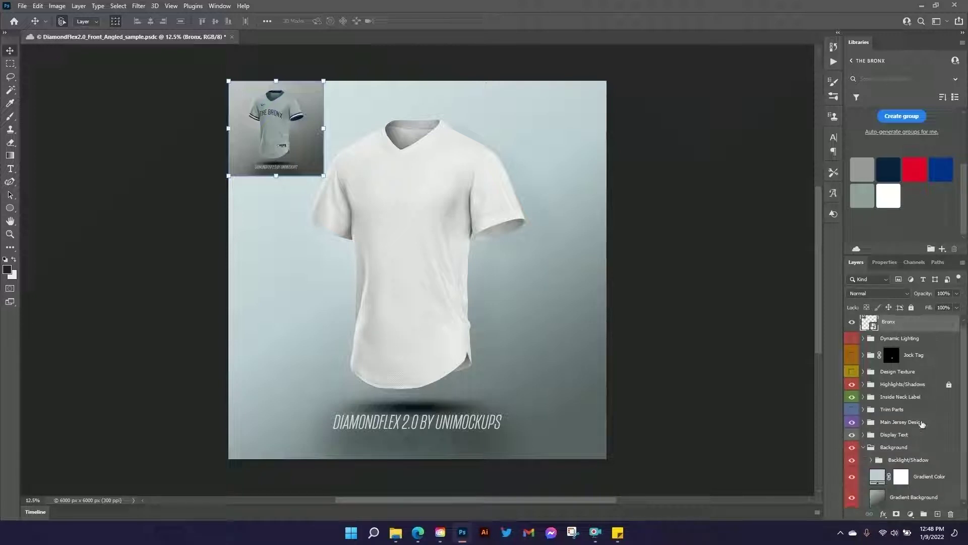
left_click(871, 460)
scroll(907, 423, "down", 1)
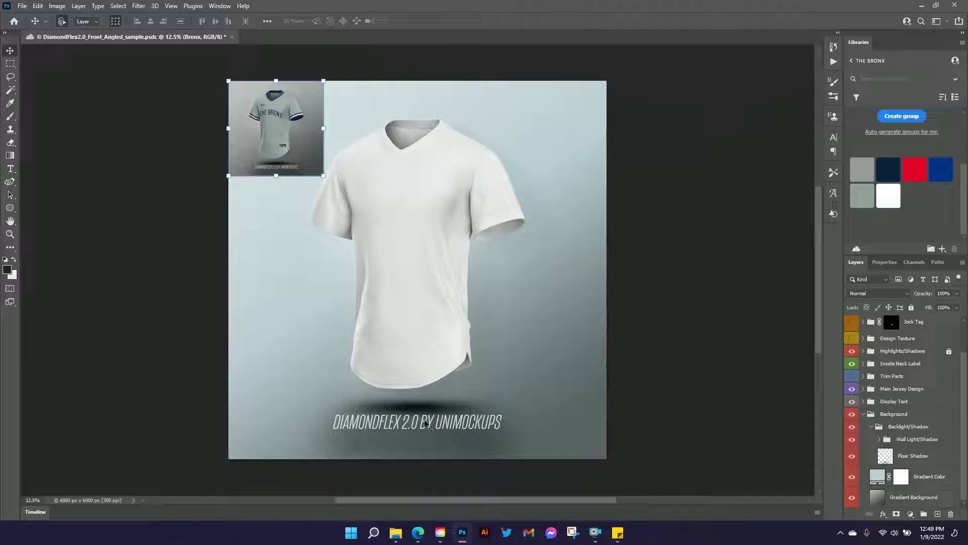
left_click(853, 457)
left_click(853, 457)
left_click(879, 439)
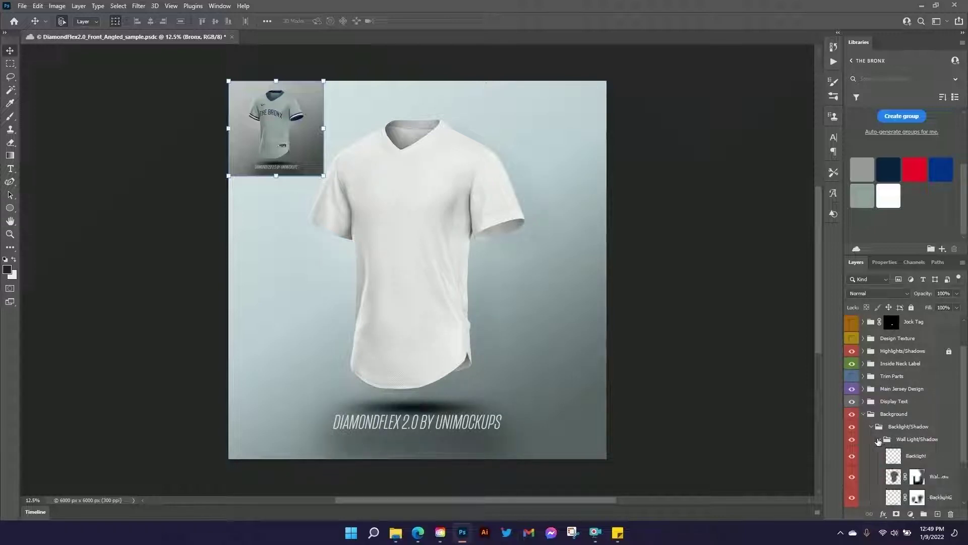
left_click(905, 437)
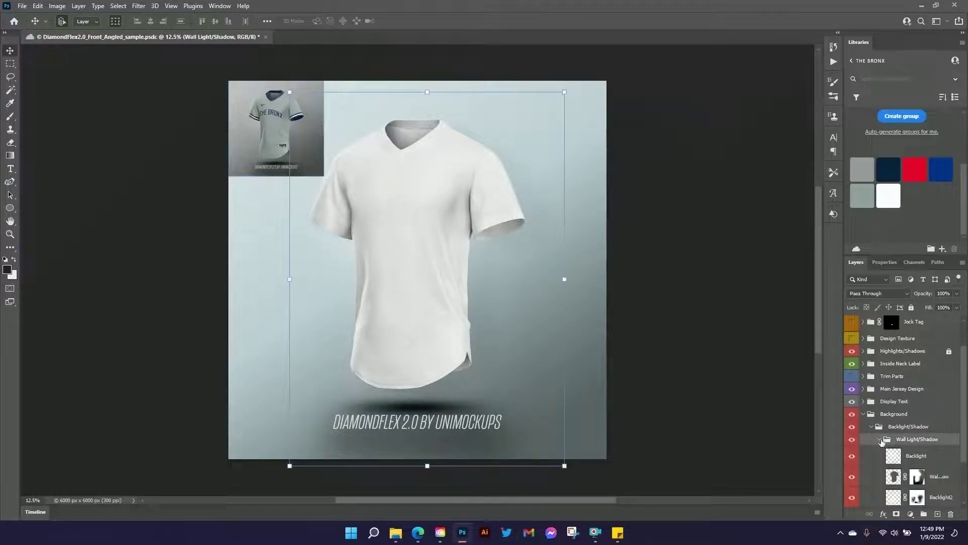
left_click(879, 440)
left_click(871, 427)
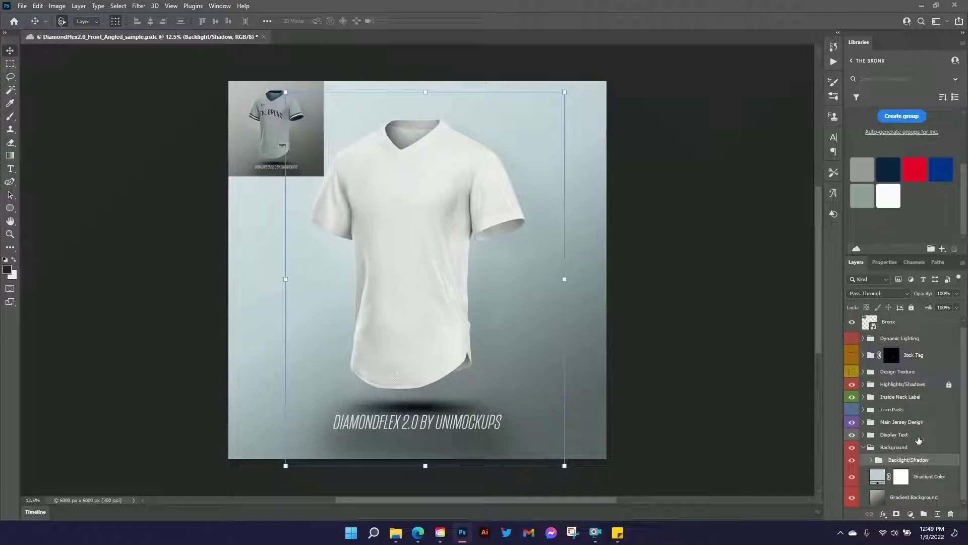
- Recolor the Background group's Gradient Color fill layer to a light neutral gray, about #d5d5d5
left_click(916, 478)
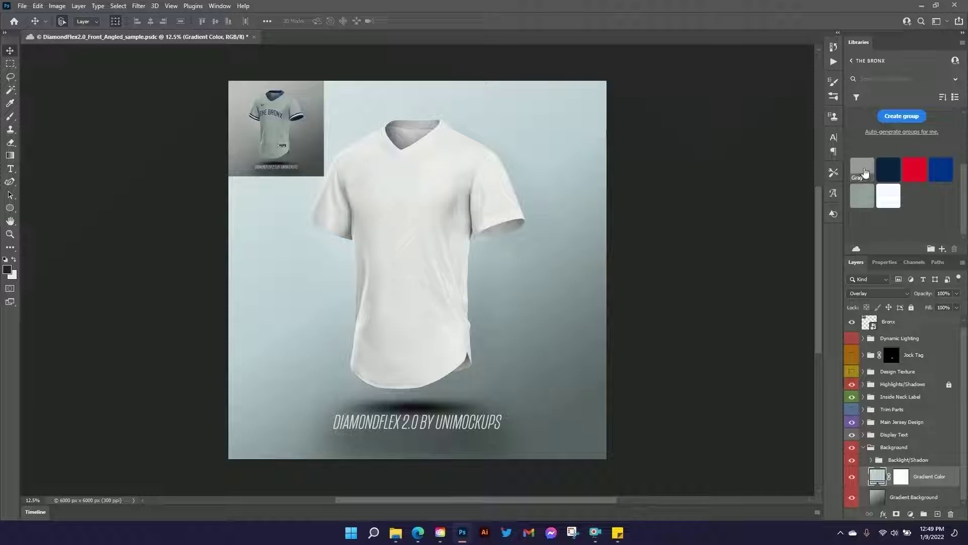
left_click(864, 171)
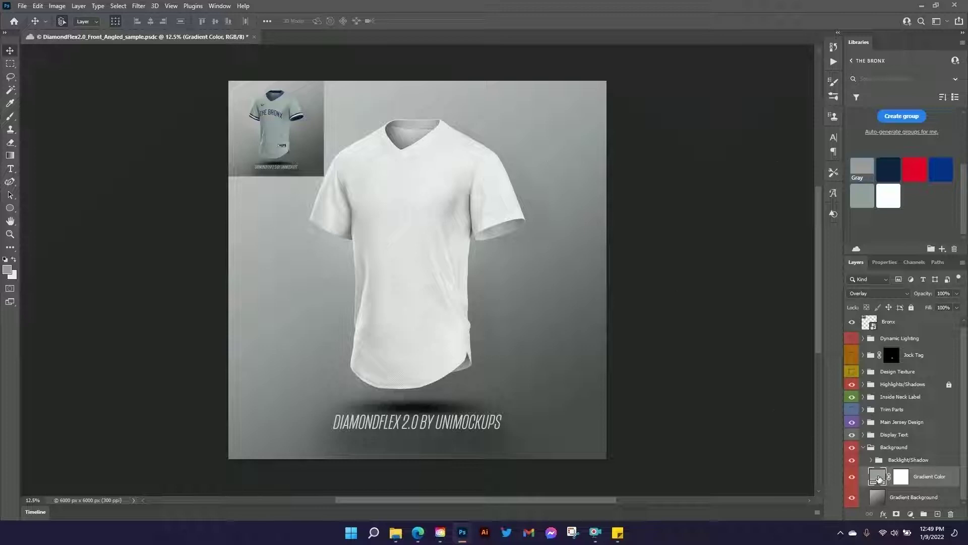
double_click(877, 478)
left_click_drag(590, 275, 582, 259)
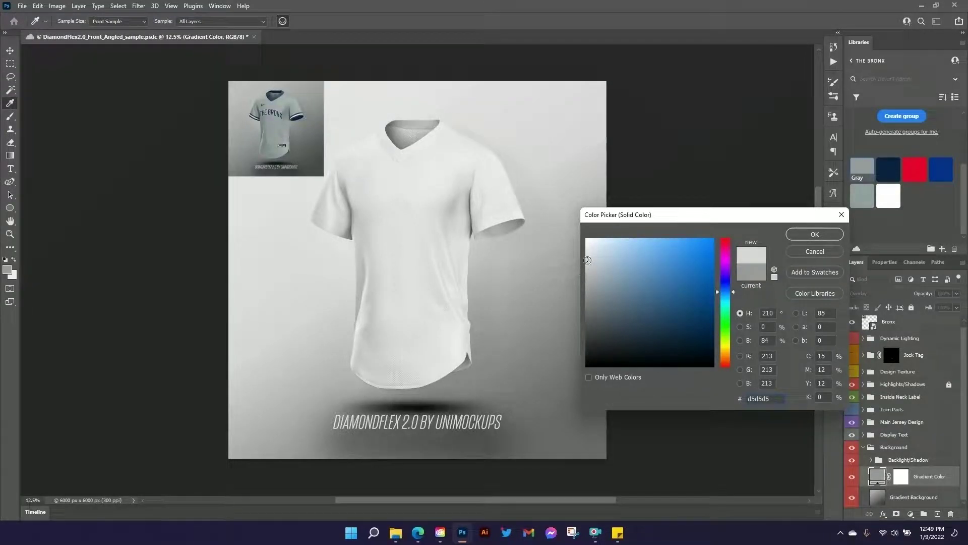
left_click(586, 257)
left_click_drag(586, 257, 585, 259)
left_click(801, 235)
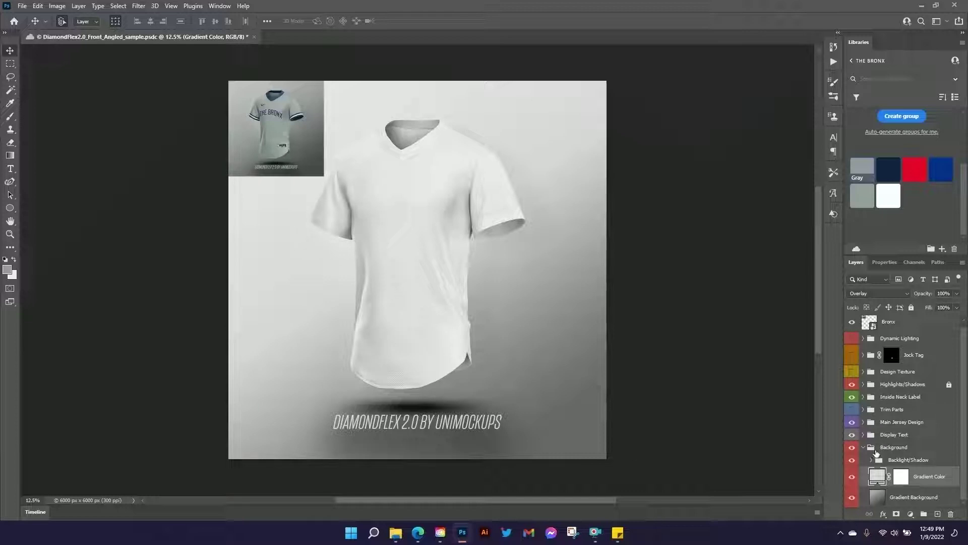
- Replace the caption in the Display Text group with THE BRONX, and collapse the Display Text and Background groups
left_click(864, 434)
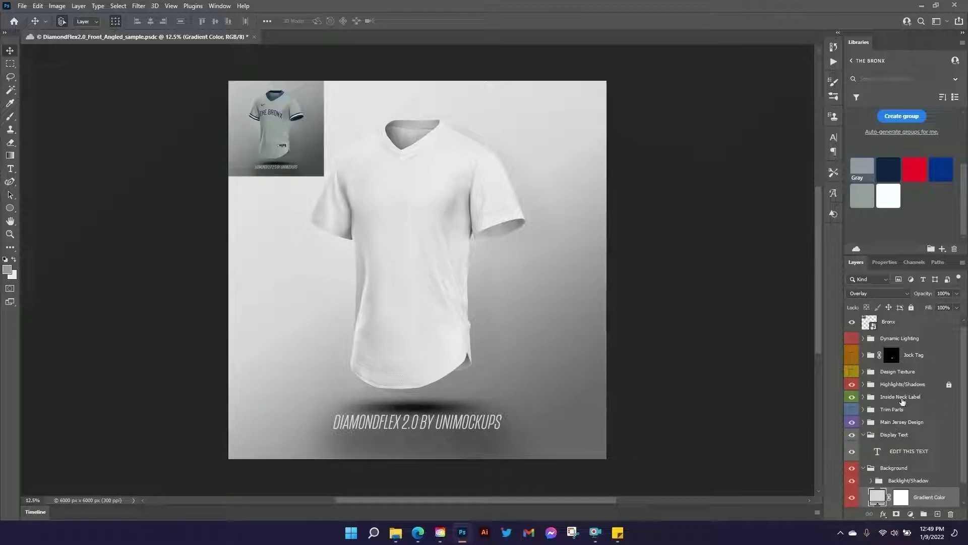
double_click(877, 453)
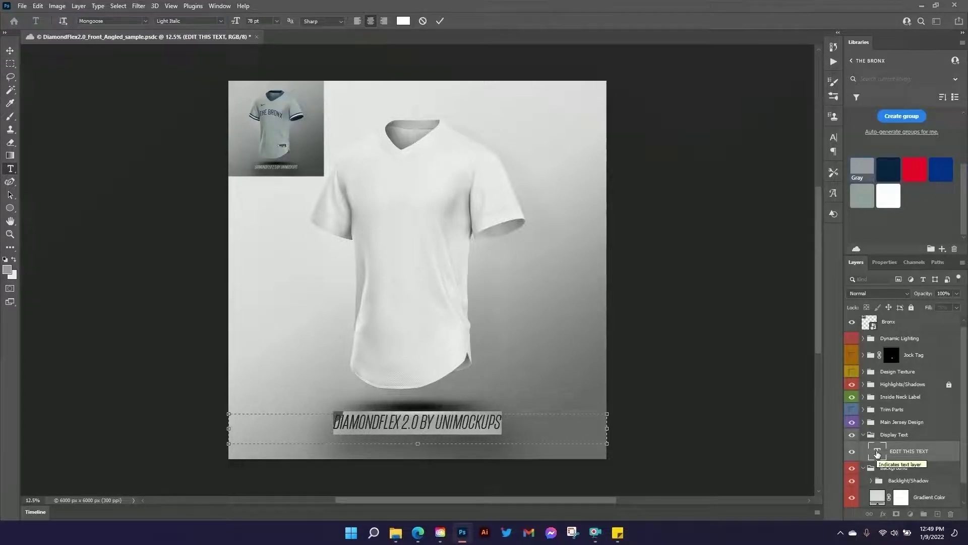
type("THE BRONX")
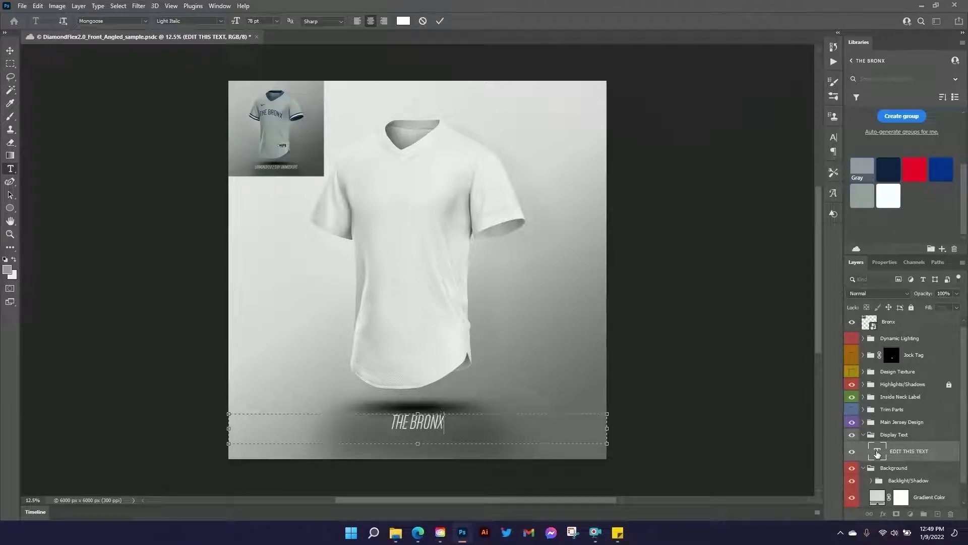
left_click(439, 21)
left_click(863, 434)
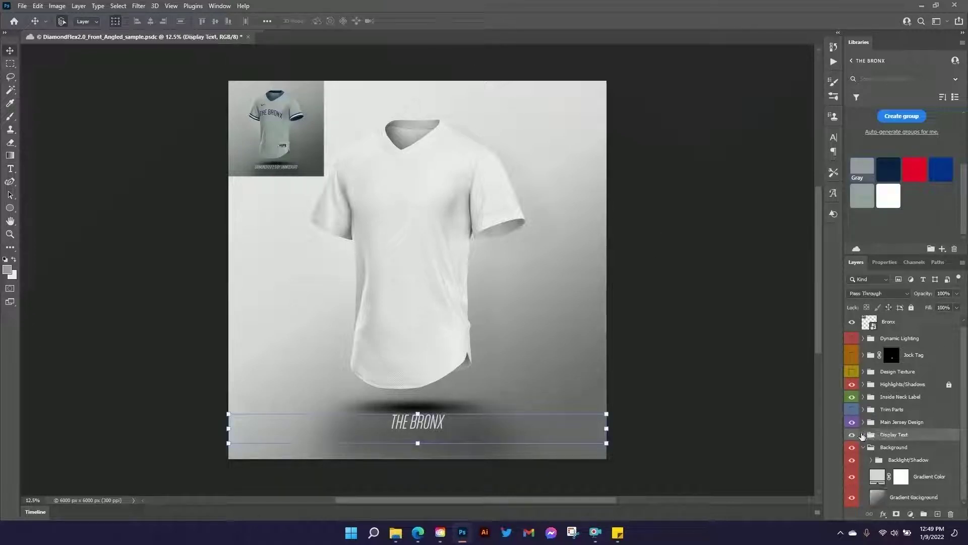
left_click(863, 448)
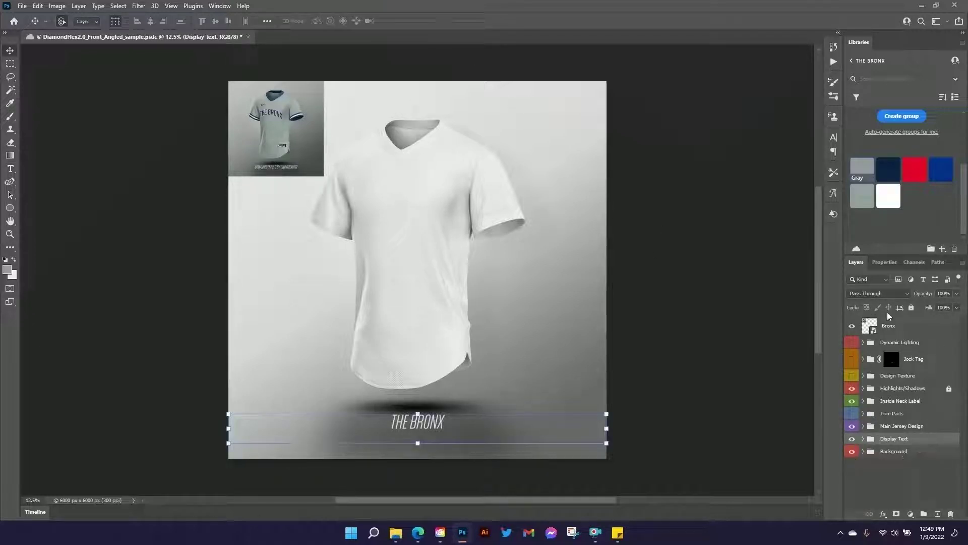
- Apply the gray-green uniform color from THE BRONX library to the Jersey Color layer in the Main Jersey Design group
left_click(862, 426)
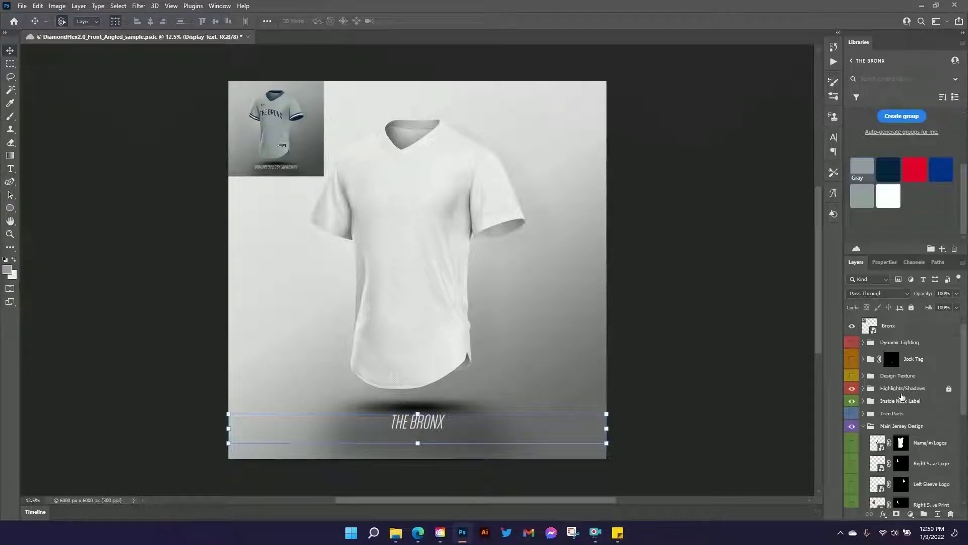
scroll(897, 397, "down", 3)
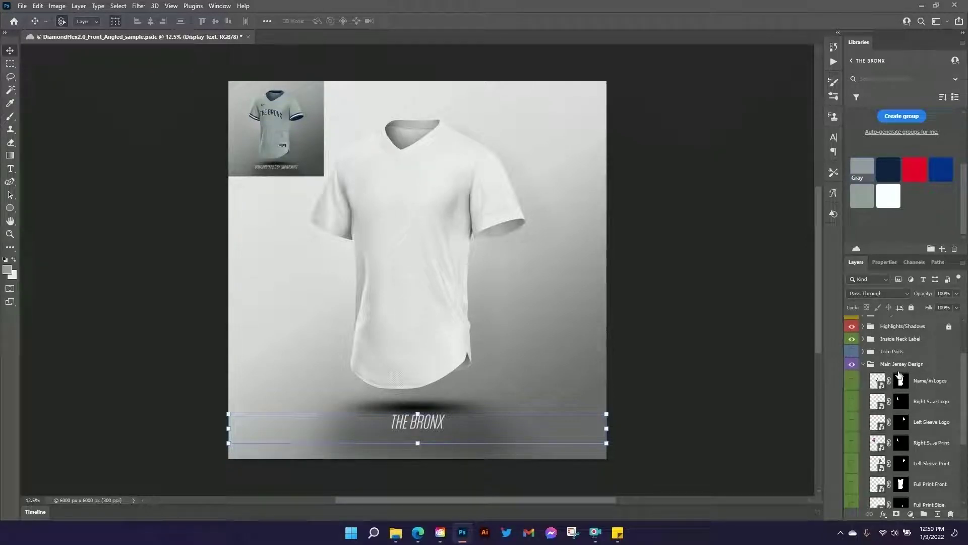
scroll(900, 377, "down", 1)
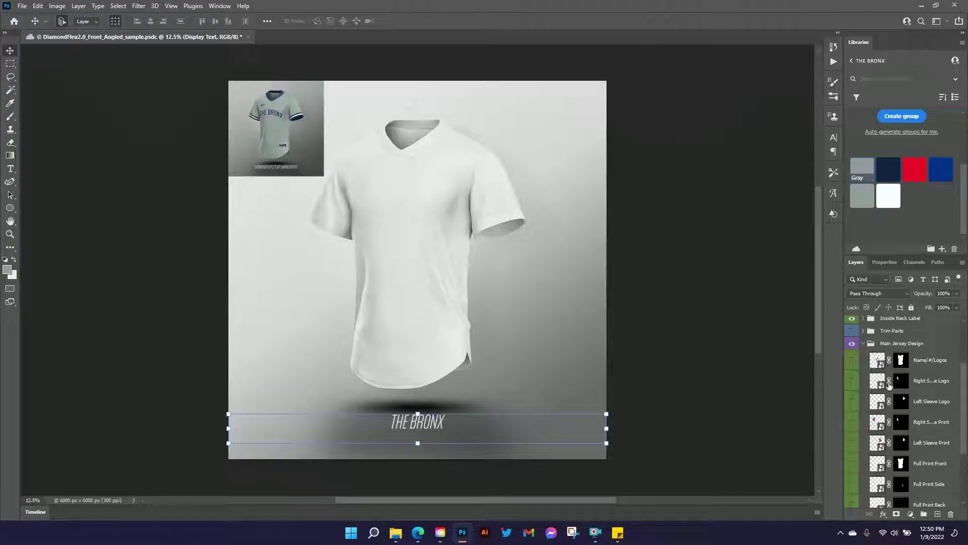
scroll(850, 384, "down", 2)
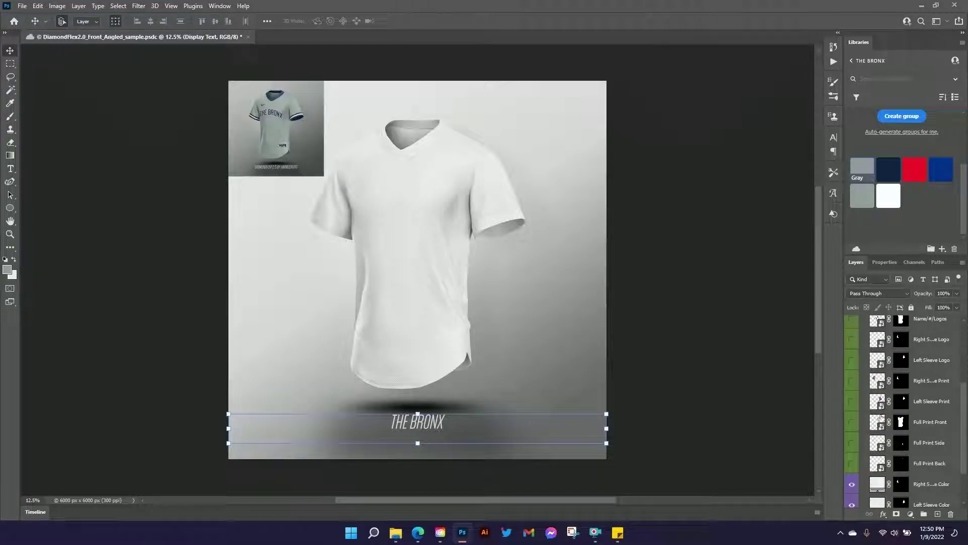
scroll(891, 387, "down", 1)
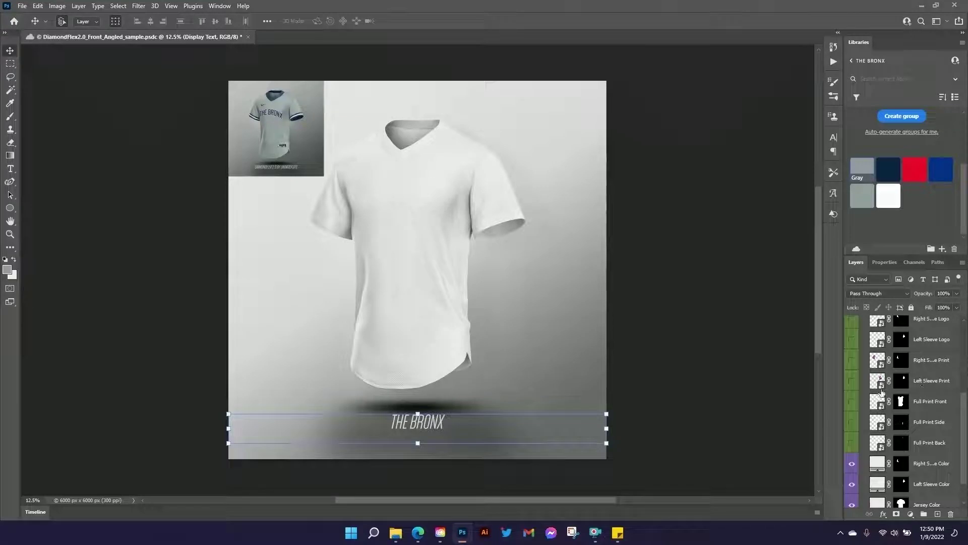
scroll(907, 382, "down", 2)
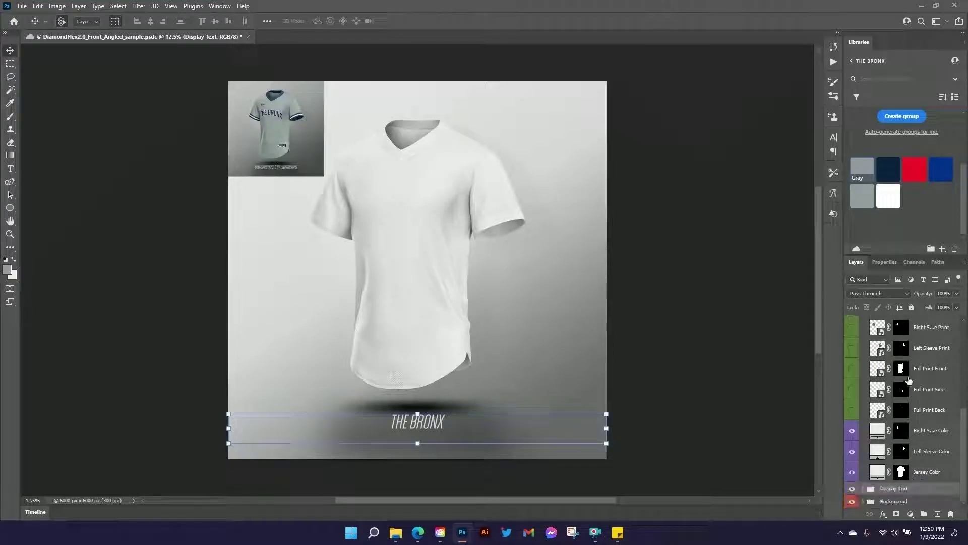
left_click(920, 470)
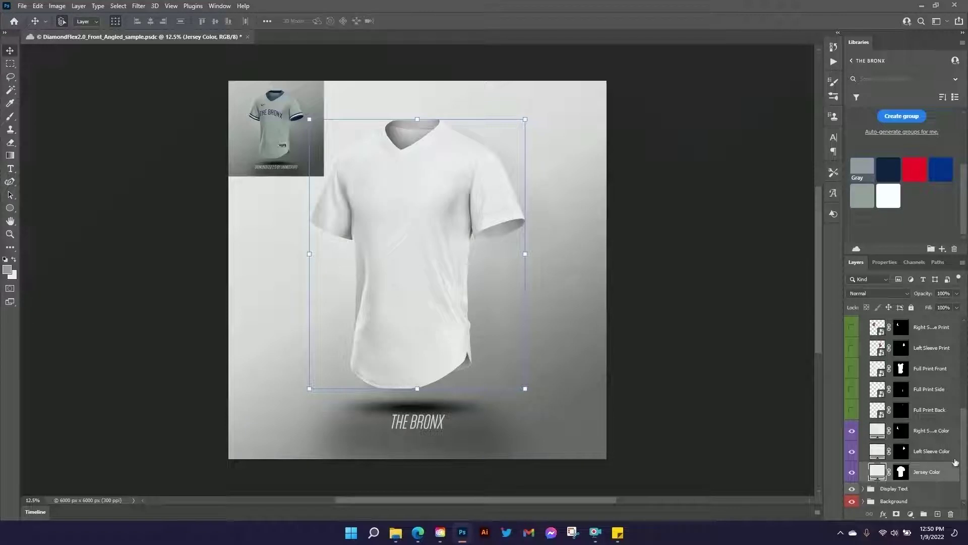
left_click(860, 194)
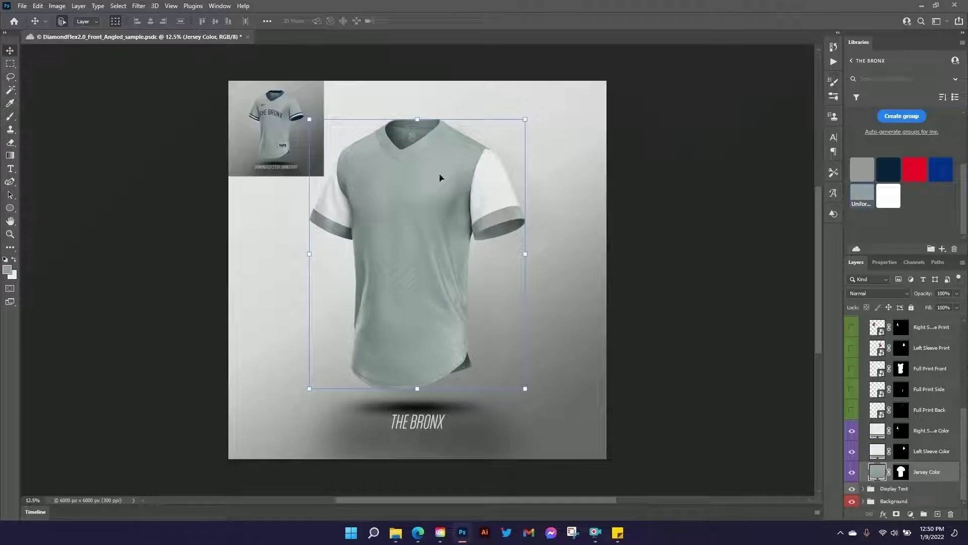
- Try the gray-green uniform color from the library on both the Right and Left Sleeve Color layers
left_click(926, 436)
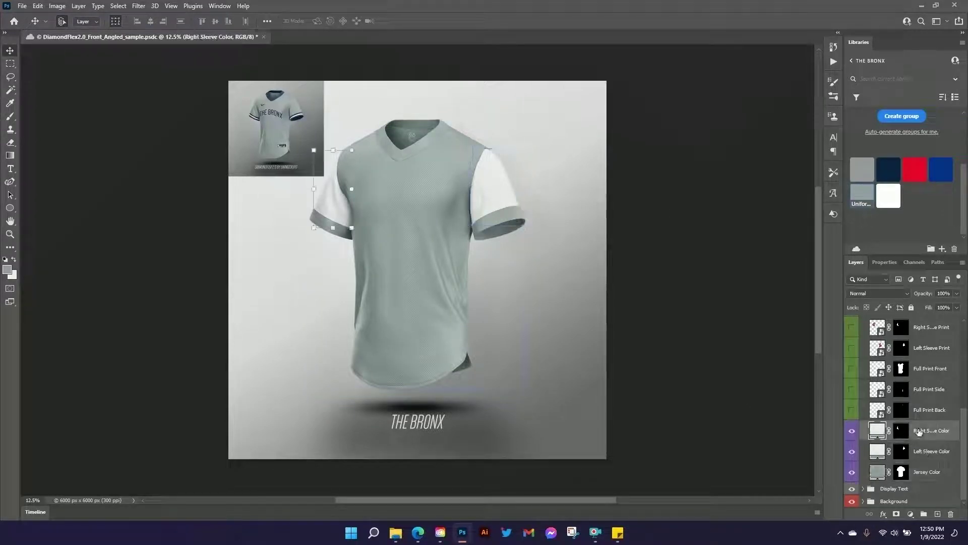
left_click(930, 452, "shift")
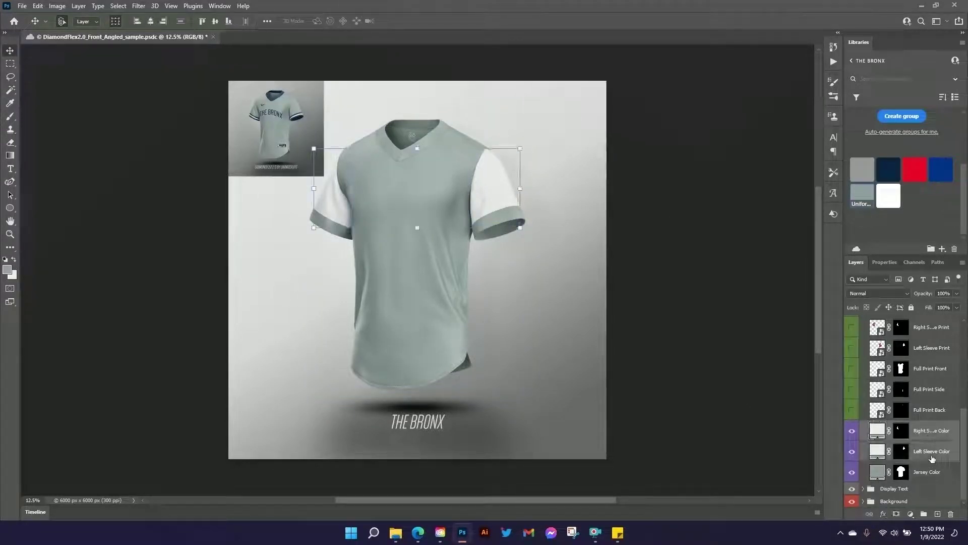
left_click(862, 196)
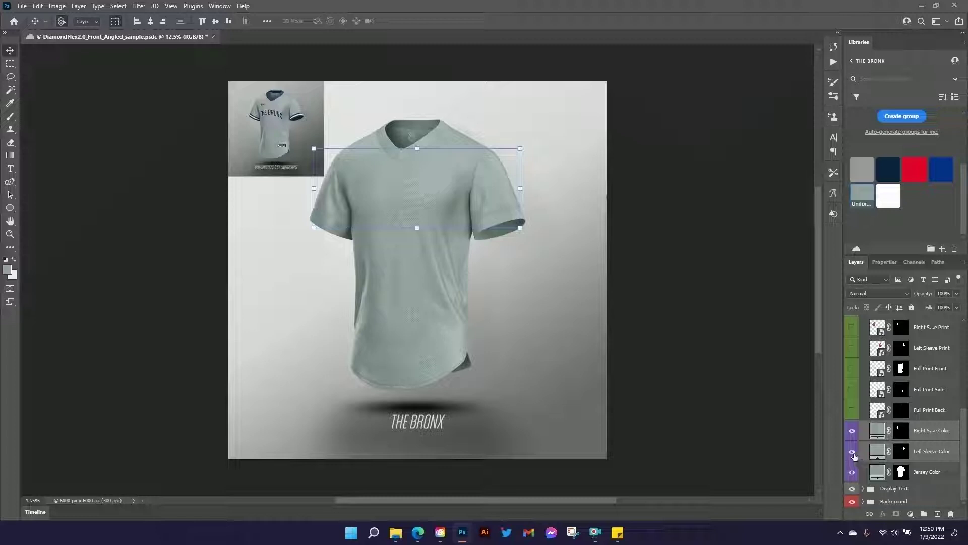
key("ctrl+z")
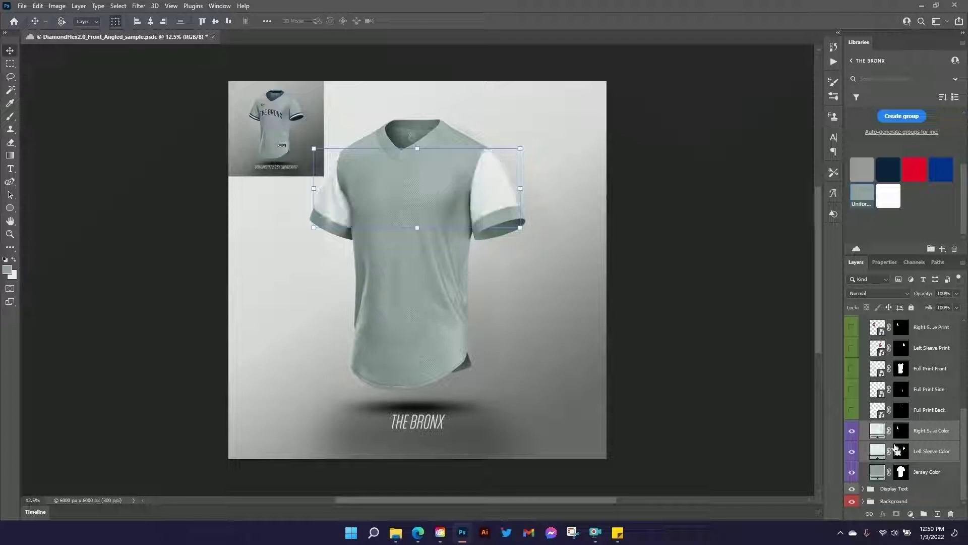
- Hide the Left Sleeve Color and Right Sleeve Color layers so the jersey color covers the sleeves
left_click(852, 450)
left_click(851, 430)
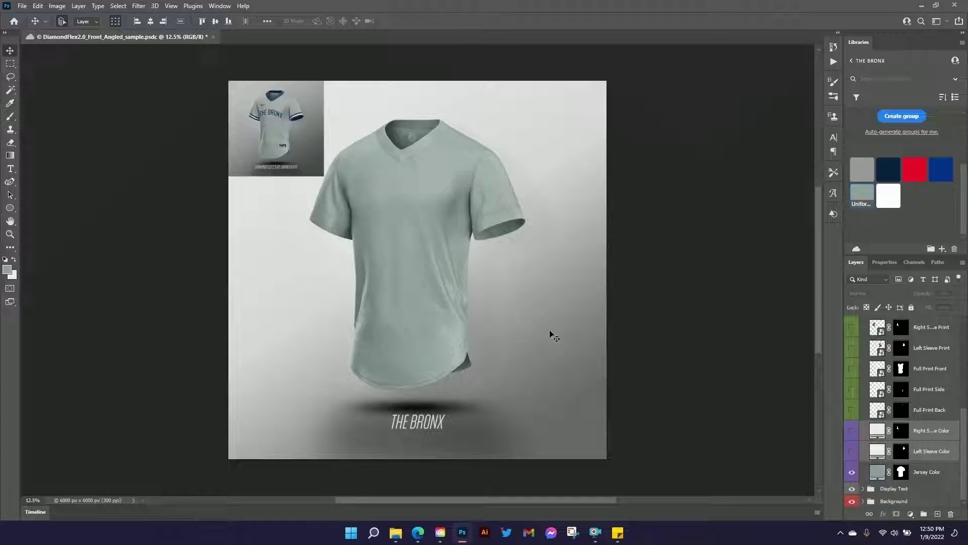
- Show and expand the Trim Parts group, and apply the Navy library color to the Collar layer
scroll(914, 433, "up", 1)
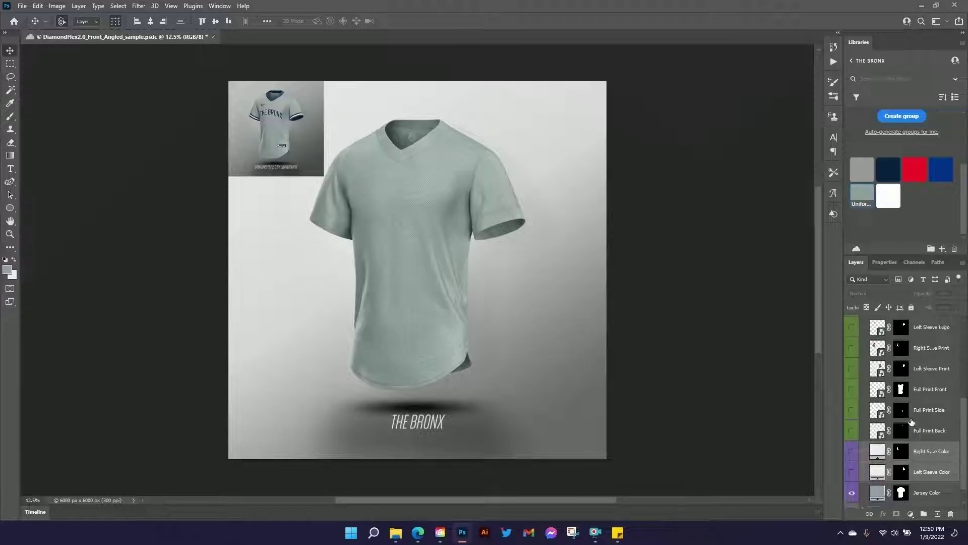
scroll(912, 422, "up", 3)
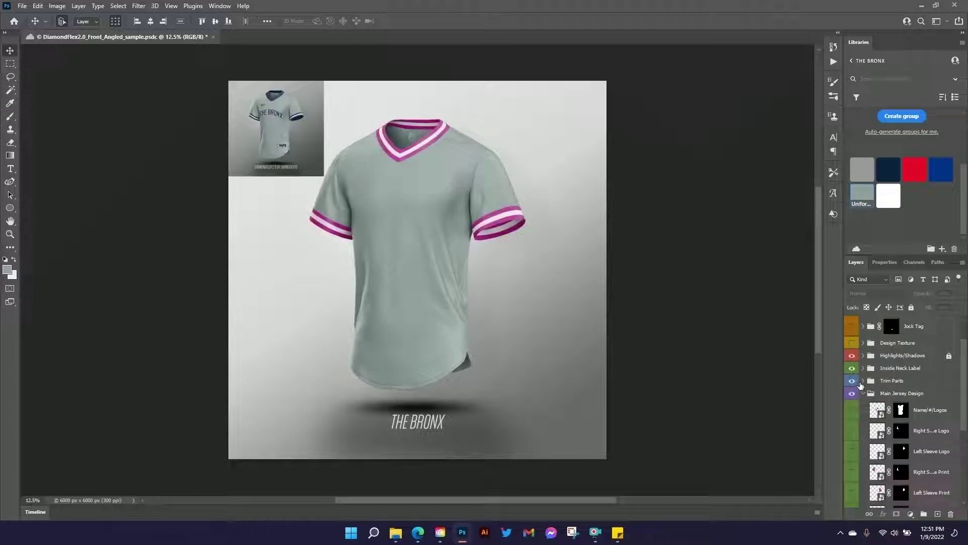
left_click(863, 381)
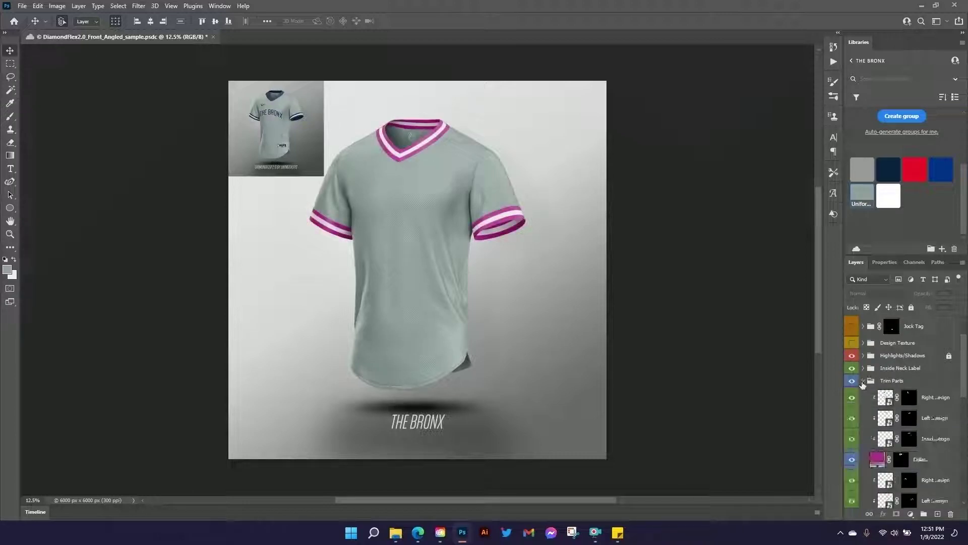
scroll(906, 412, "down", 1)
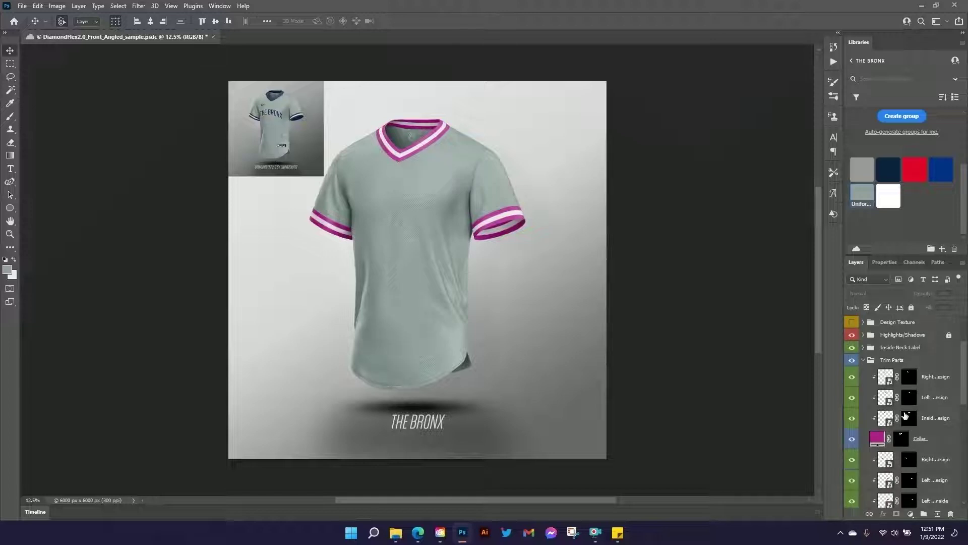
left_click(919, 442)
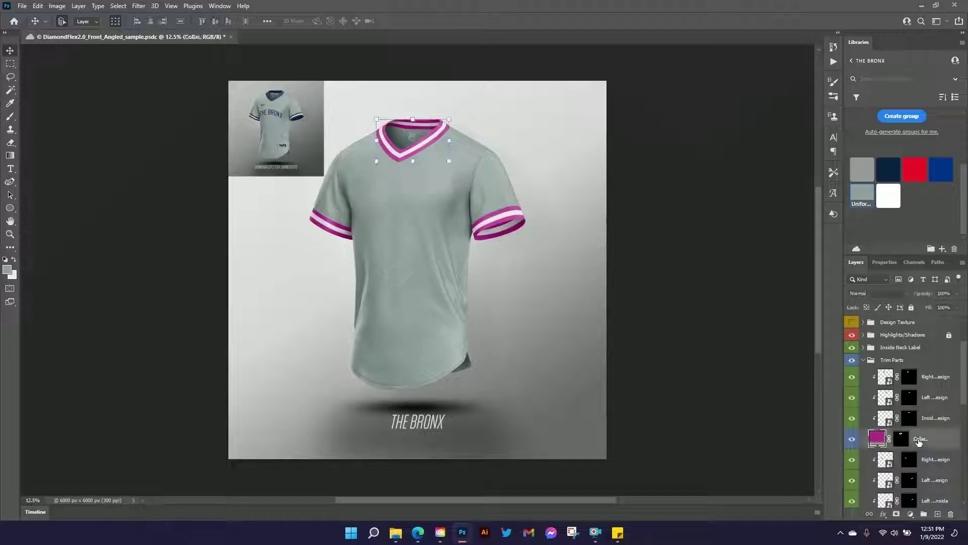
left_click(887, 174)
- Apply the Navy library color to the Cuffs layer in the Trim Parts group
scroll(928, 406, "down", 1)
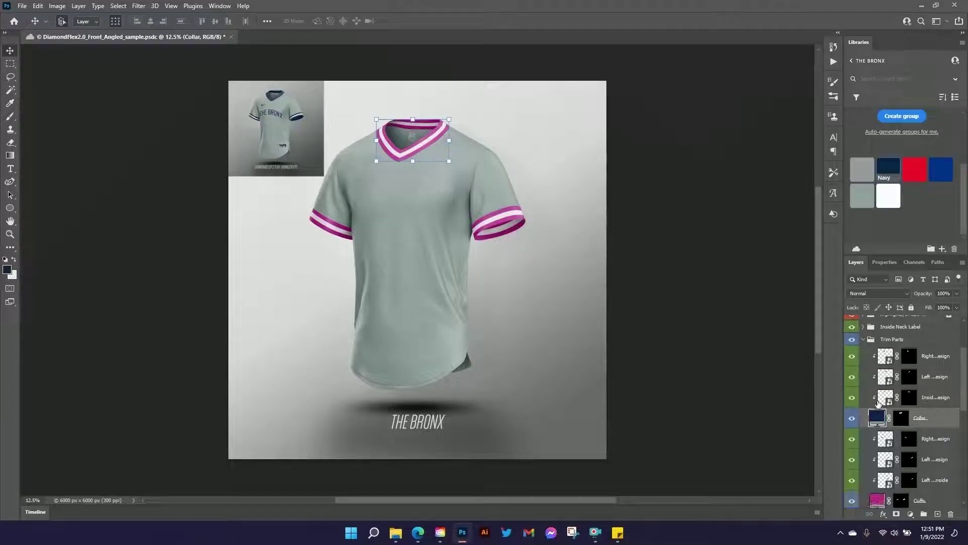
scroll(878, 402, "down", 1)
left_click(921, 481)
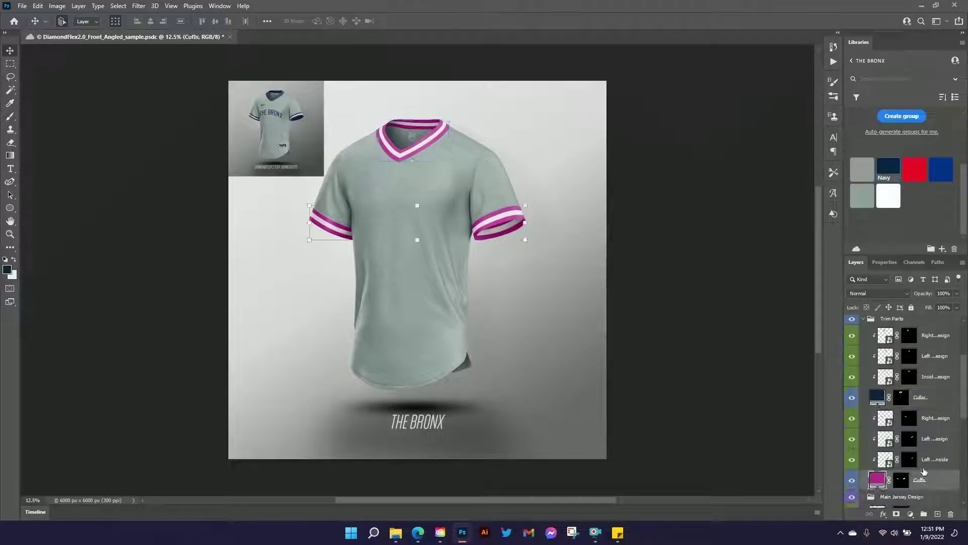
left_click(886, 173)
- Scale the Bronx reference image down to 5.79% in the canvas corner so it clears the jersey
scroll(902, 404, "up", 1)
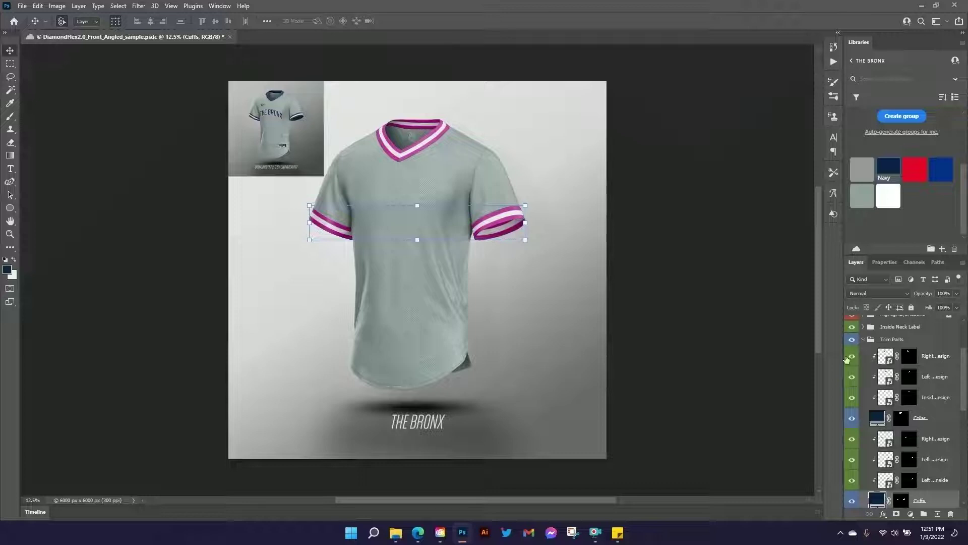
left_click(281, 109)
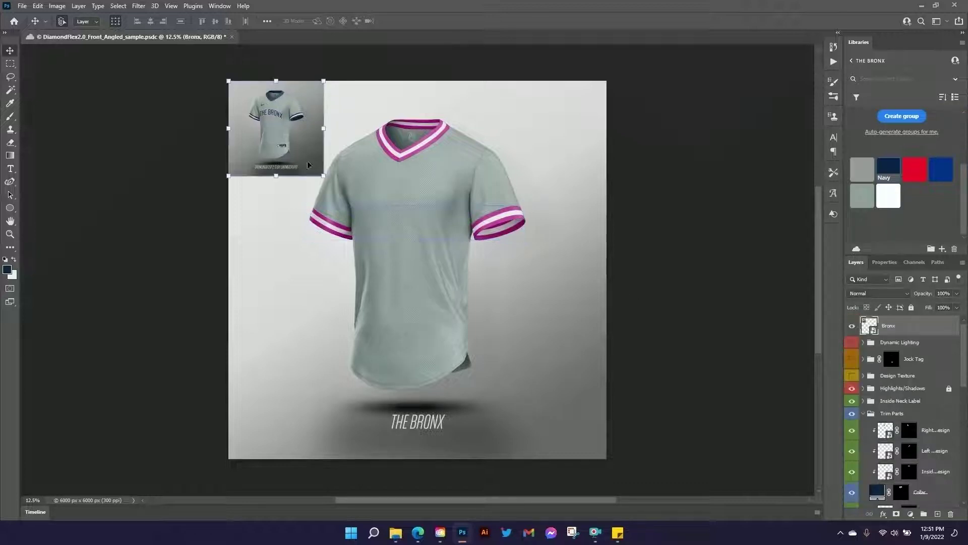
mouse_move(324, 176)
left_mouse_down()
mouse_move(444, 322)
mouse_move(307, 146)
mouse_move(325, 166)
mouse_move(319, 174)
left_mouse_up()
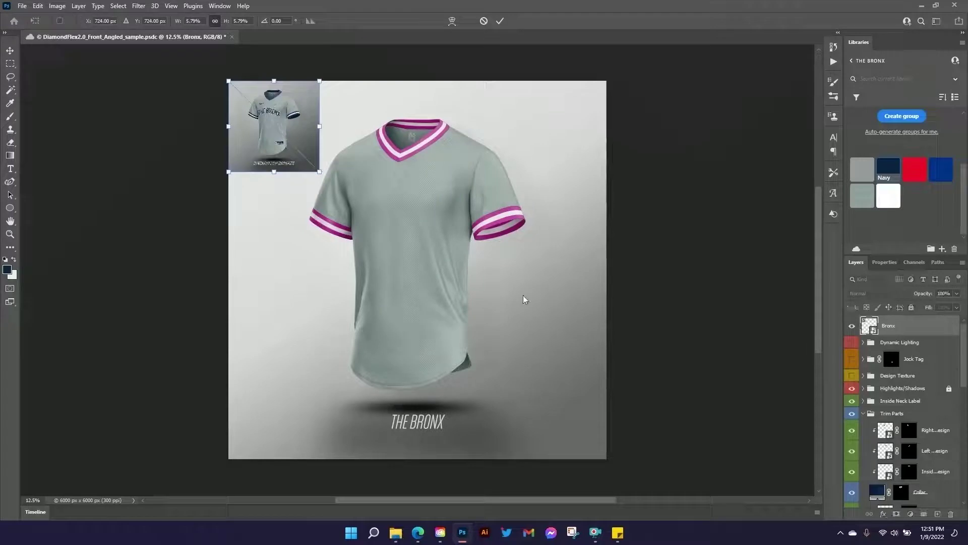
left_click(500, 21)
- Hide the right, left and inside collar design layers so the collar is solid navy
left_click(852, 430)
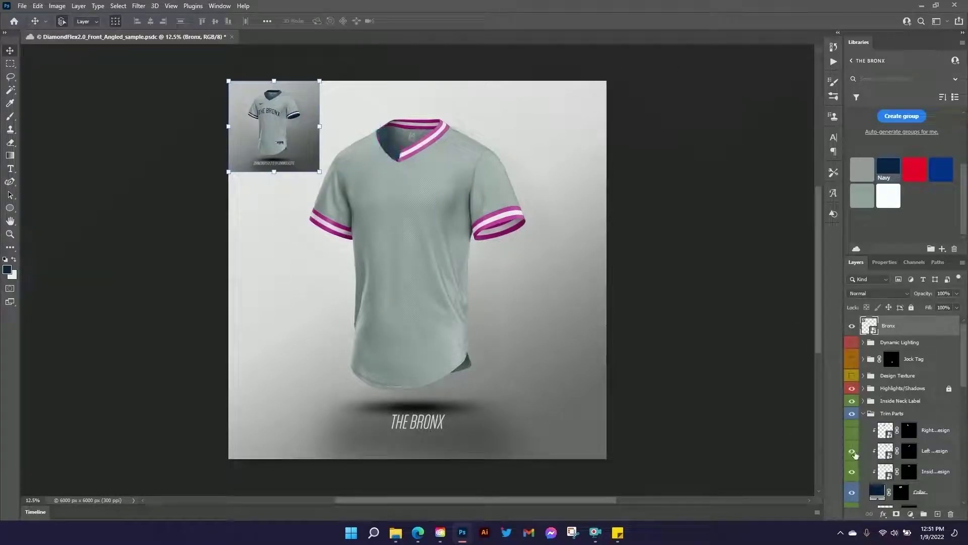
left_click(851, 451)
left_click(851, 471)
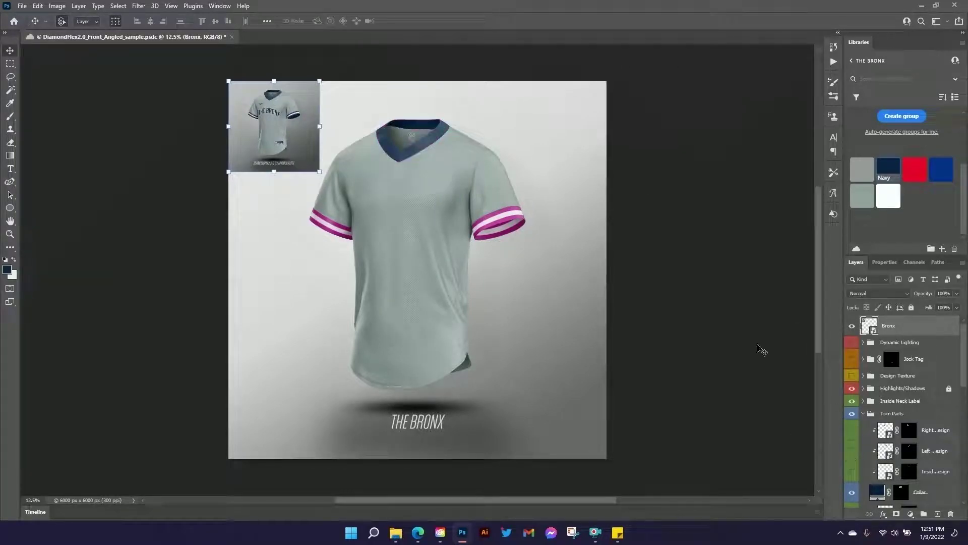
- Open the Right Cuff Design smart object and recolor its Top Stripe and Bottom Stripe with the Navy library color
scroll(915, 451, "down", 5)
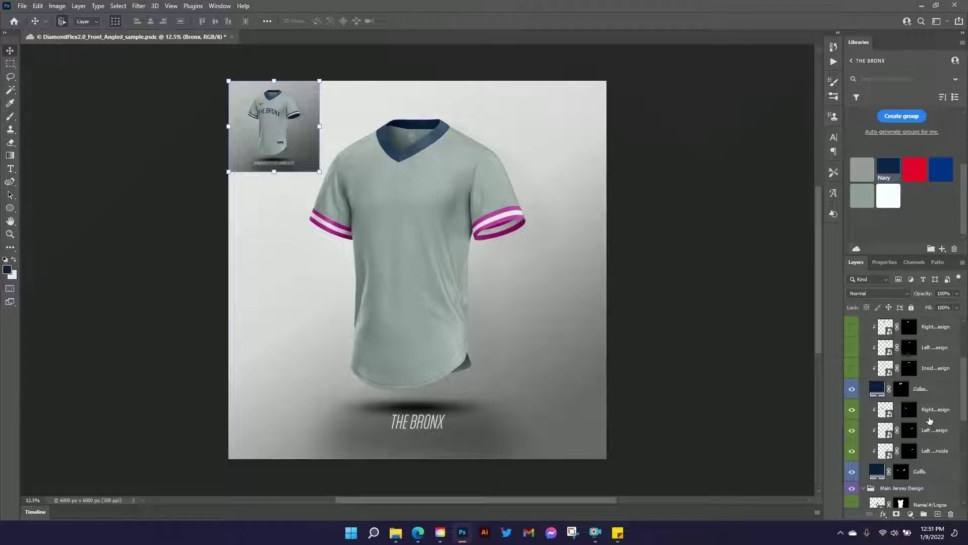
double_click(889, 414)
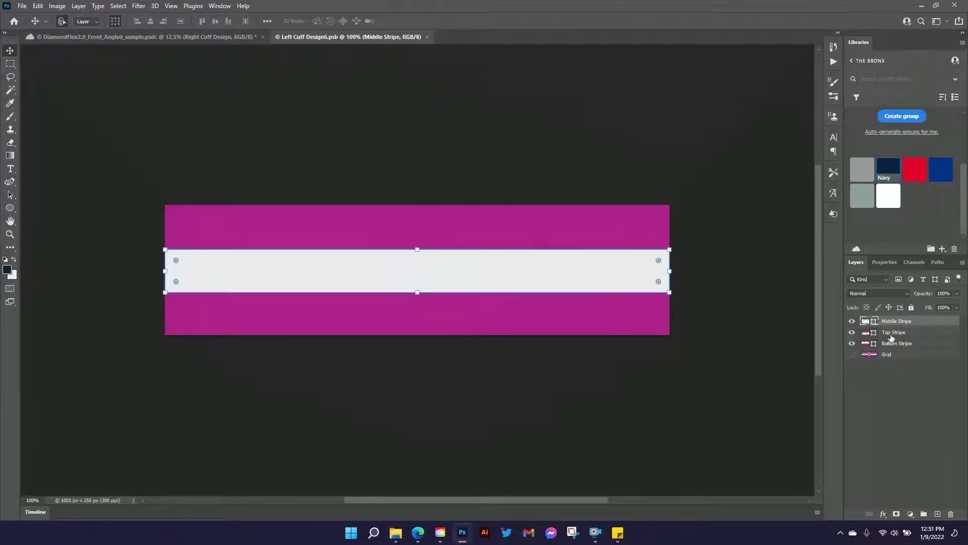
left_click(893, 333)
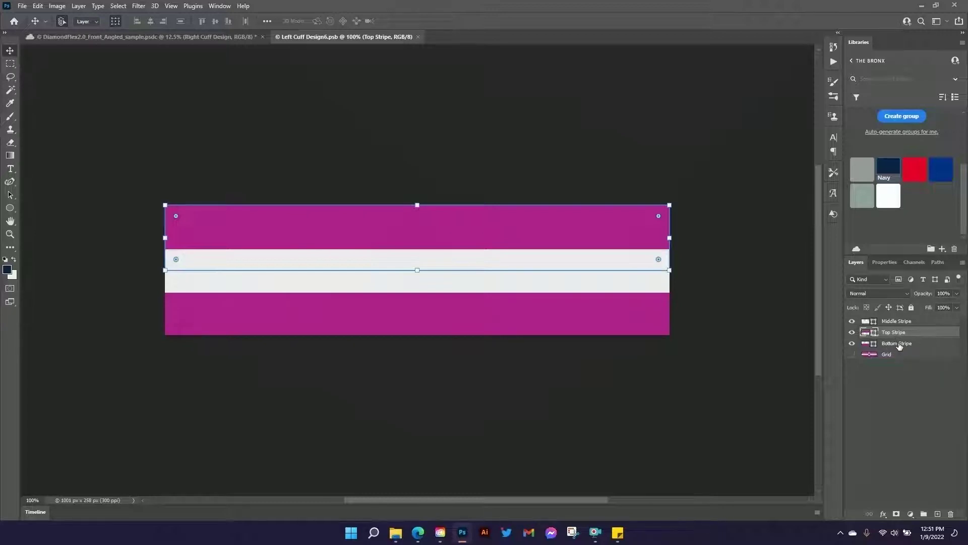
left_click(898, 344, "ctrl")
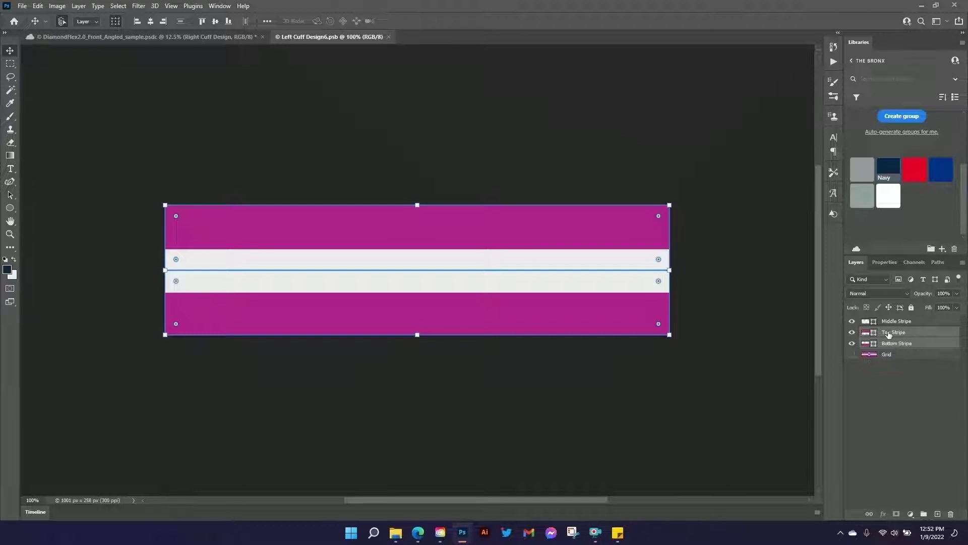
left_click(898, 347, "ctrl")
left_click(895, 333, "ctrl")
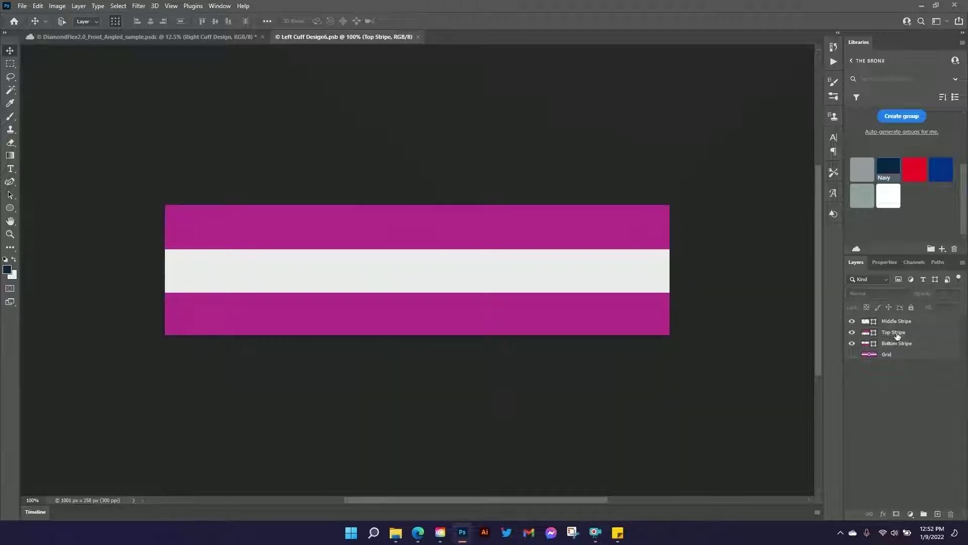
left_click(895, 341)
left_click(894, 334, "ctrl")
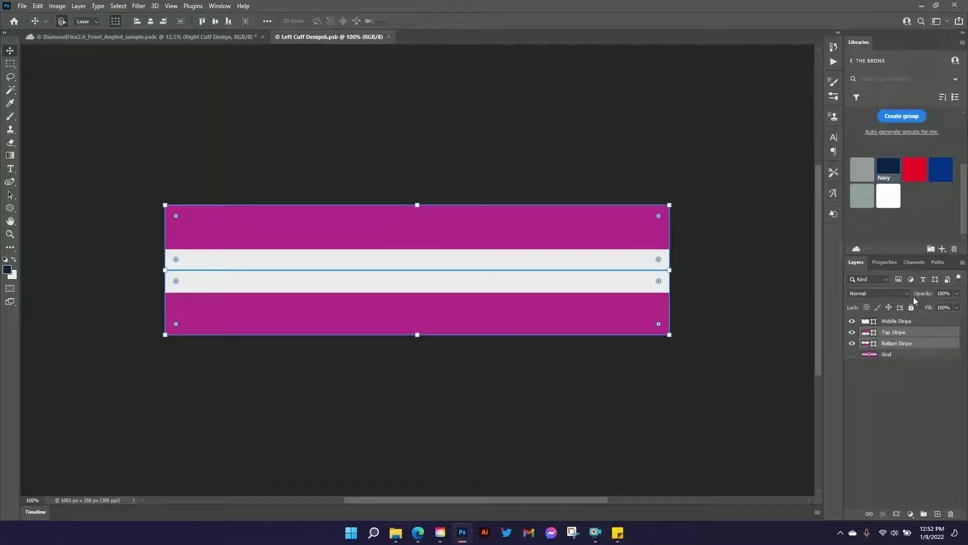
left_click(893, 169)
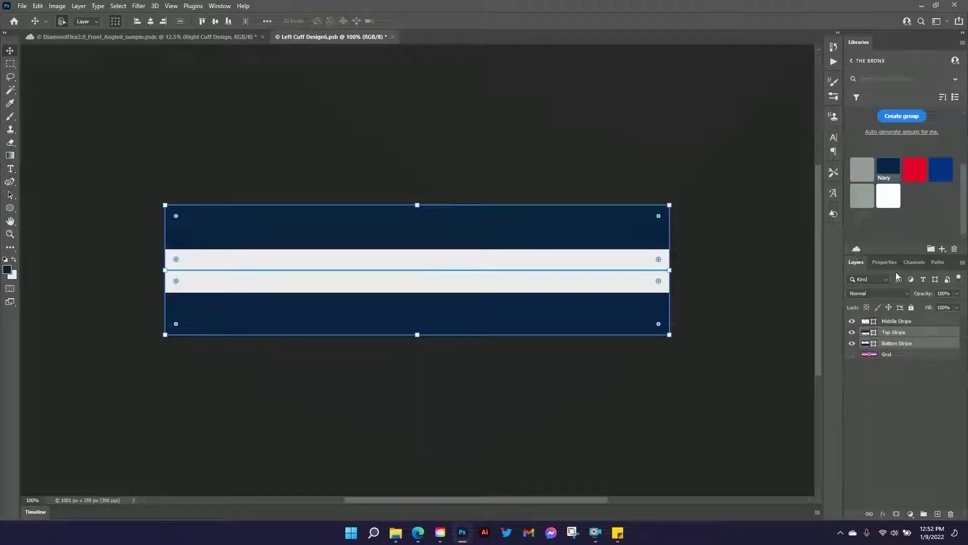
- Close the cuff design document with its changes saved, and deselect the layer in the jersey mockup
left_click(392, 37)
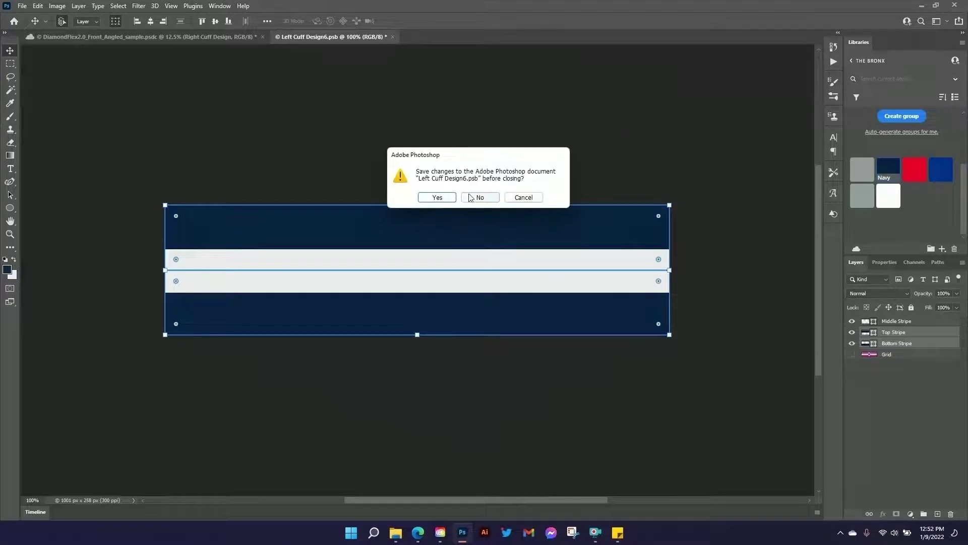
left_click(438, 197)
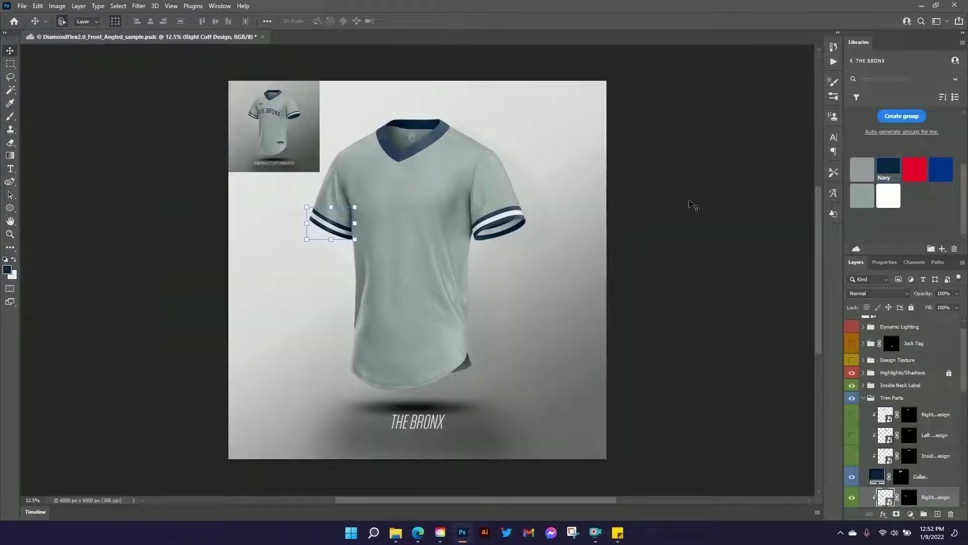
left_click(722, 209)
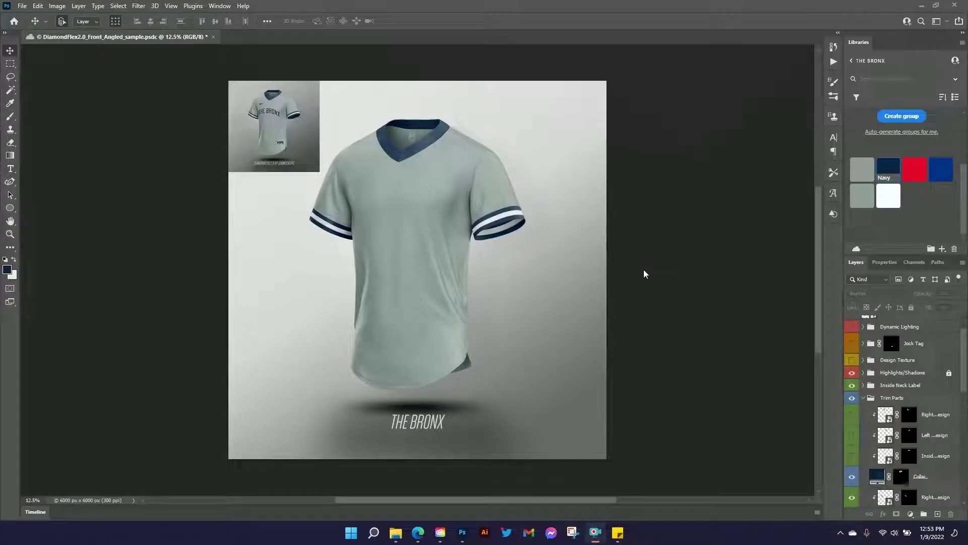
- Enlarge the Bronx reference image to fill the canvas for comparison, and scale it back to 5.79% in the corner
left_click(266, 144)
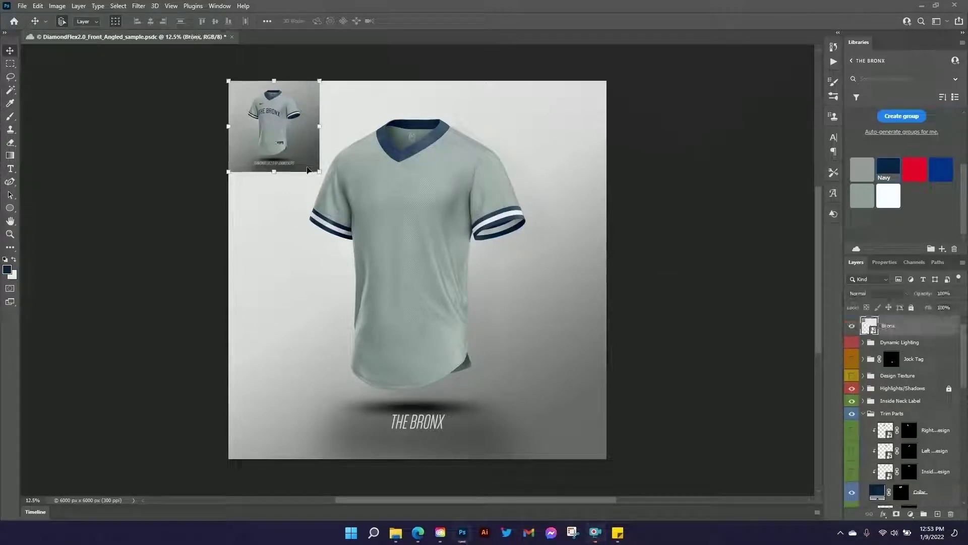
left_click_drag(319, 171, 607, 459)
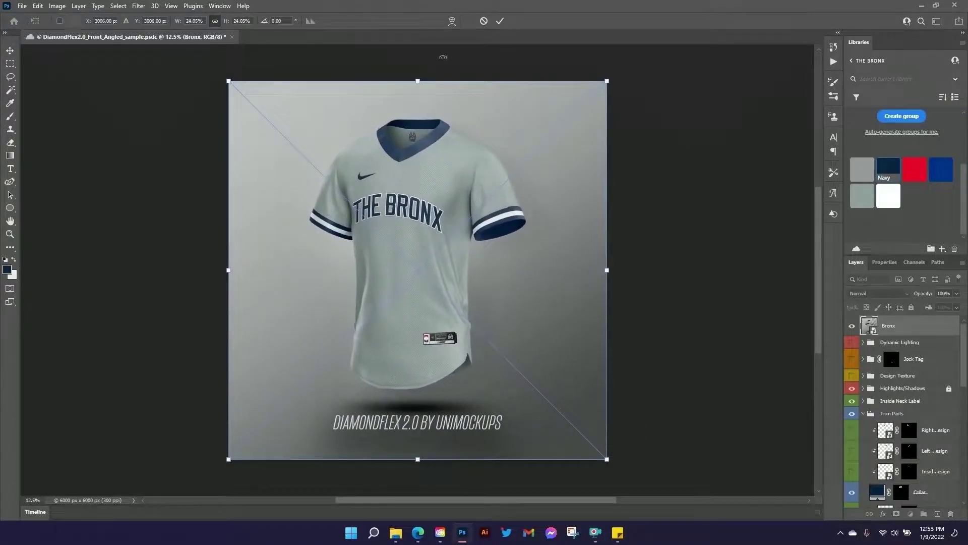
left_click(499, 21)
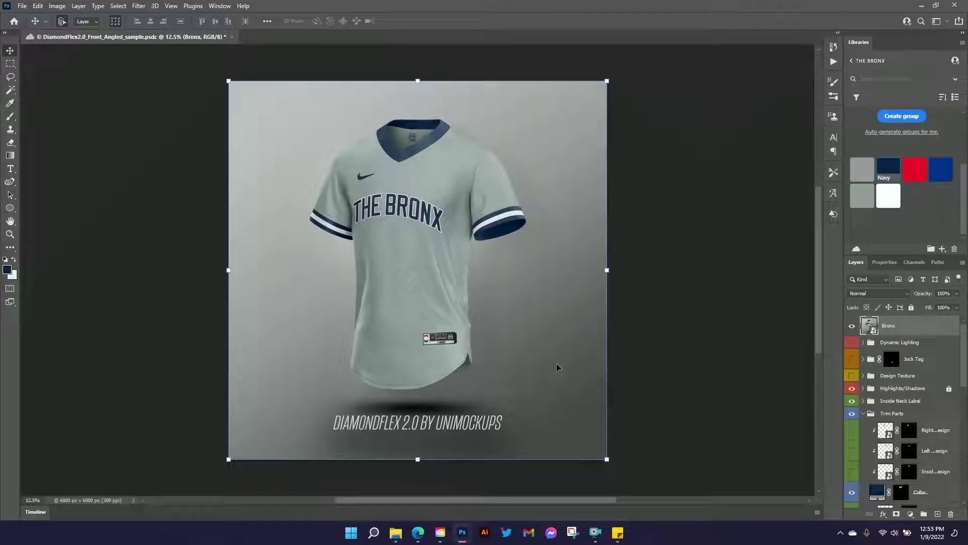
left_click_drag(606, 459, 320, 172)
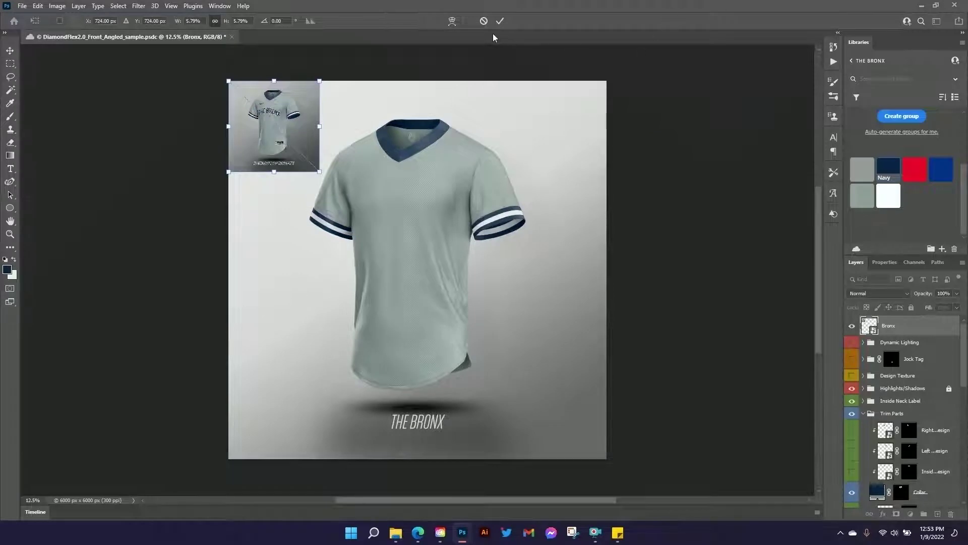
left_click(500, 21)
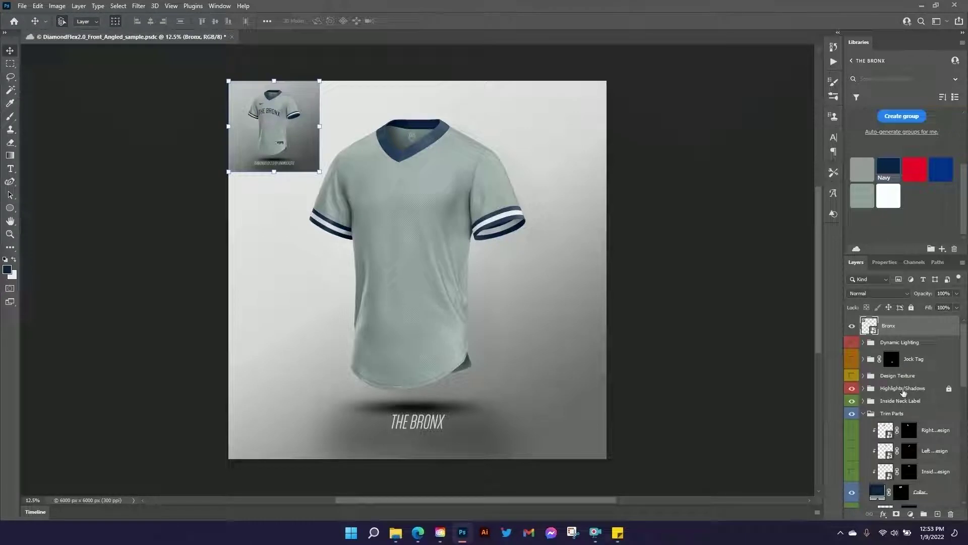
- Show and expand the Jock Tag group, and open its Jock Tag Design smart object
left_click(852, 360)
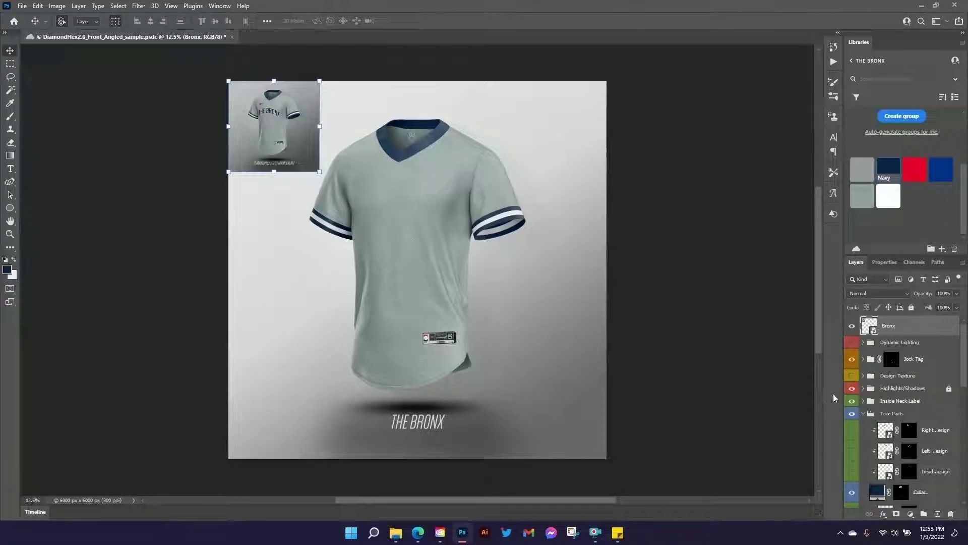
left_click(863, 359)
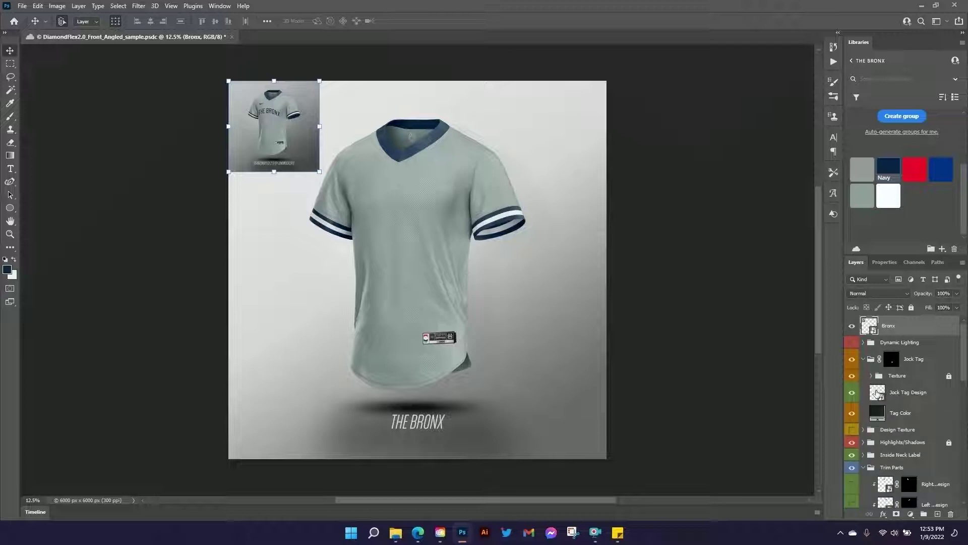
left_click(910, 398)
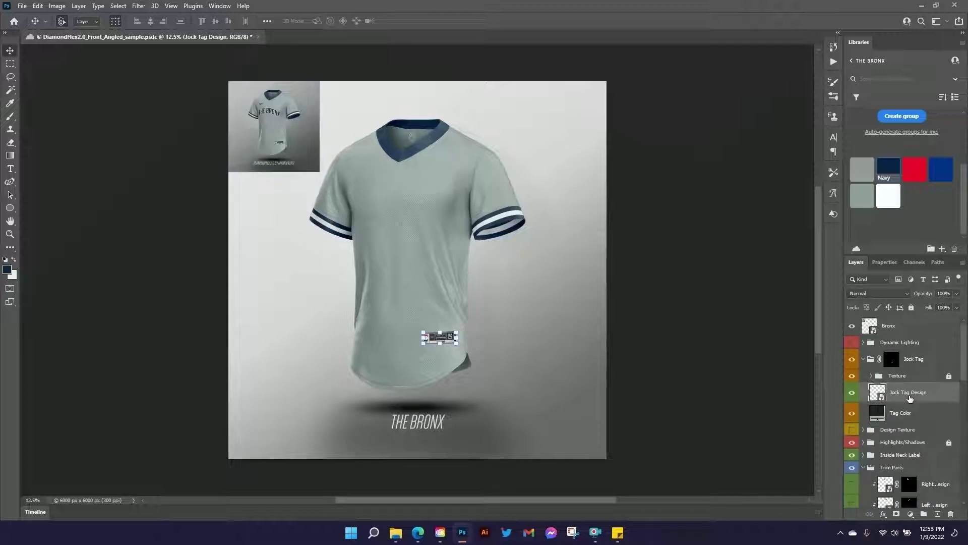
double_click(877, 393)
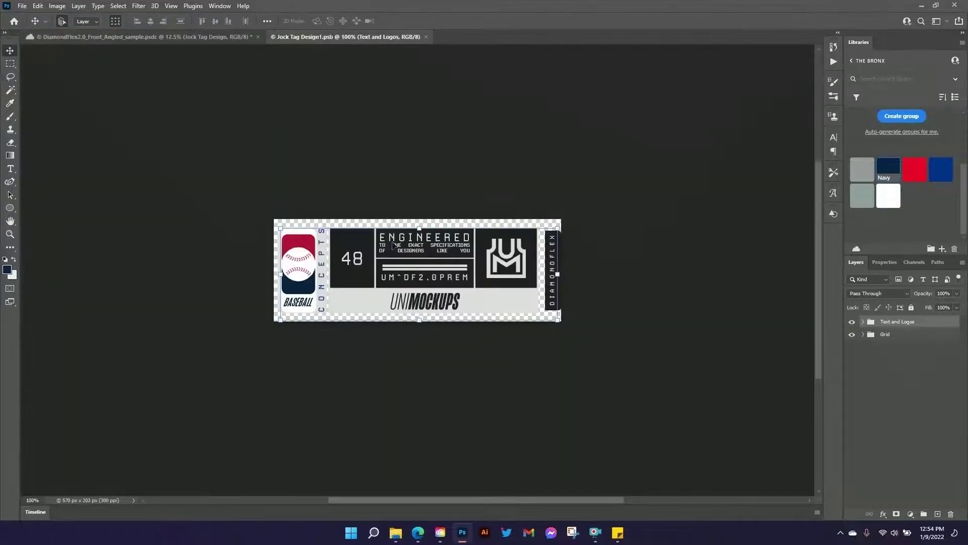
- Expand the Text and Logos group, show the Customize this text layer and hide the UNIMOCKUPS layer
left_click(863, 322)
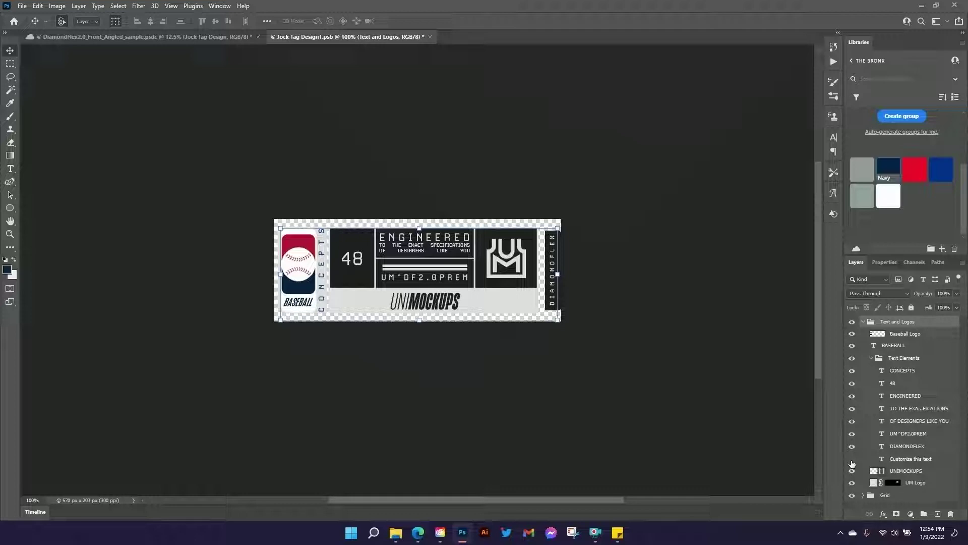
left_click(852, 460)
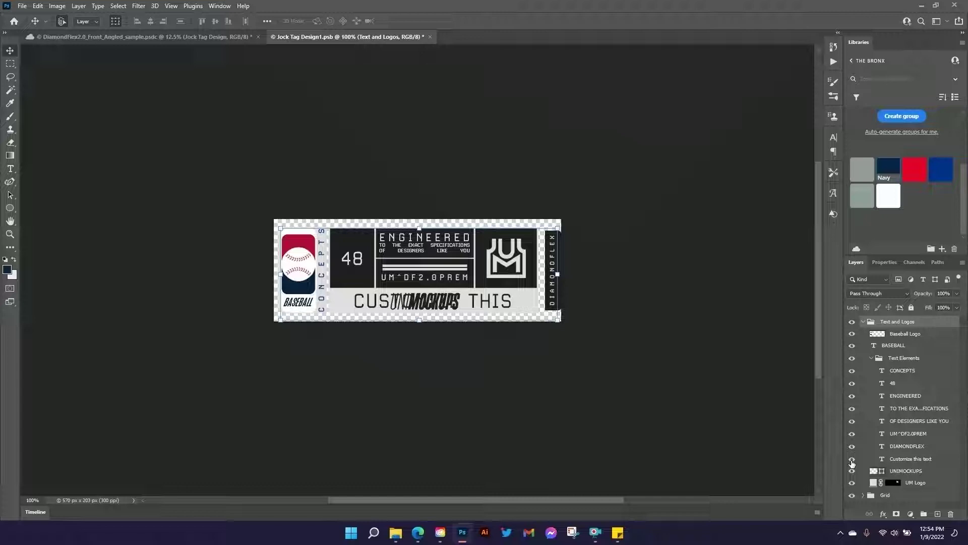
left_click(852, 471)
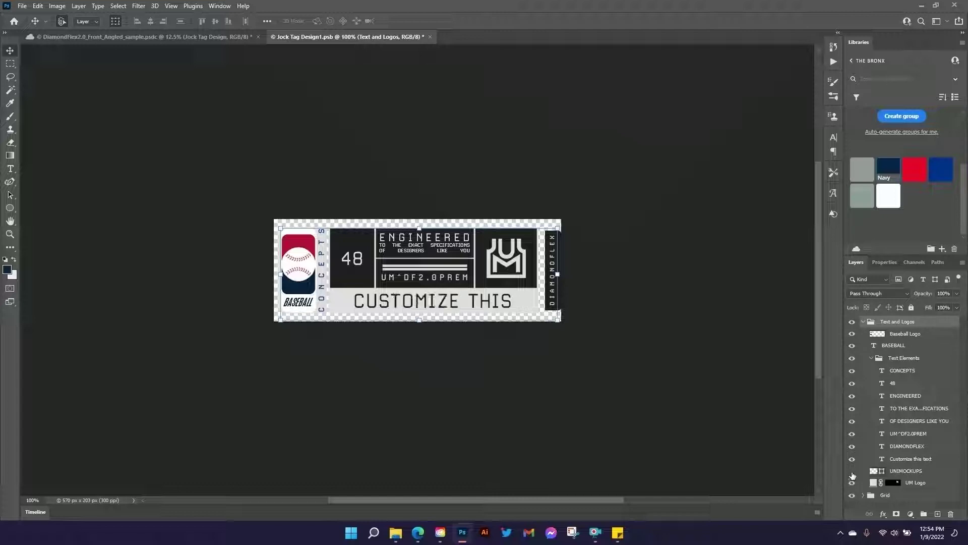
- Replace the wording of the Customize this text layer with THE BRONX and return to the Move tool
double_click(881, 460)
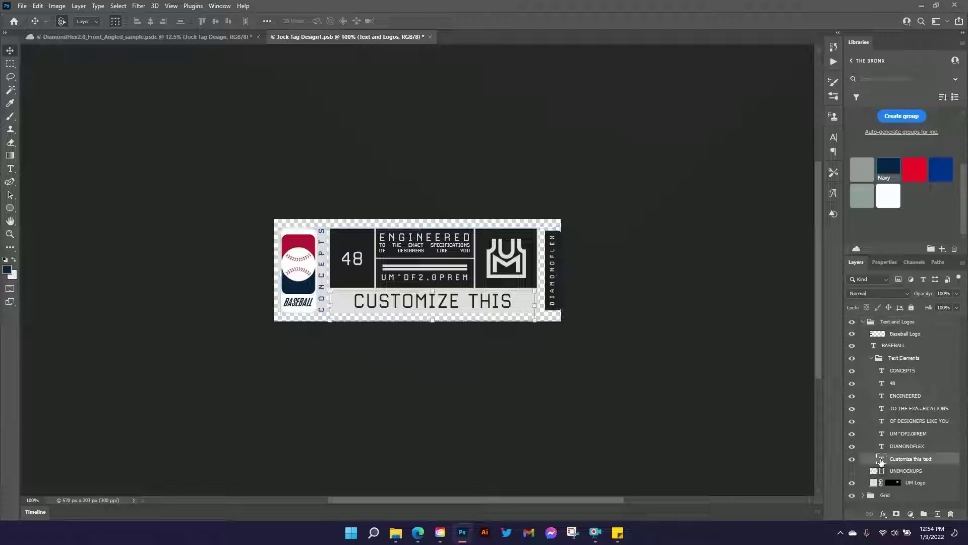
type("TEH")
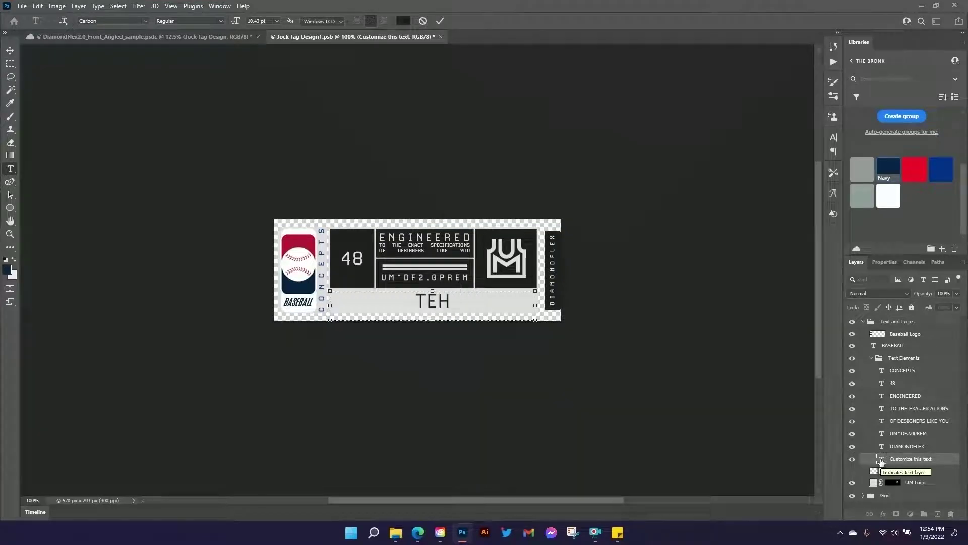
key("BackSpace")
key("BackSpace")
type("HE BRONX")
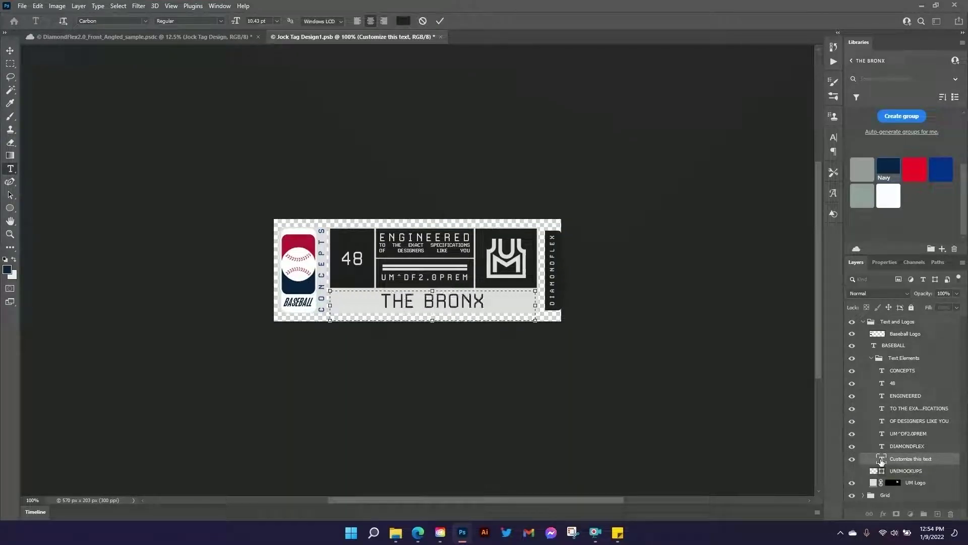
left_click(439, 21)
key("v")
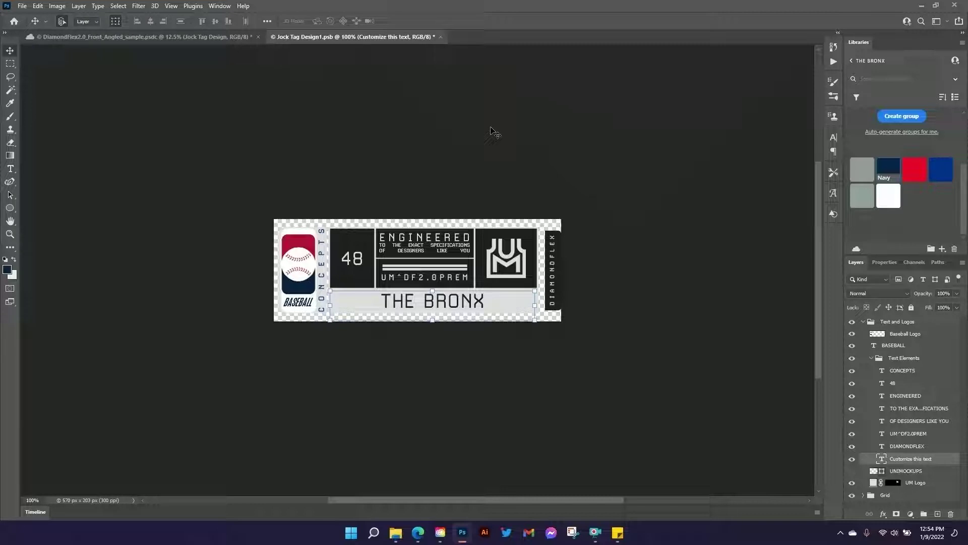
- Close the jock tag design document with its changes saved, and deselect the layer in the jersey mockup
left_click(441, 37)
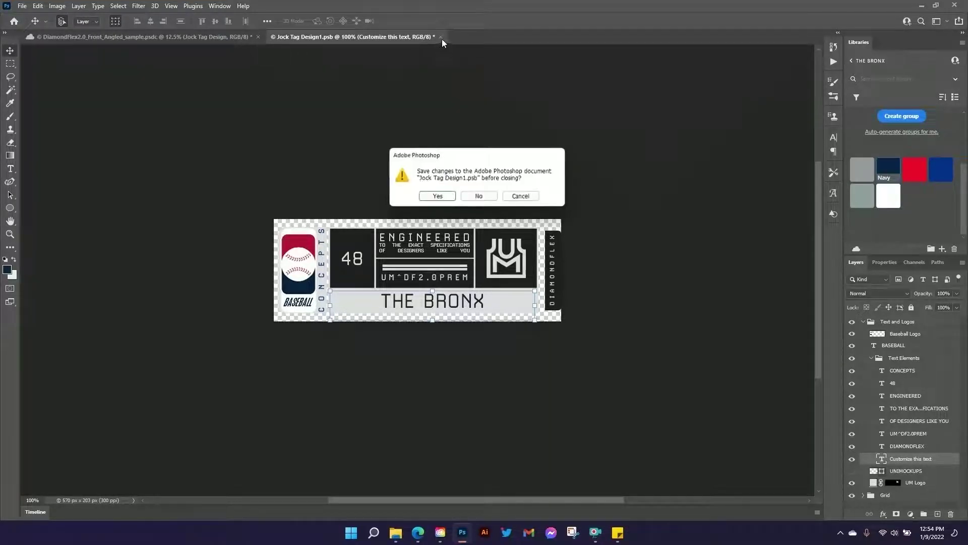
left_click(437, 198)
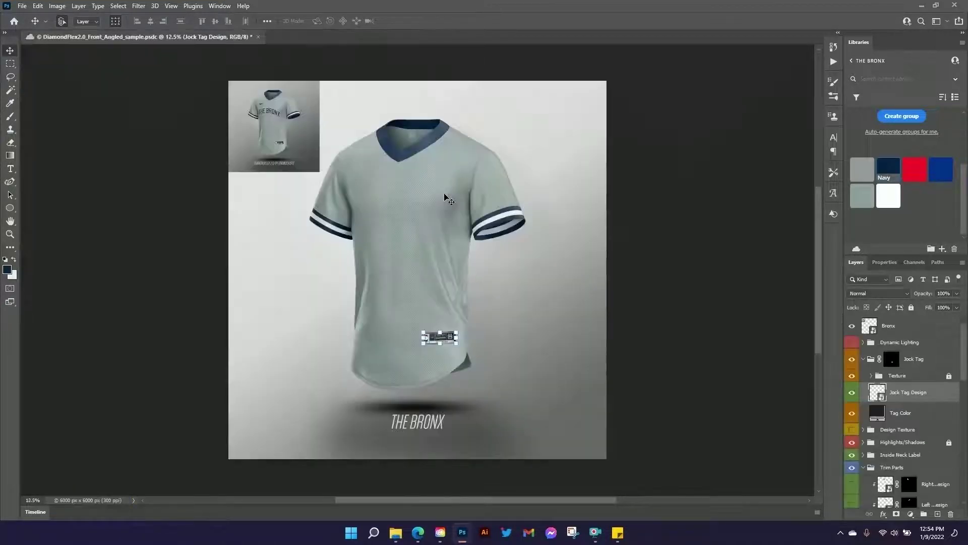
left_click(680, 318)
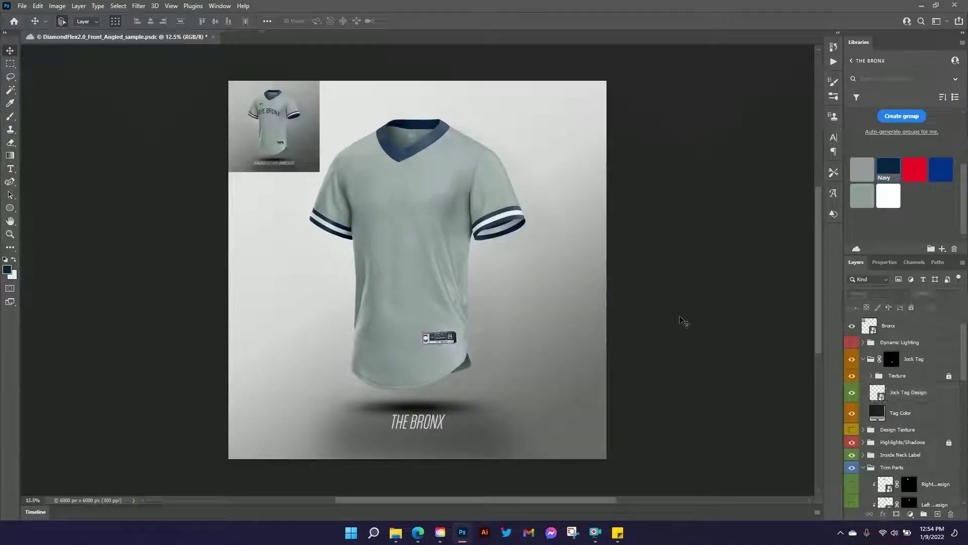
- Inspect the jock tag's text, logos and edges on the jersey hem up close, and return to the full jersey view
key("ctrl+plus")
key("ctrl+plus")
key("ctrl+plus")
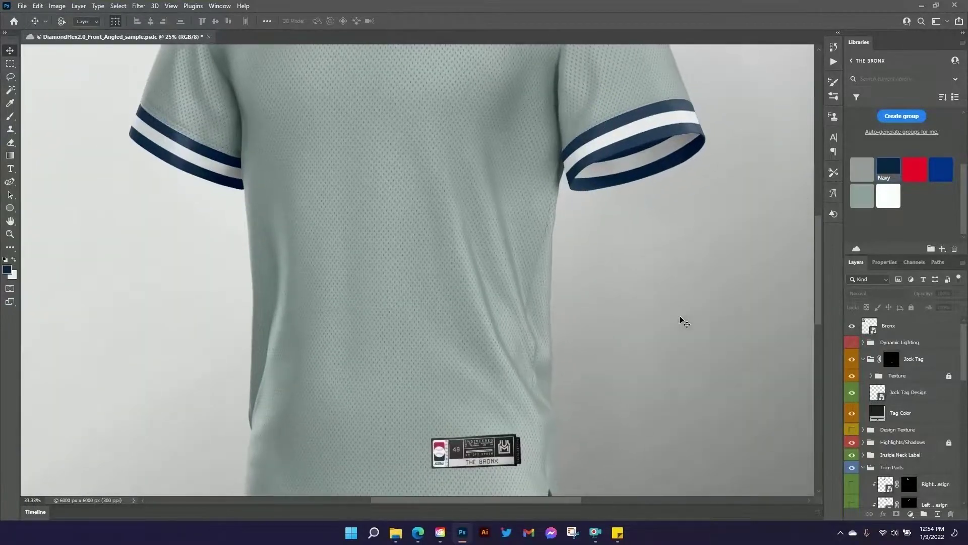
scroll(501, 410, "up", 1)
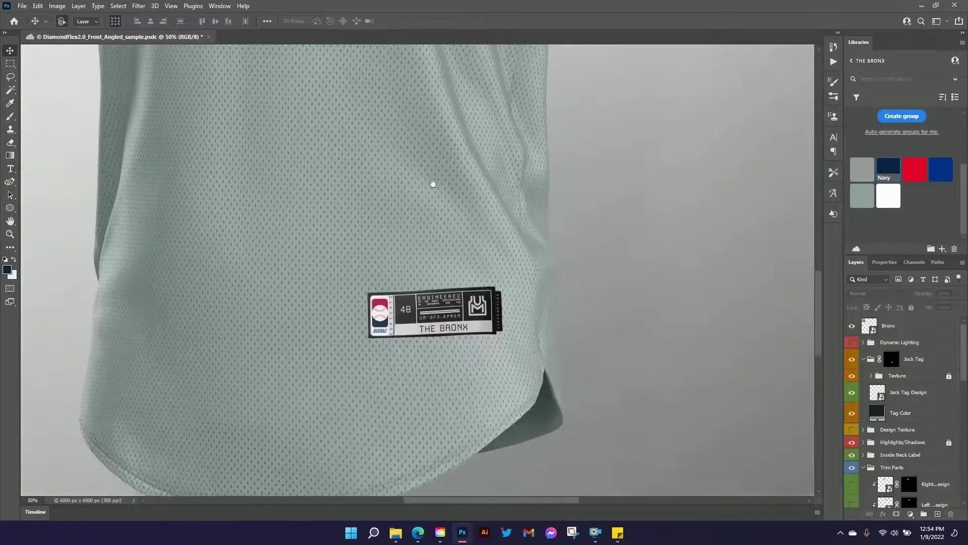
left_click_drag(487, 337, 450, 280)
key("ctrl+plus")
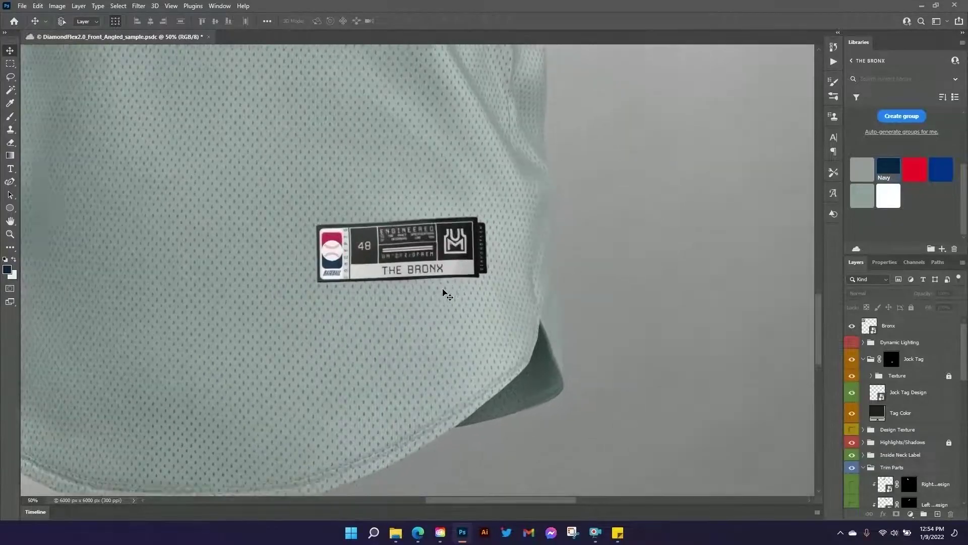
scroll(444, 290, "up", 3)
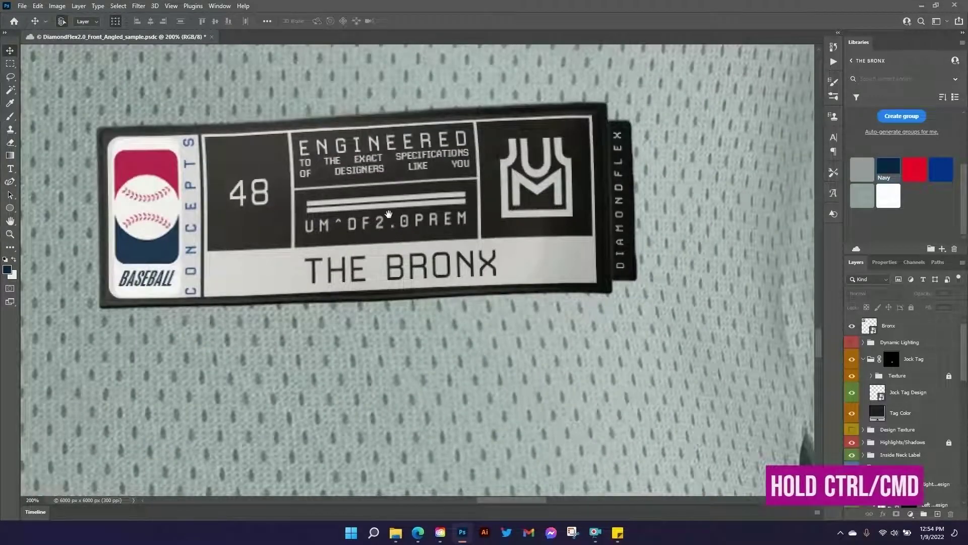
key("ctrl+minus")
key("ctrl+plus")
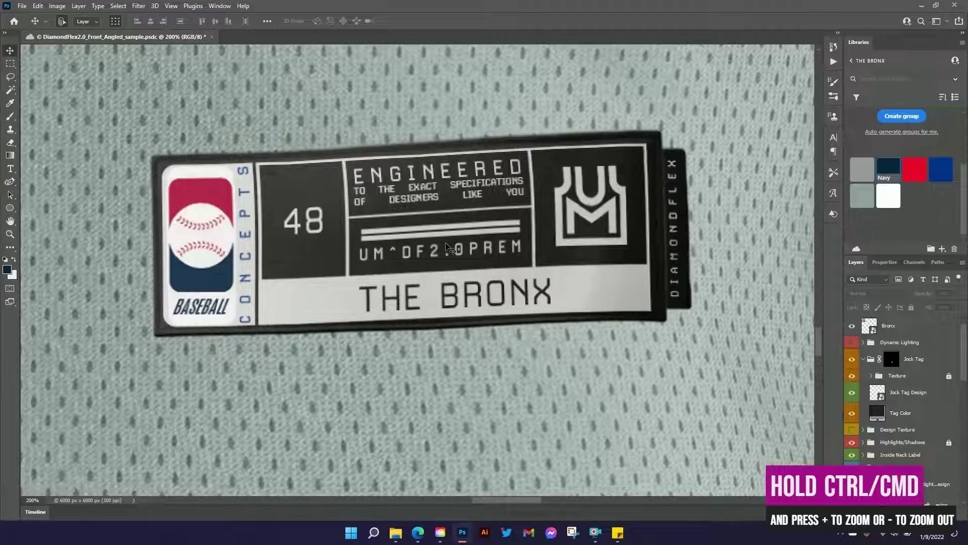
key("ctrl+0")
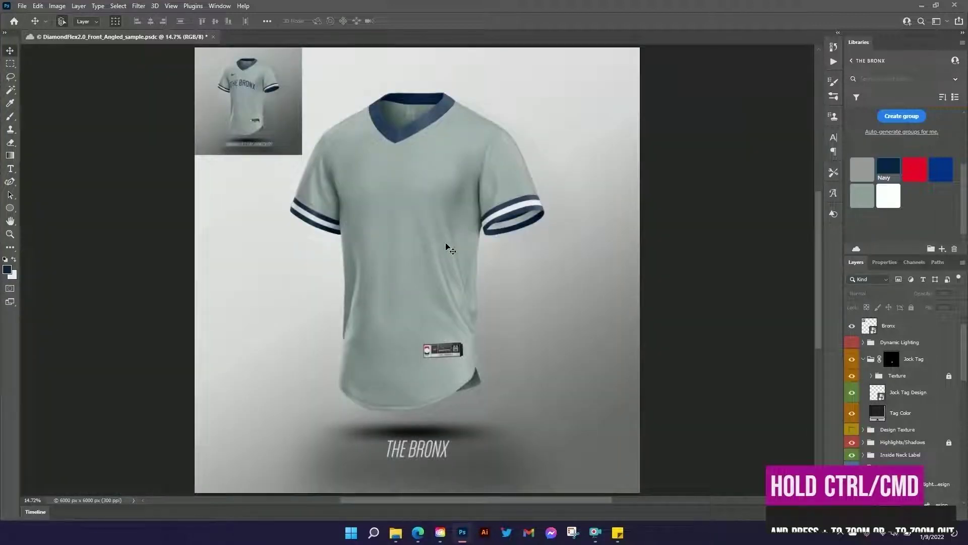
- Collapse the Jock Tag group, open the Inside Label smart object from Inside Neck Label, and recolor its UM logo with the Navy library color
left_click(863, 359)
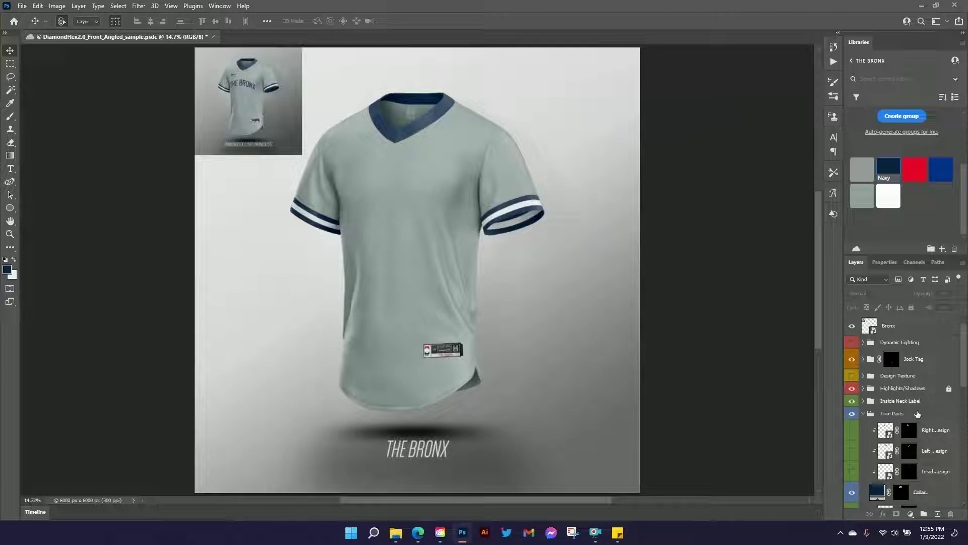
left_click(863, 401)
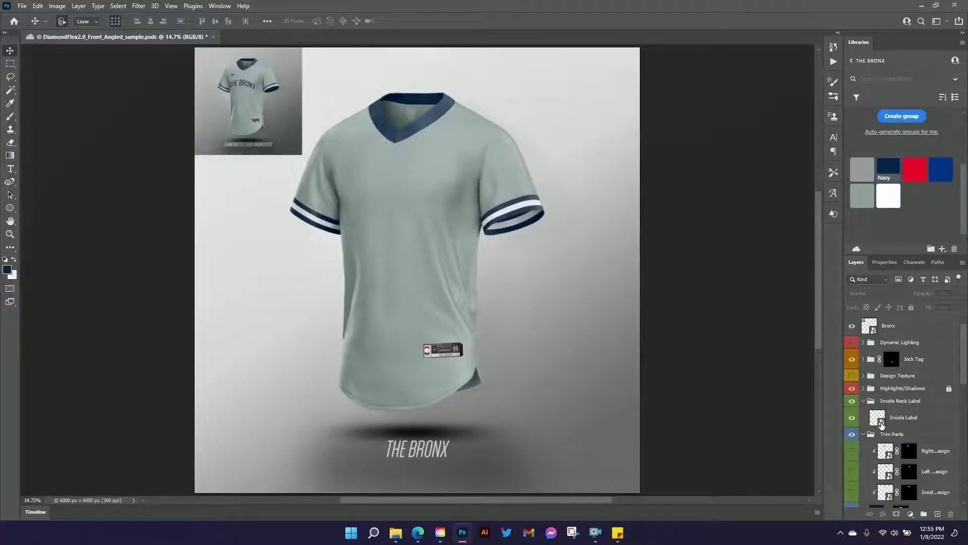
double_click(881, 422)
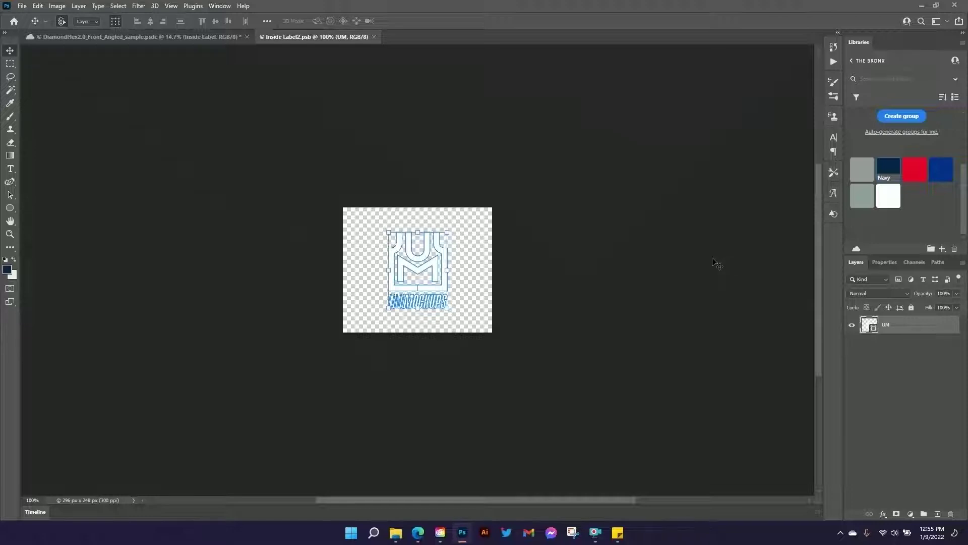
left_click(886, 172)
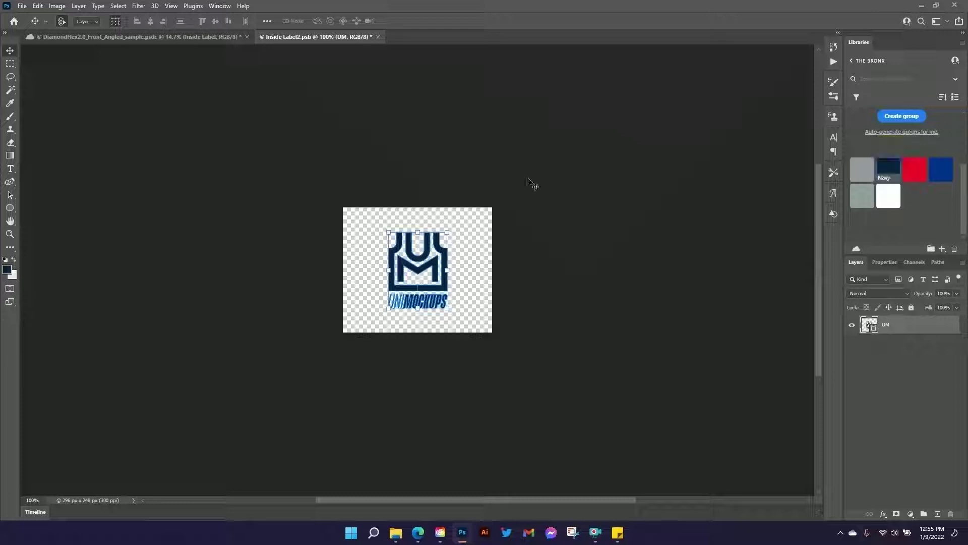
- Save the inside label document and close it
key("s")
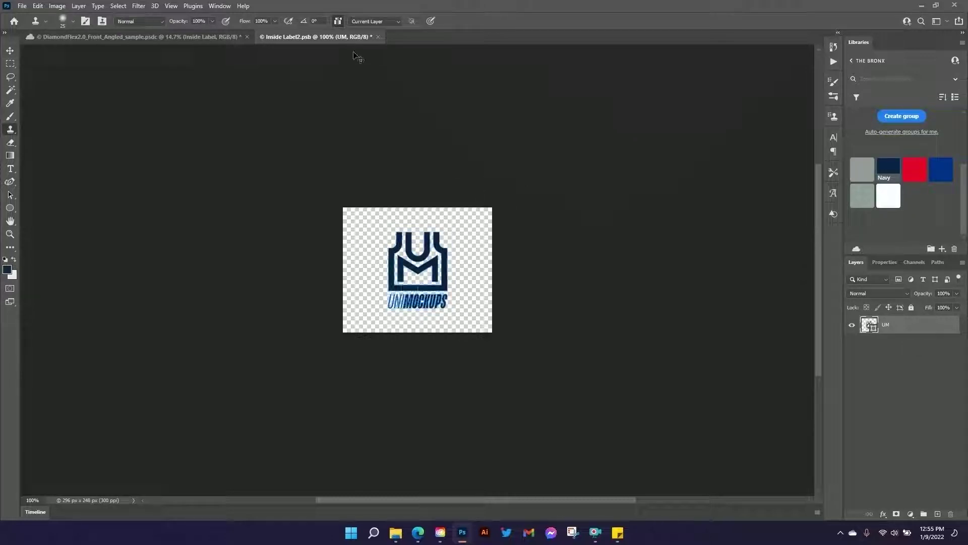
left_click(378, 37)
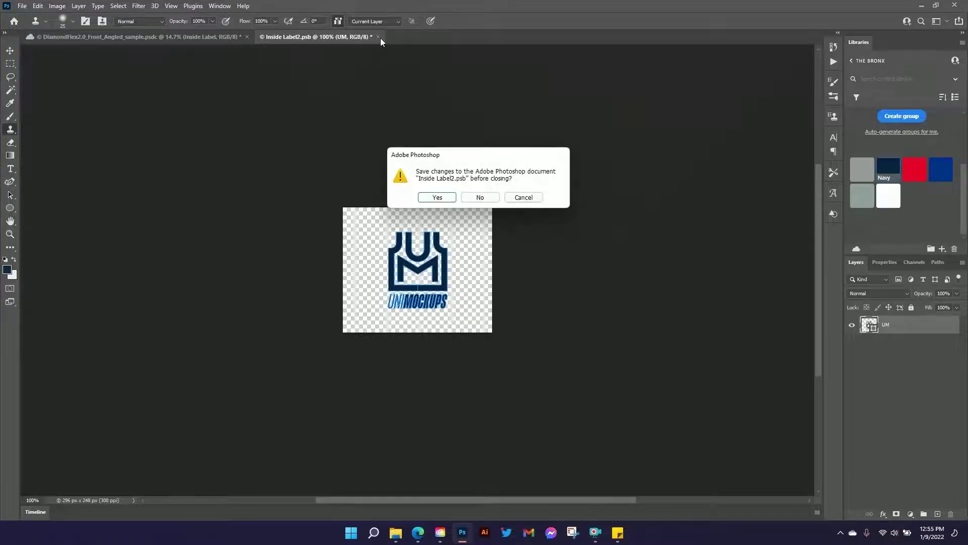
left_click(520, 198)
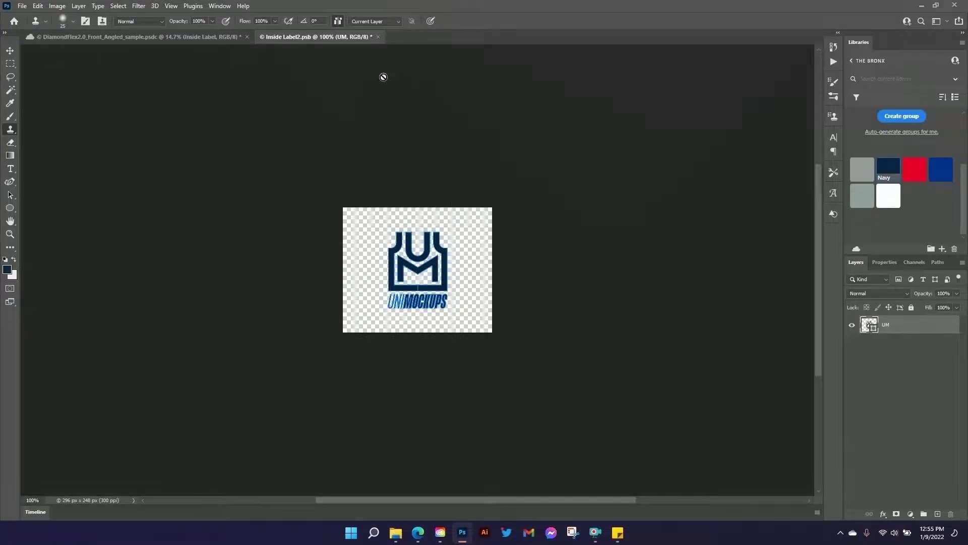
key("ctrl+s")
left_click(374, 37)
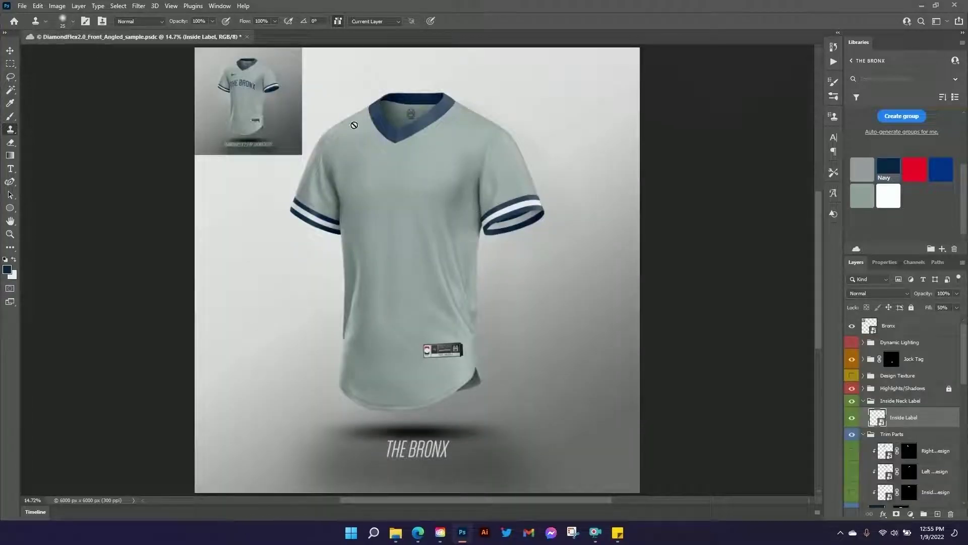
- Collapse the Inside Neck Label and Trim Parts groups, and show the Name/#/Logos layer in Main Jersey Design
left_click(863, 402)
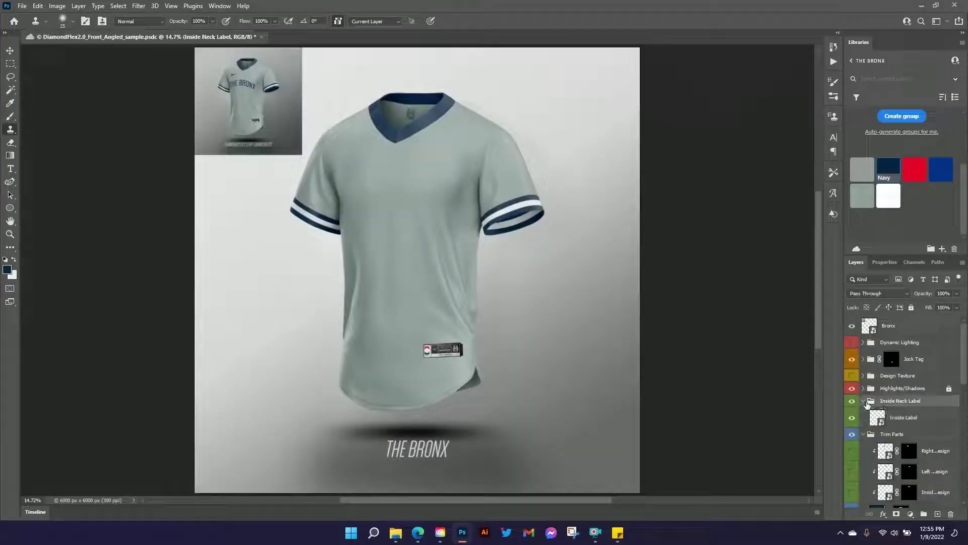
left_click(863, 402)
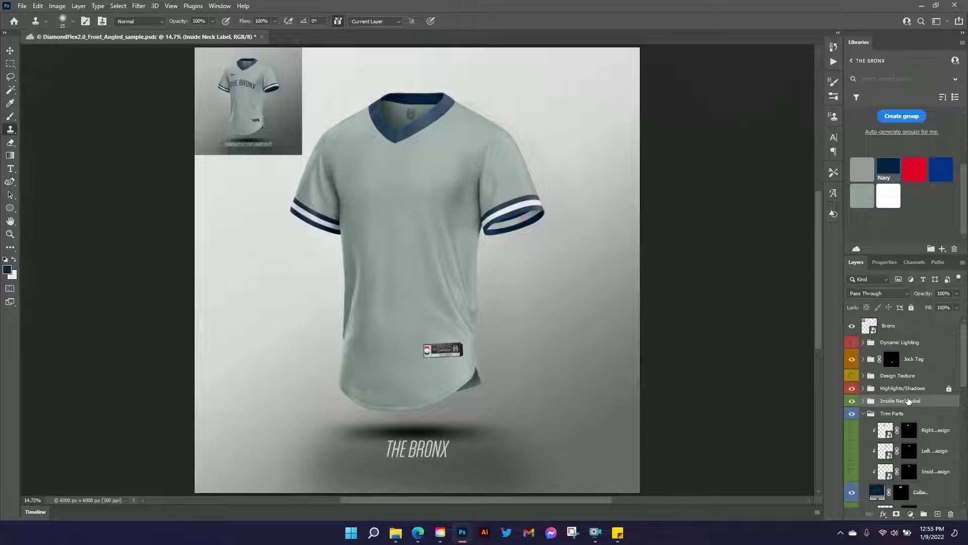
left_click(863, 414)
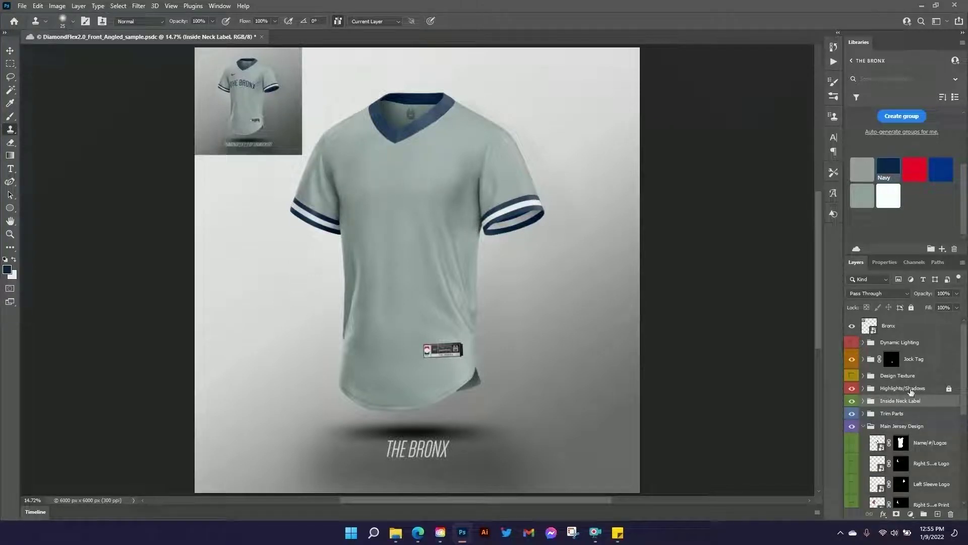
scroll(915, 388, "down", 5)
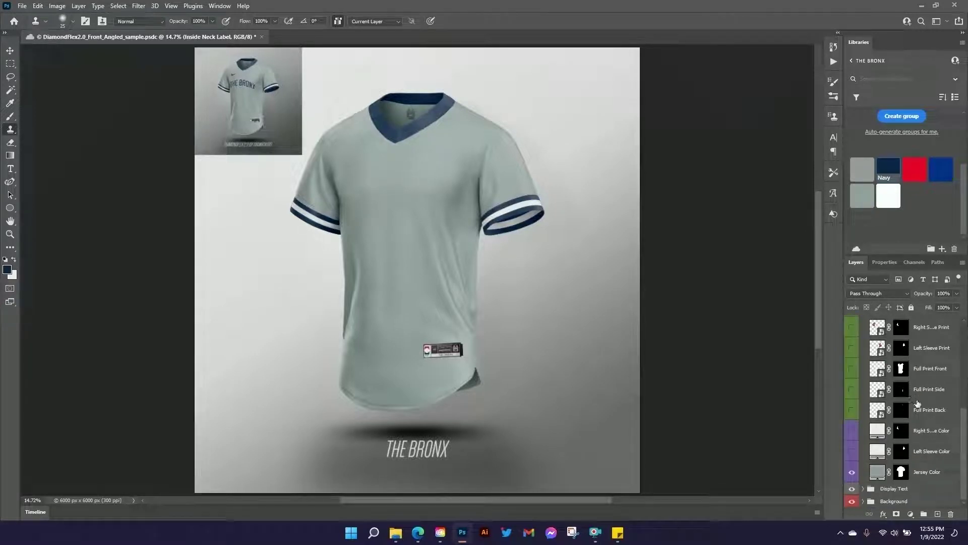
scroll(917, 404, "up", 5)
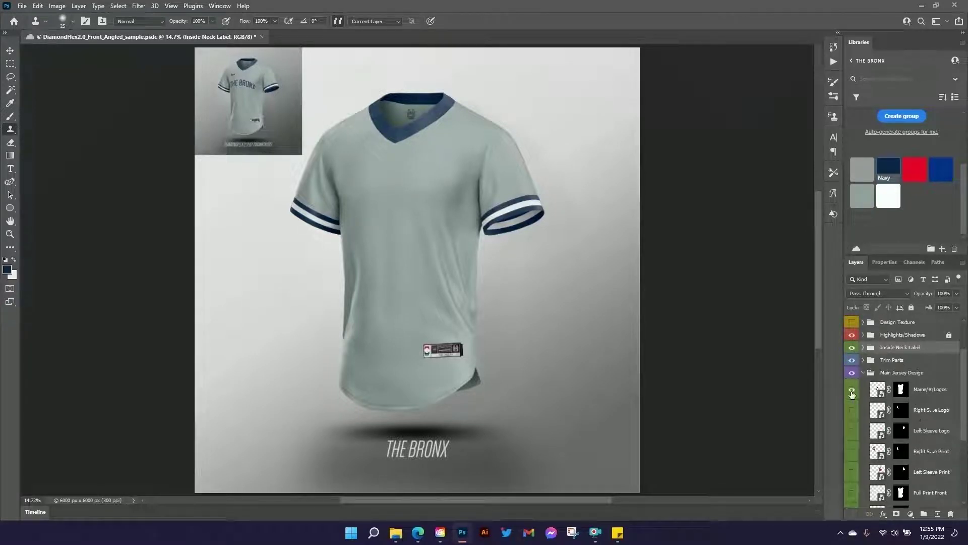
left_click(851, 391)
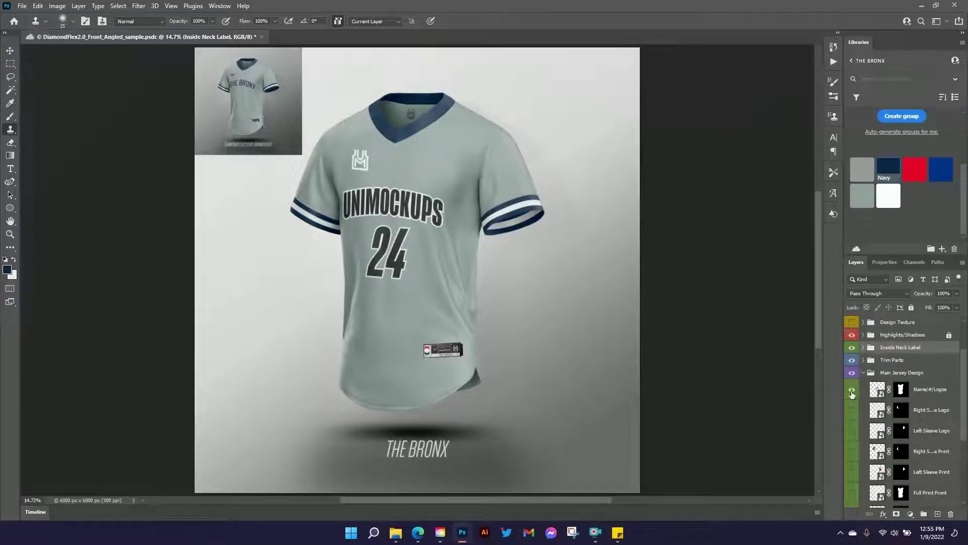
- Inspect the UNIMOCKUPS lettering and number 24 on the jersey front up close, and return to the full jersey view
left_click(923, 391)
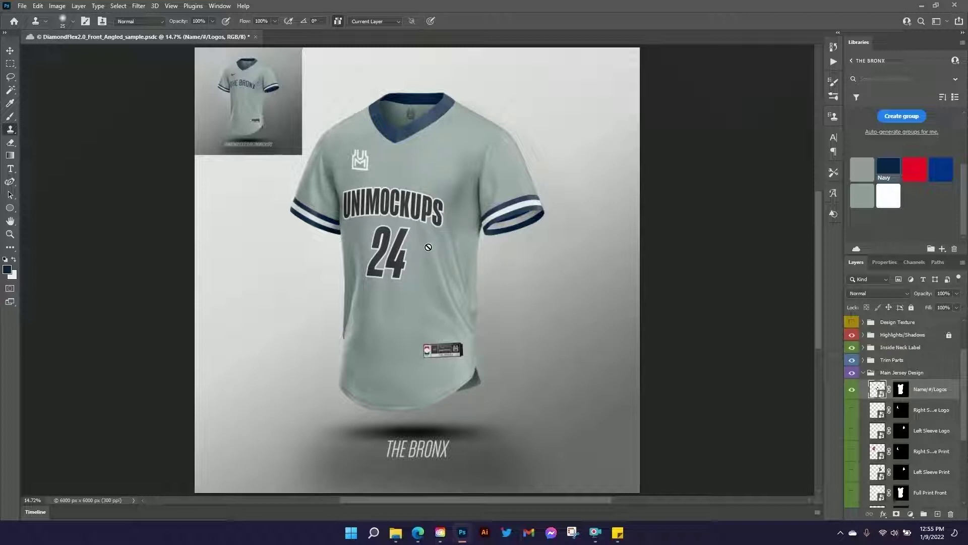
key("ctrl+plus")
key("ctrl+plus")
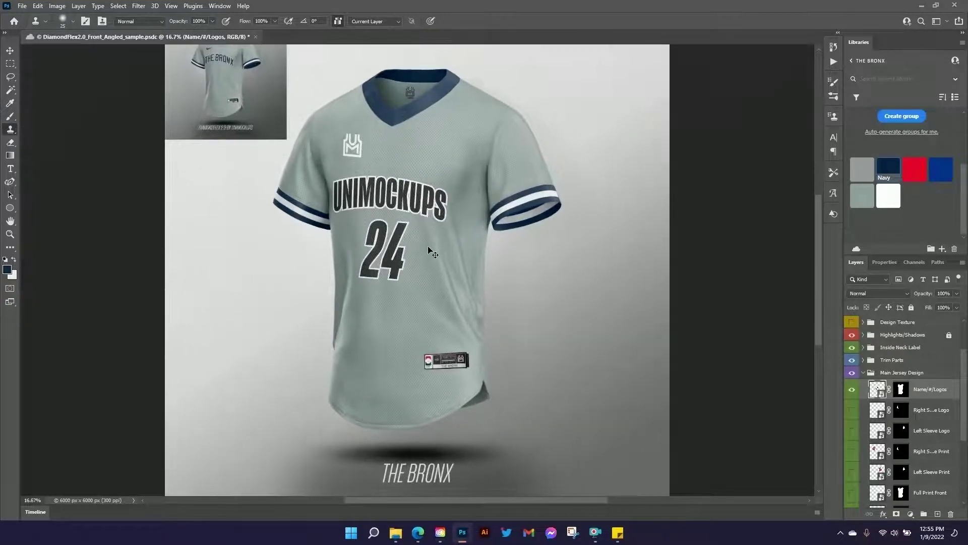
key("ctrl+plus")
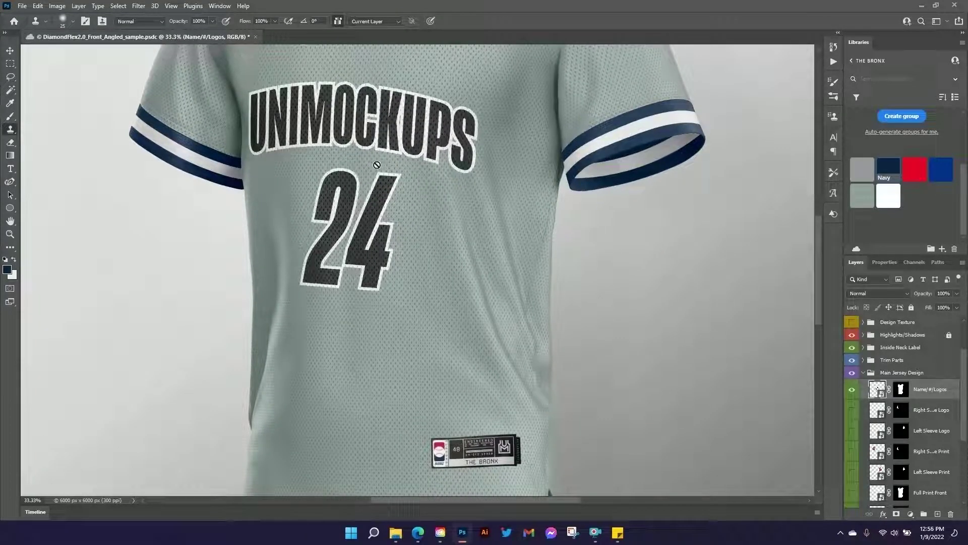
left_click_drag(378, 119, 423, 253)
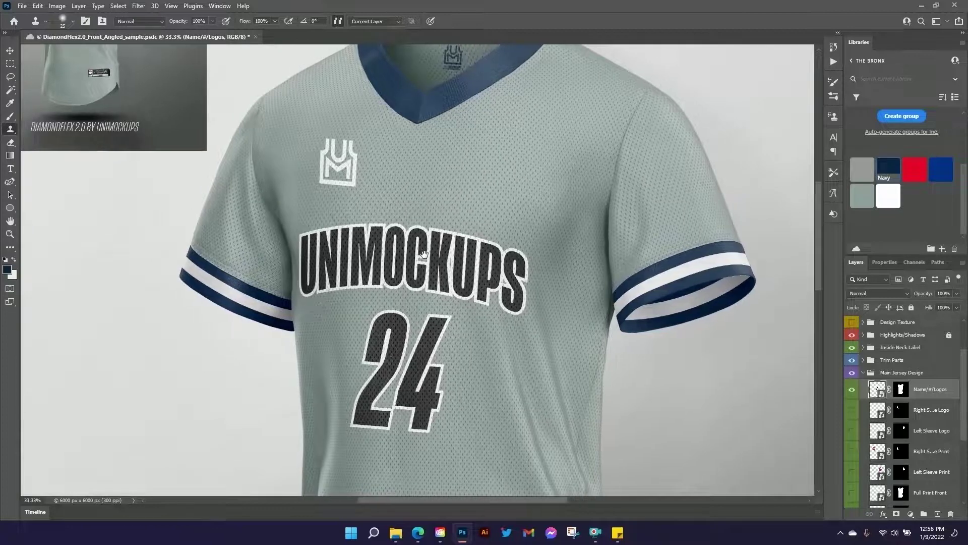
left_click(313, 198)
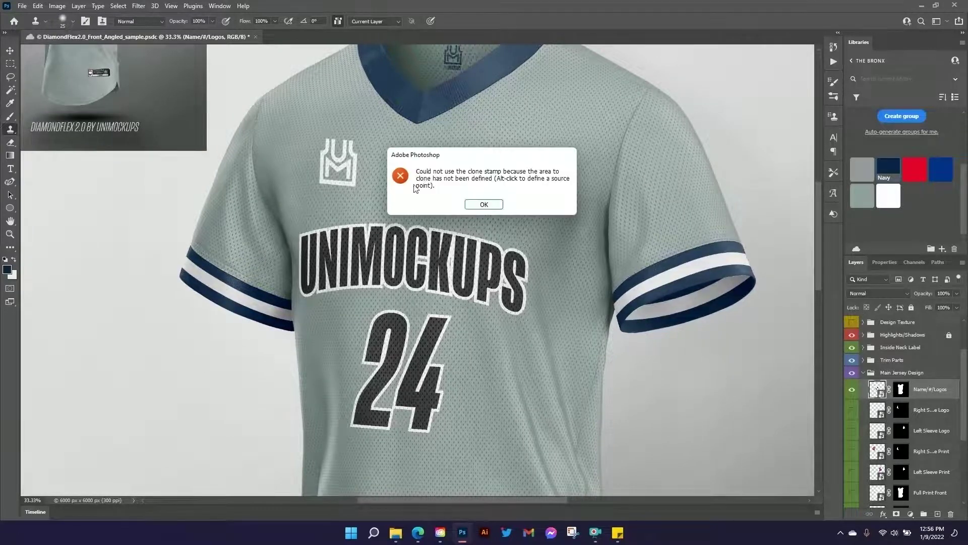
left_click(483, 203)
key("ctrl+0")
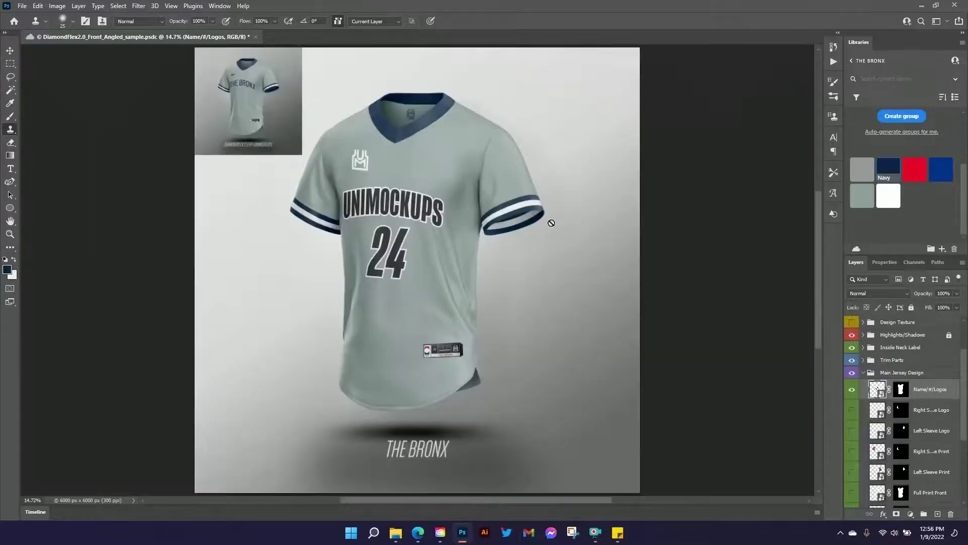
- Select the Bronx reference image and enlarge it to fill the whole canvas
left_click(10, 51)
left_click(274, 119)
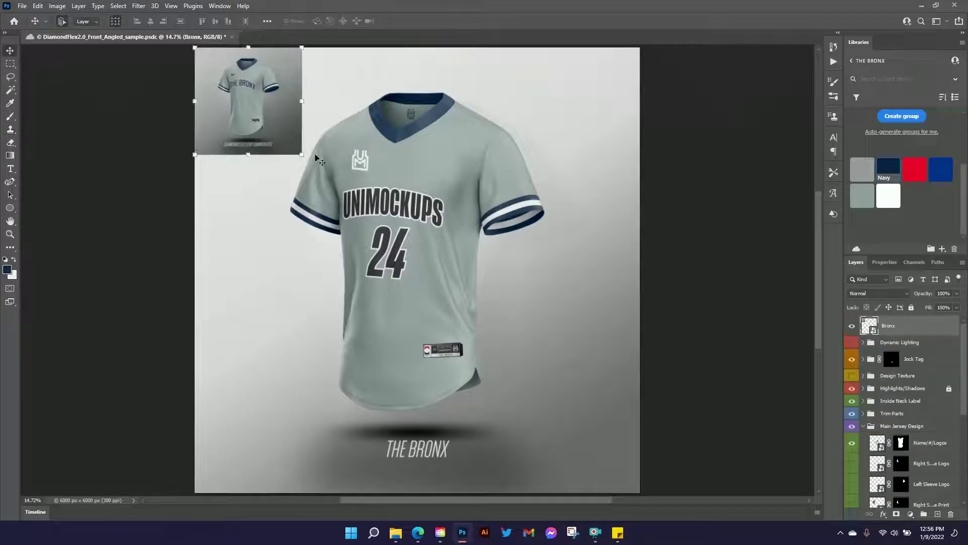
left_click_drag(304, 157, 624, 471)
left_click(500, 22)
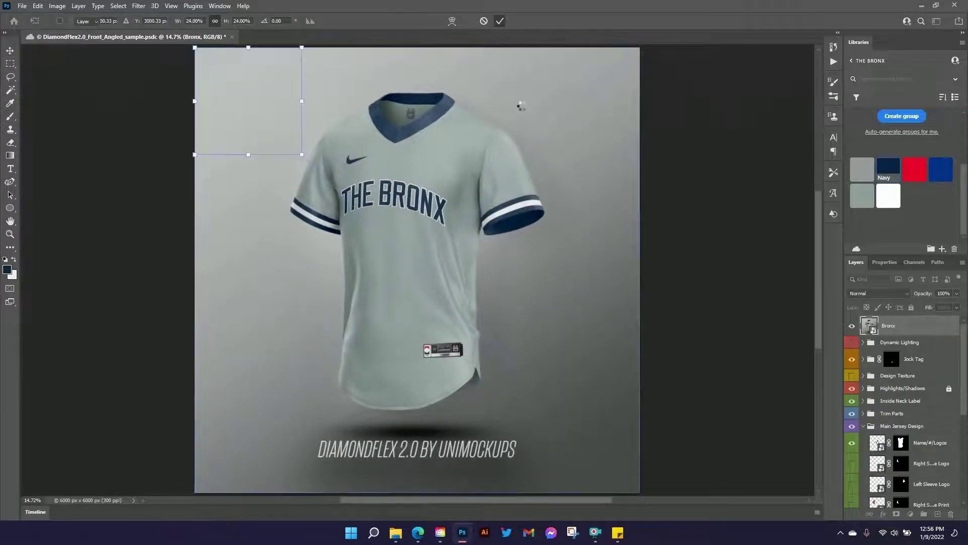
- Examine the THE BRONX lettering, its white outline and the surrounding mesh texture on the reference jersey up close
key("ctrl+plus")
key("ctrl+plus")
key("ctrl+plus")
key("ctrl+plus")
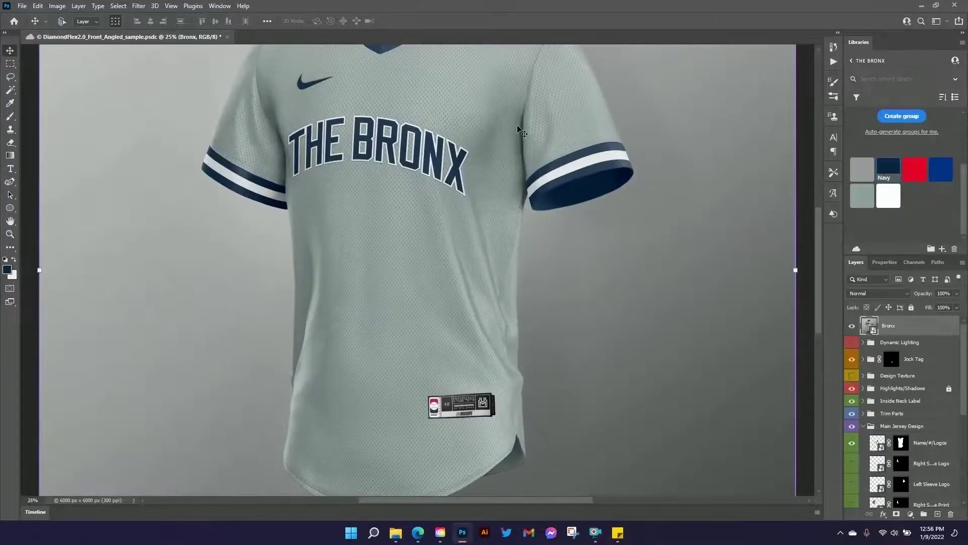
key("ctrl+plus")
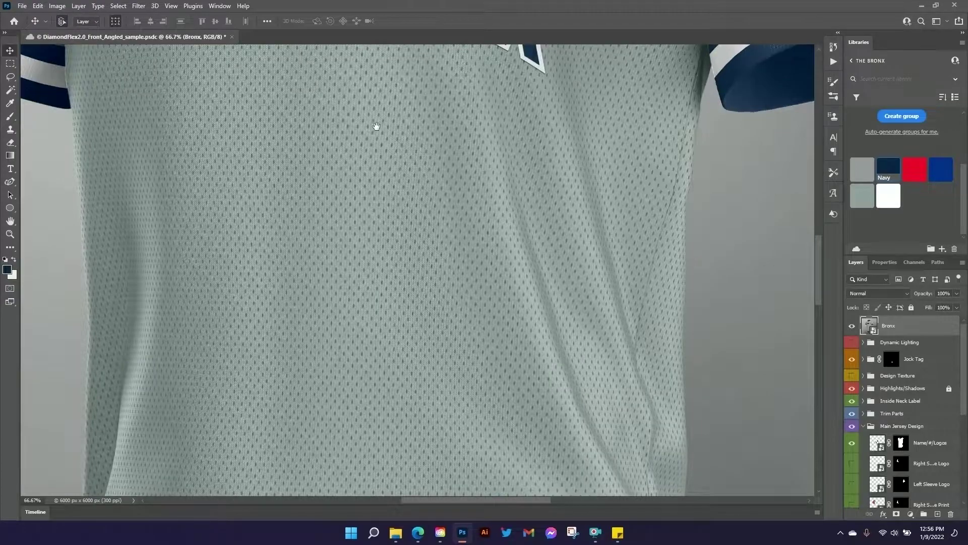
left_click_drag(376, 126, 443, 275)
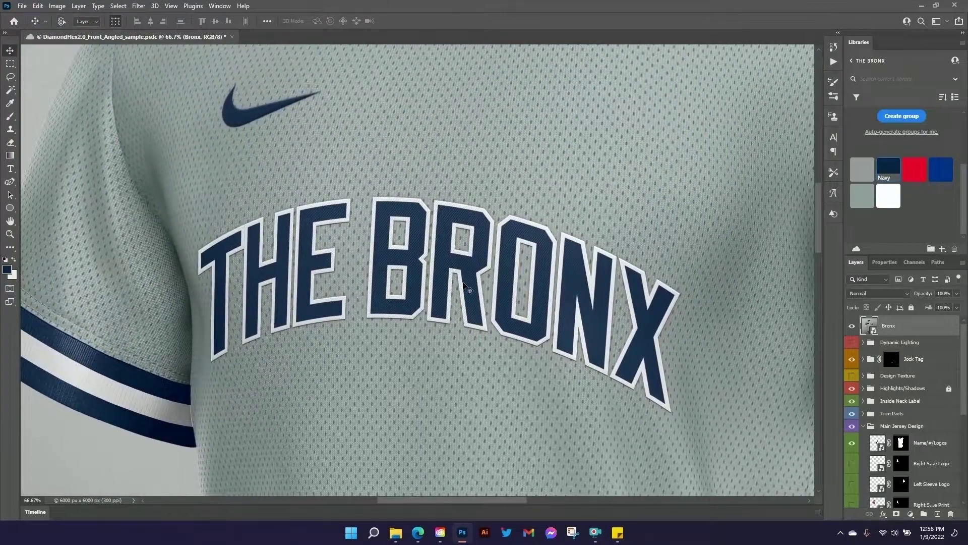
key("ctrl+plus")
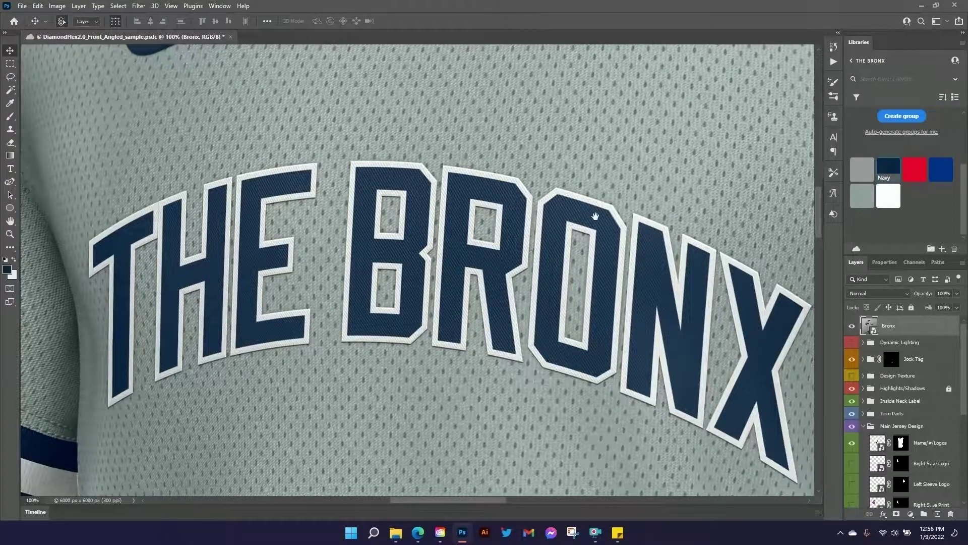
left_click_drag(563, 234, 460, 308)
left_click_drag(199, 161, 430, 243)
scroll(430, 243, "down", 10)
scroll(430, 242, "right", 5)
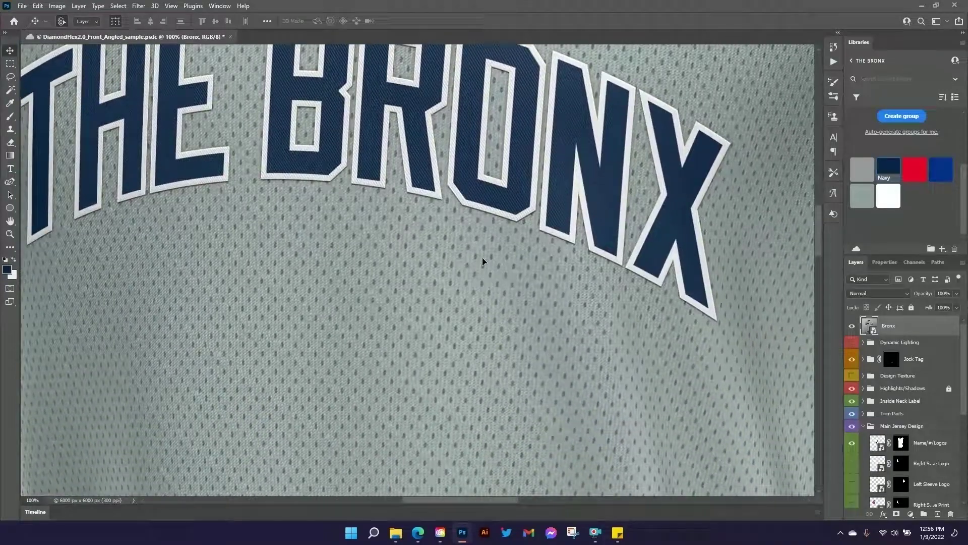
- Save the mockup and scale the Bronx reference image back down into the canvas's upper-left corner
key("ctrl+s")
key("ctrl+0")
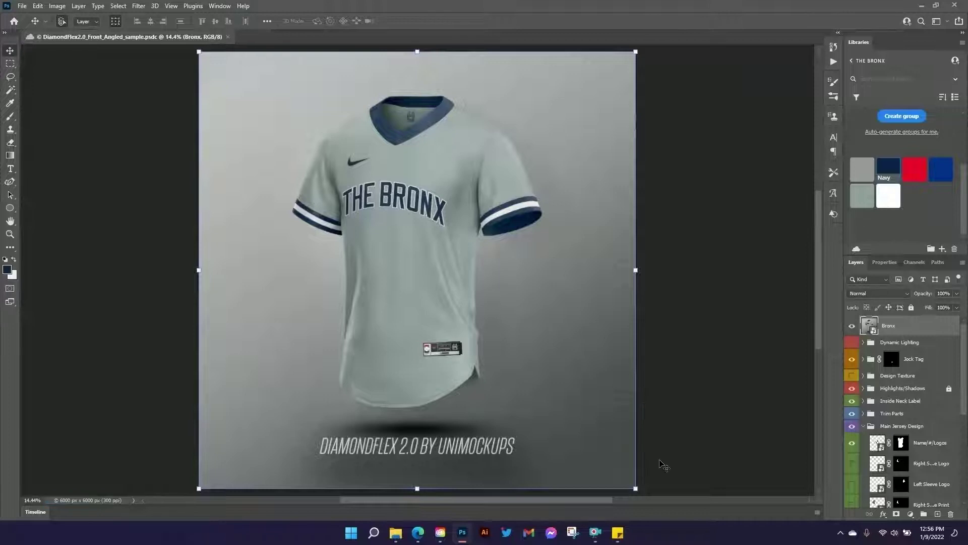
left_click_drag(635, 488, 302, 153)
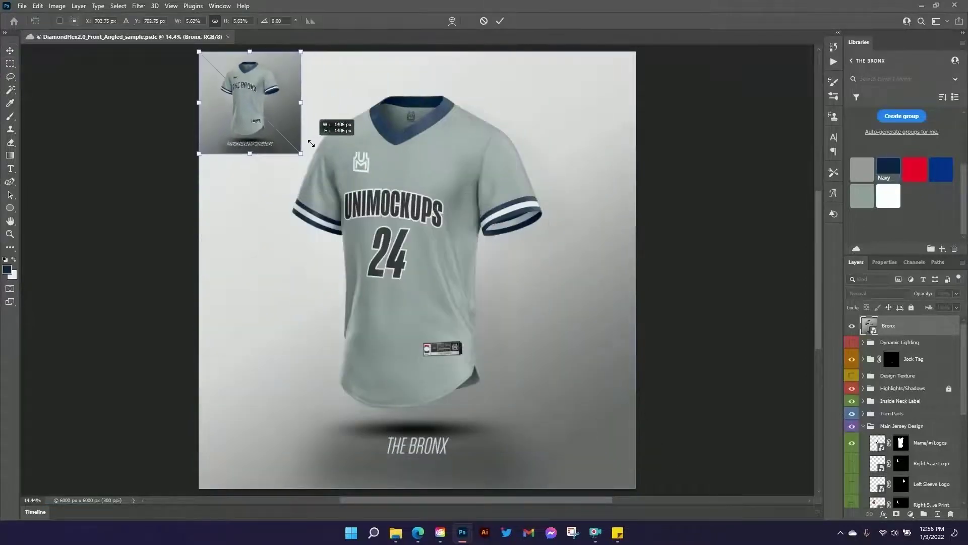
left_click(501, 21)
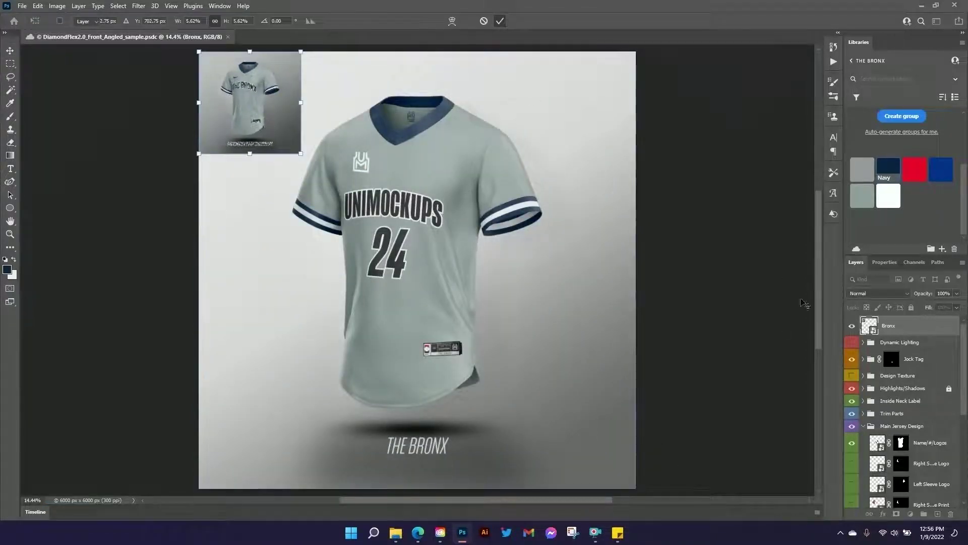
- Show the Design Texture group and expand it together with its EMBROIDERY subgroup
left_click(852, 376)
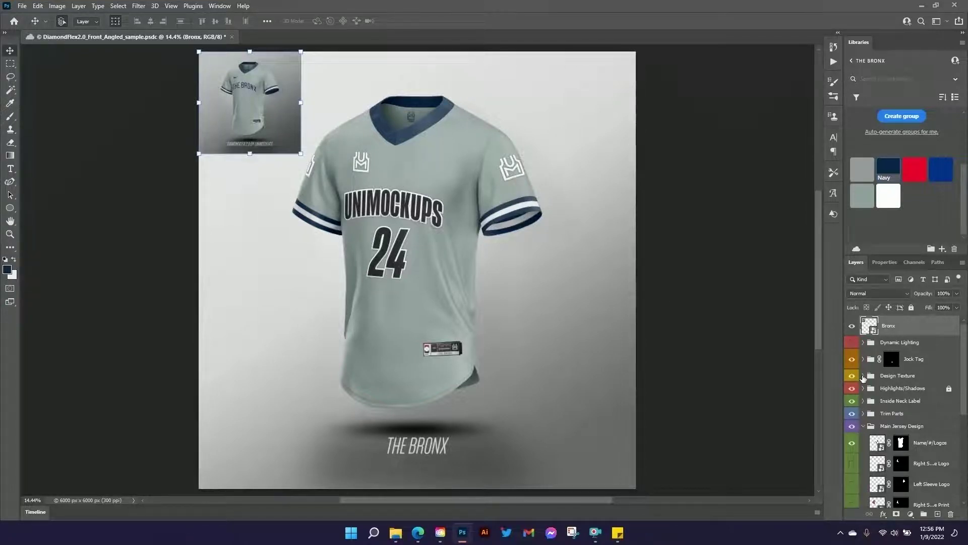
scroll(915, 434, "down", 3)
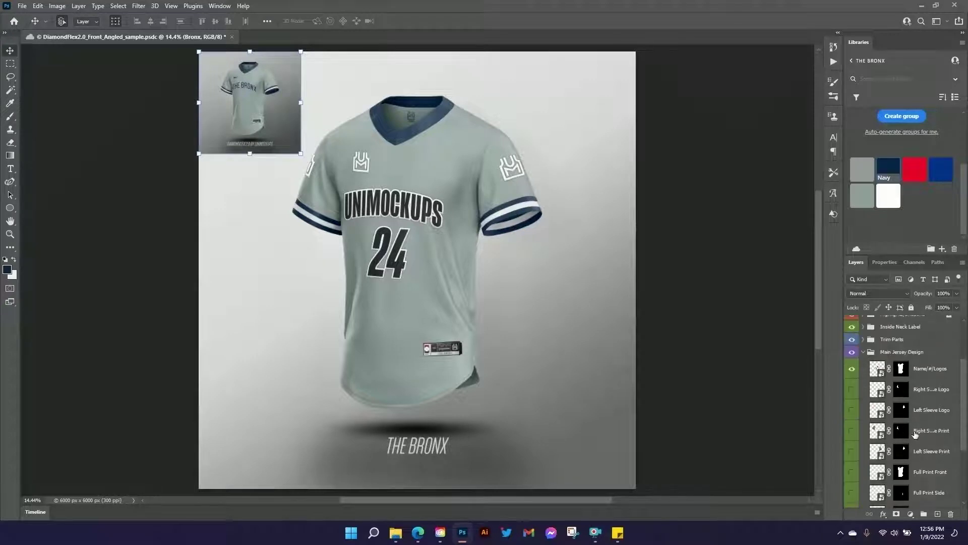
scroll(919, 414, "up", 3)
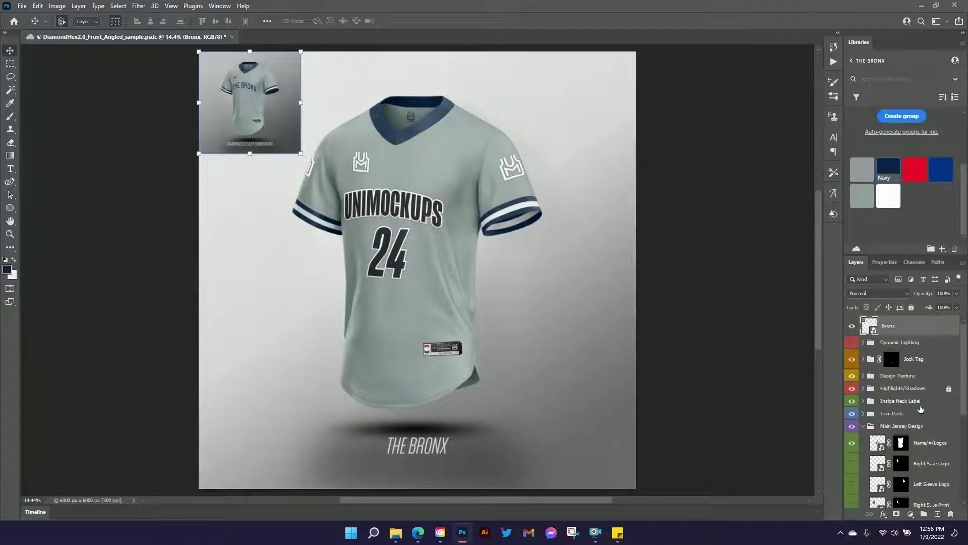
left_click(863, 376)
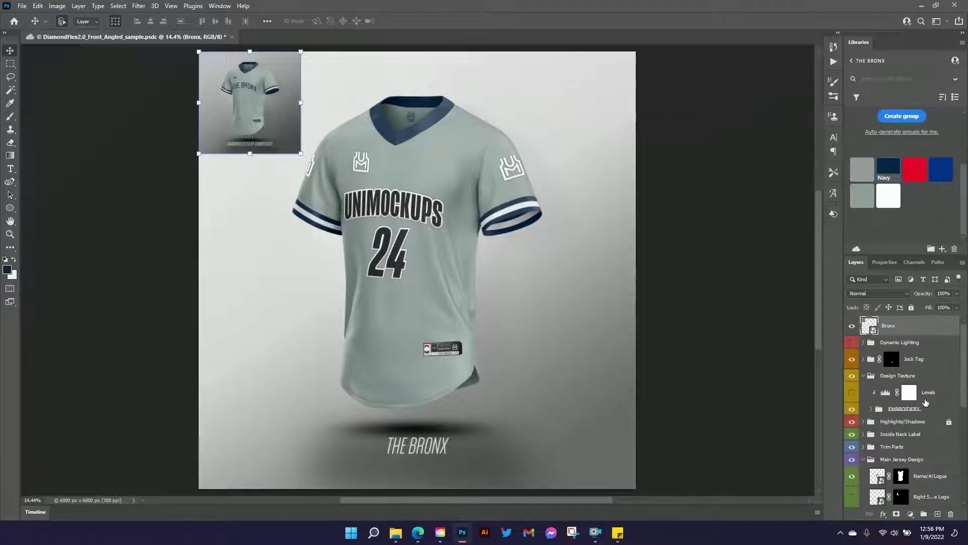
left_click(870, 409)
- Hide the Right Sleeve and Left Sleeve groups inside EMBROIDERY
scroll(907, 369, "down", 2)
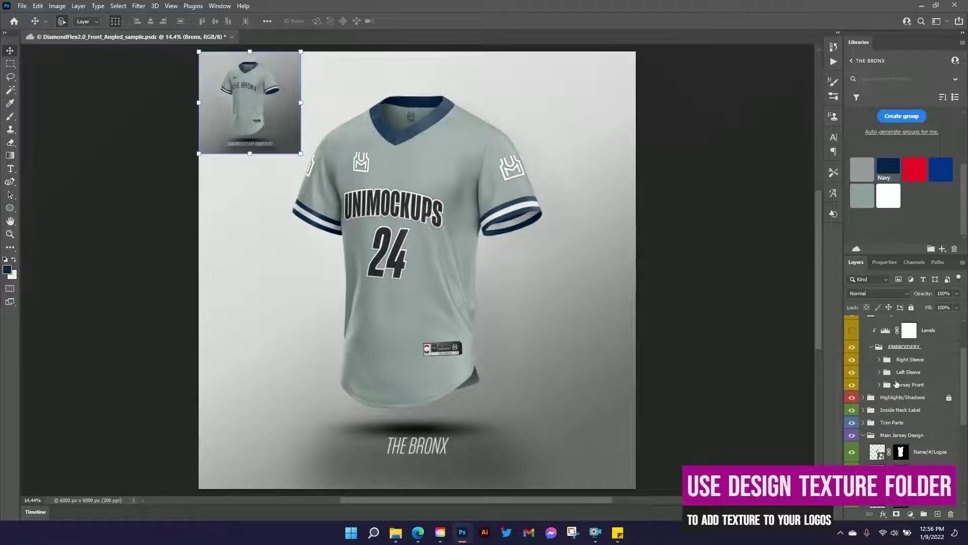
scroll(896, 384, "up", 2)
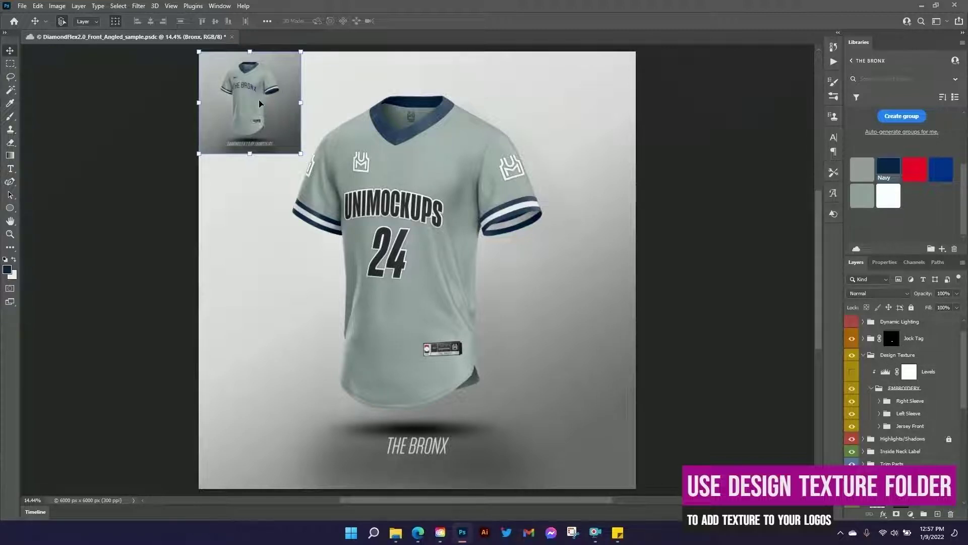
left_click(851, 401)
left_click(852, 413)
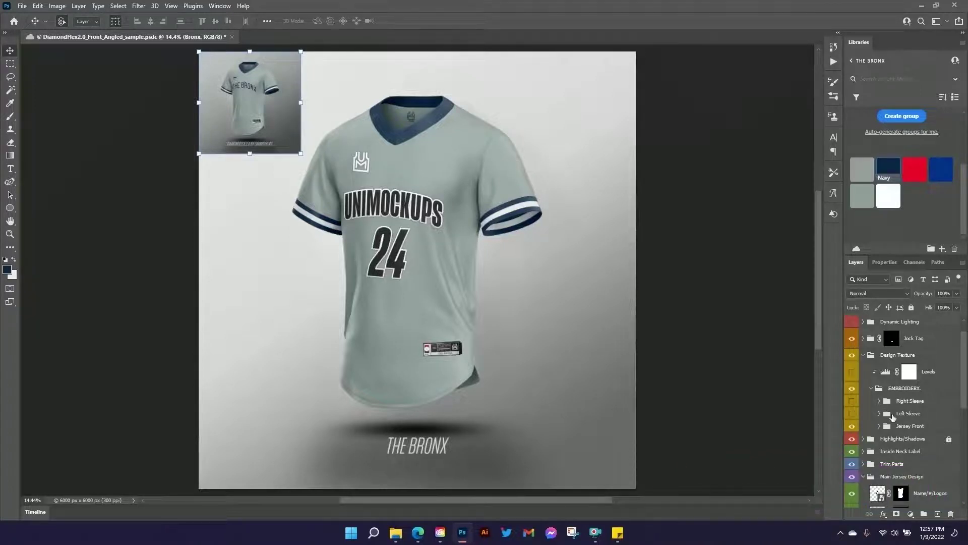
- Open the Name/#/Logos smart object from Main Jersey Design, check the reference jersey in the mockup, and return to the smart object
scroll(892, 415, "down", 5)
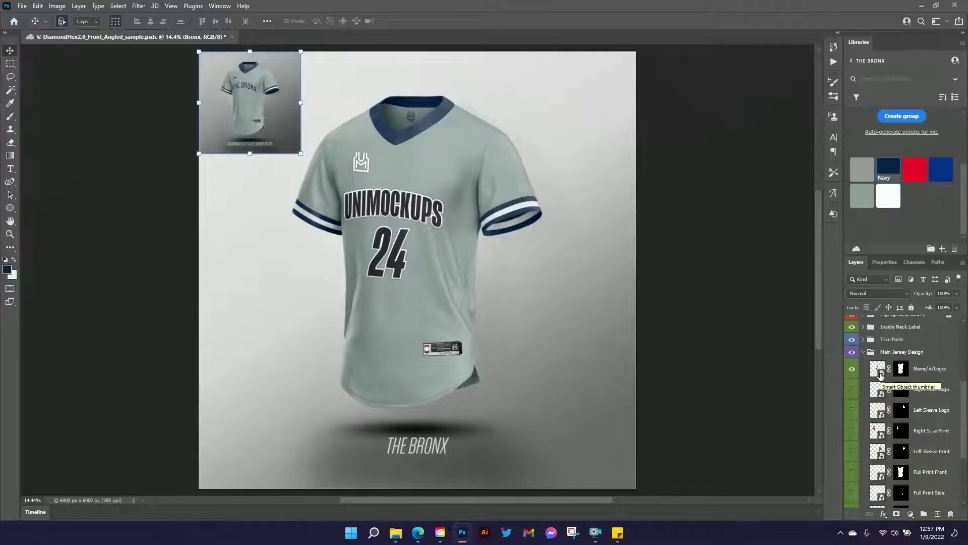
double_click(881, 374)
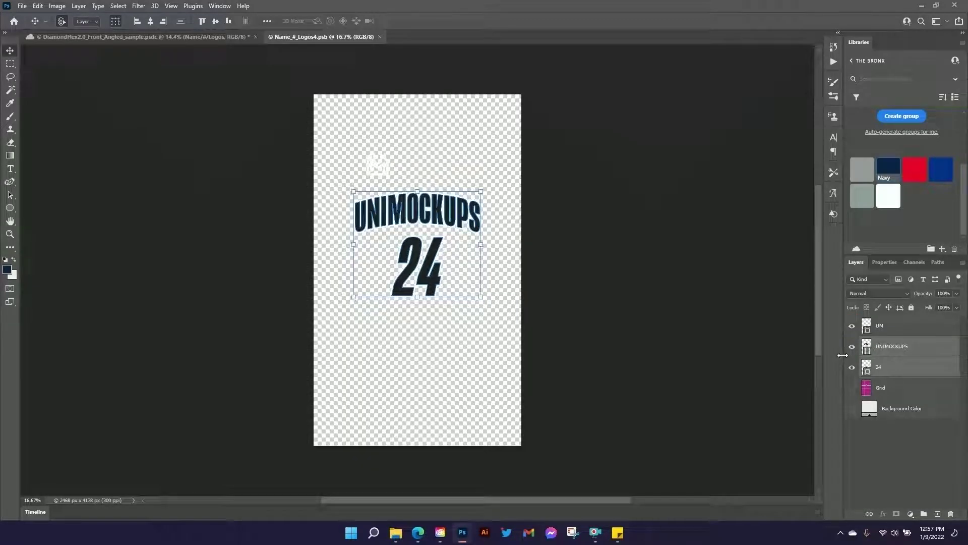
left_click(165, 37)
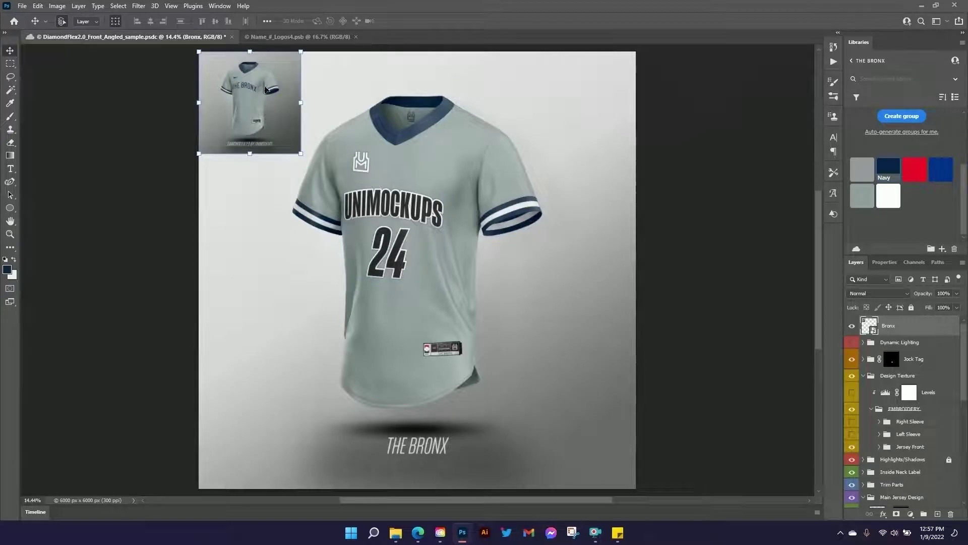
left_click(311, 37)
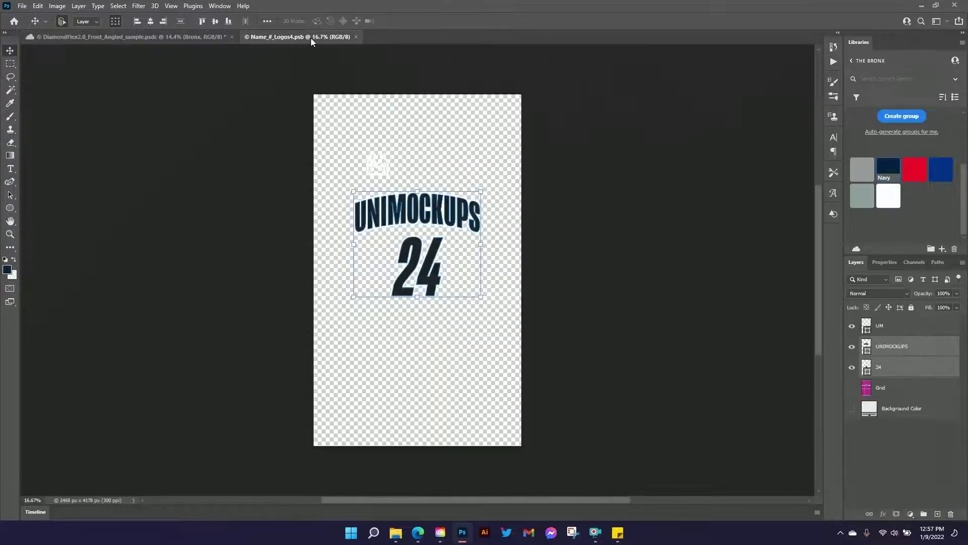
- Show the Background Color layer in the smart object and recolor it with the gray-green uniform library color
left_click(907, 408)
left_click(852, 408)
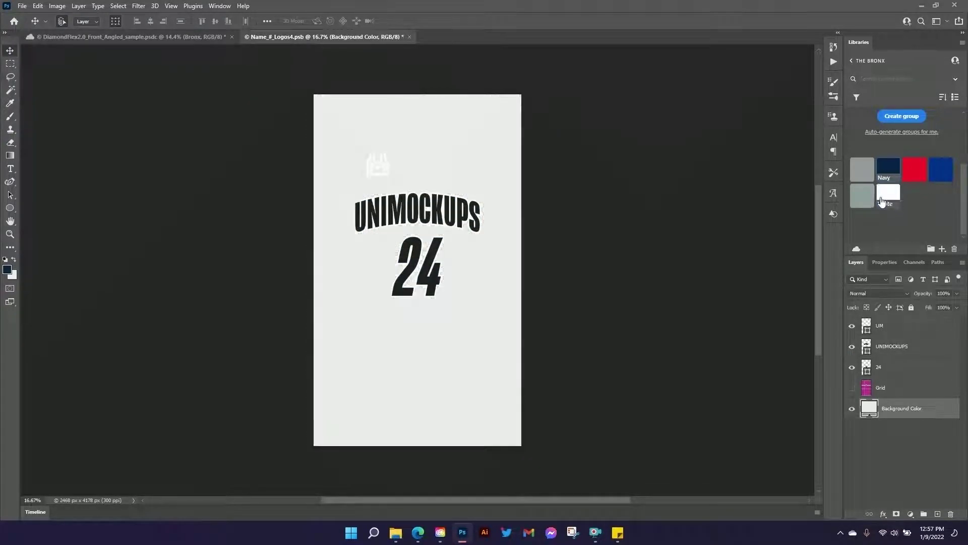
left_click(861, 195)
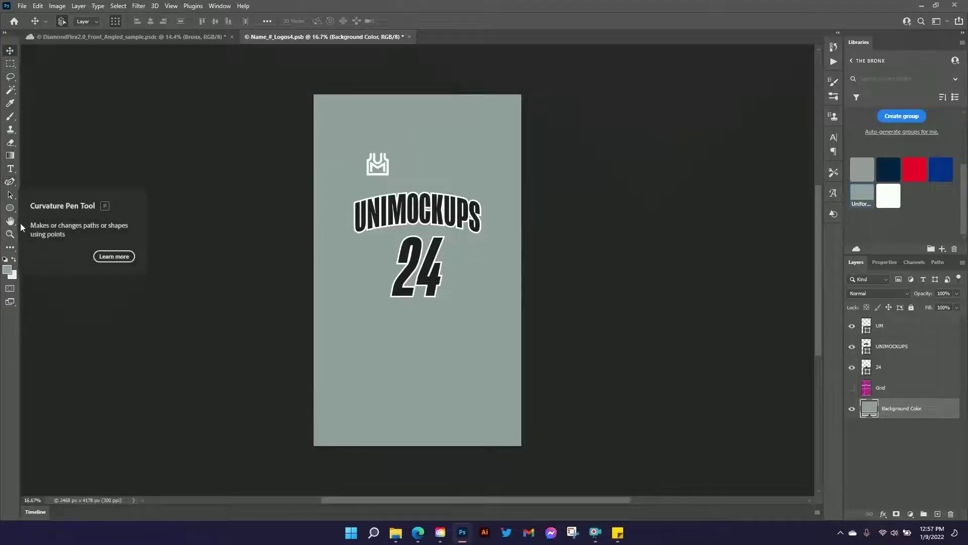
- Activate the Type tool and set its font to Varsity Block A
left_click(10, 168)
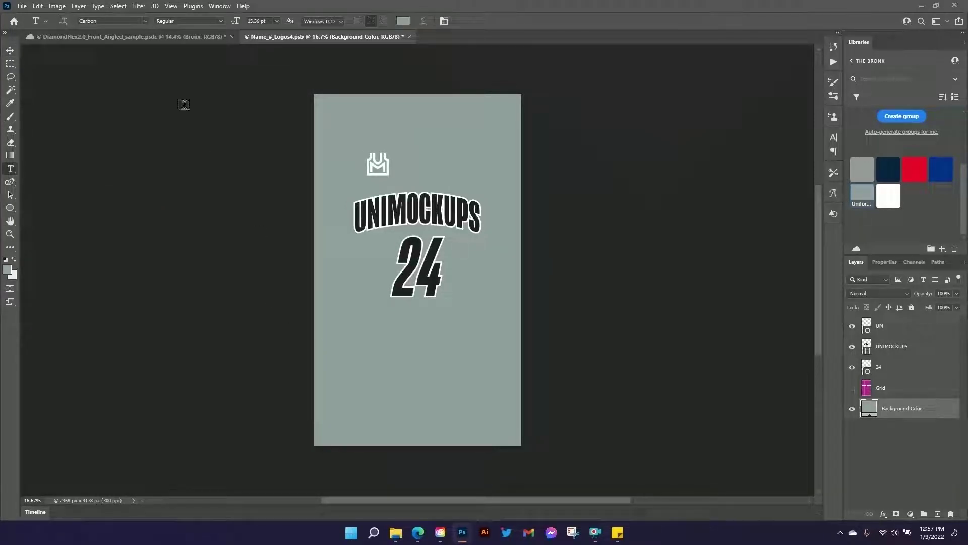
left_click(115, 20)
type("VART")
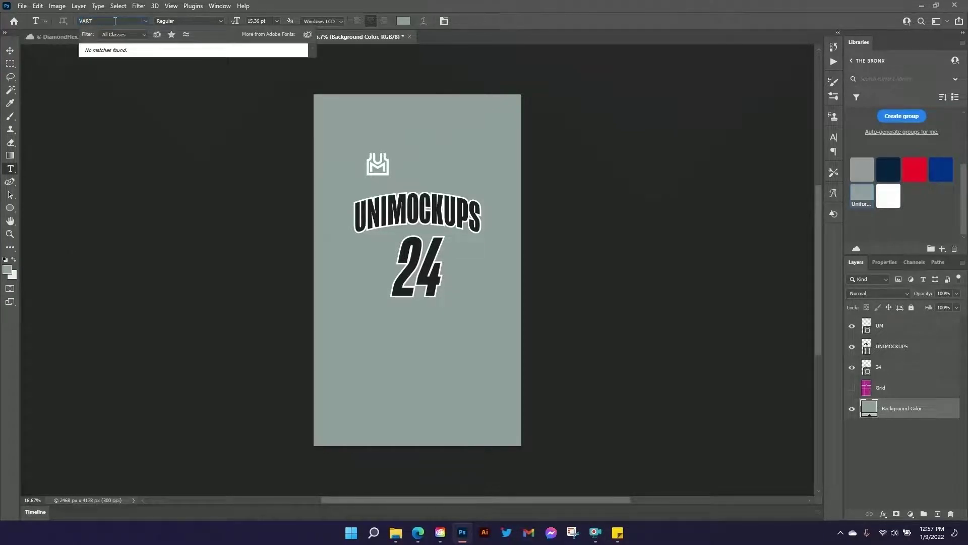
key("BackSpace")
type("S")
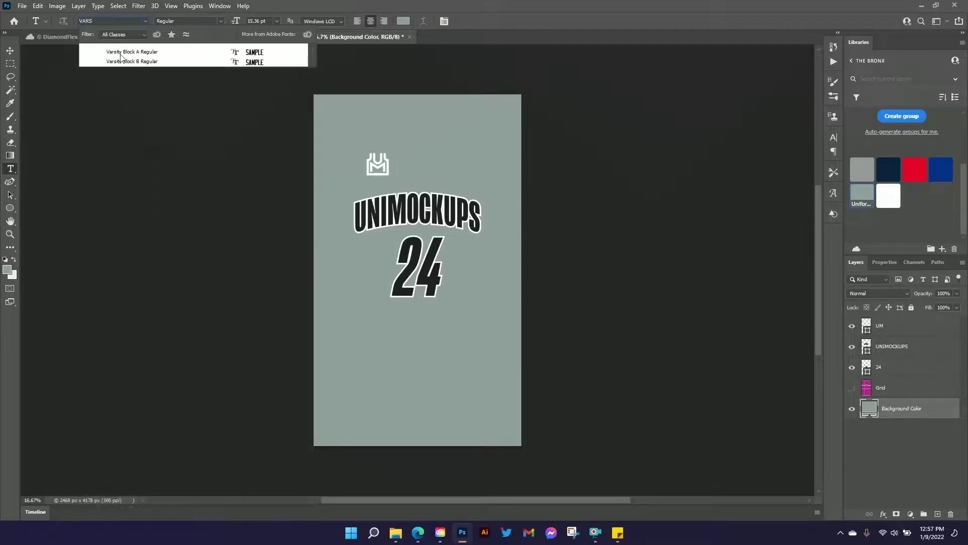
key("Down")
left_click(139, 52)
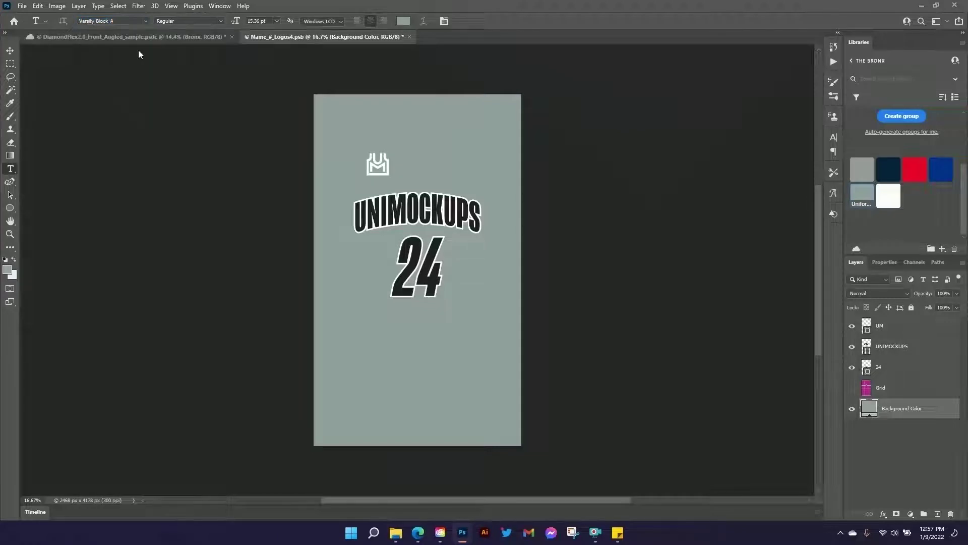
- Set the Type tool's text color to black
left_click(403, 21)
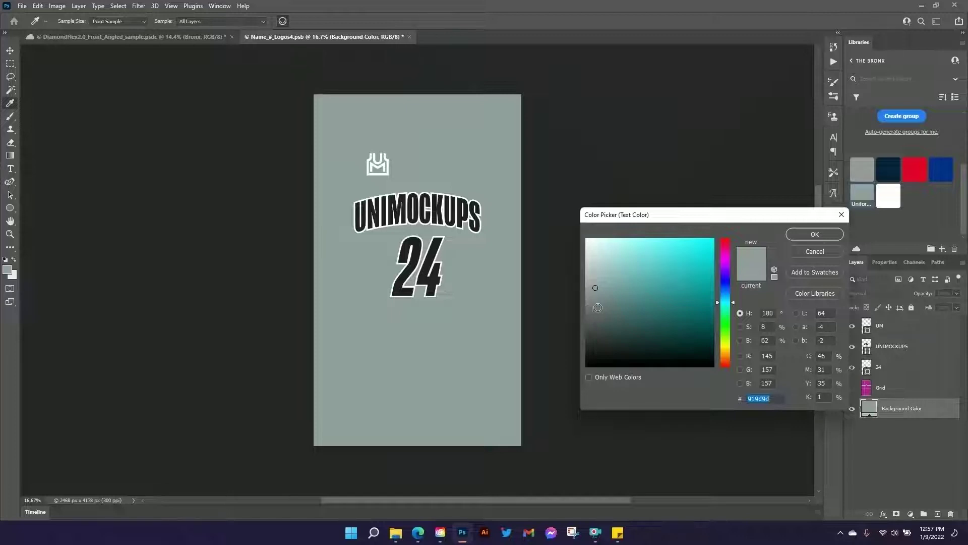
left_click_drag(598, 307, 566, 381)
left_click(809, 235)
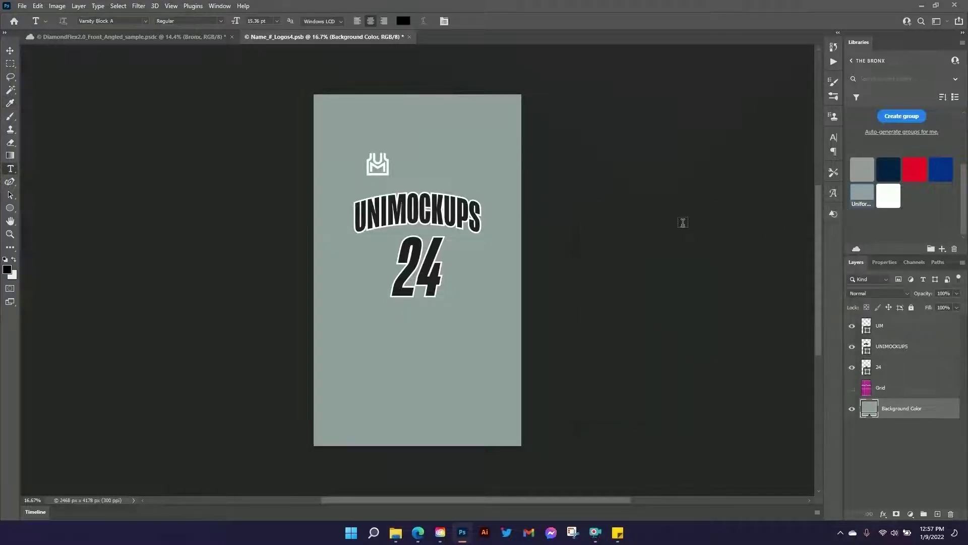
left_click_drag(326, 330, 514, 404)
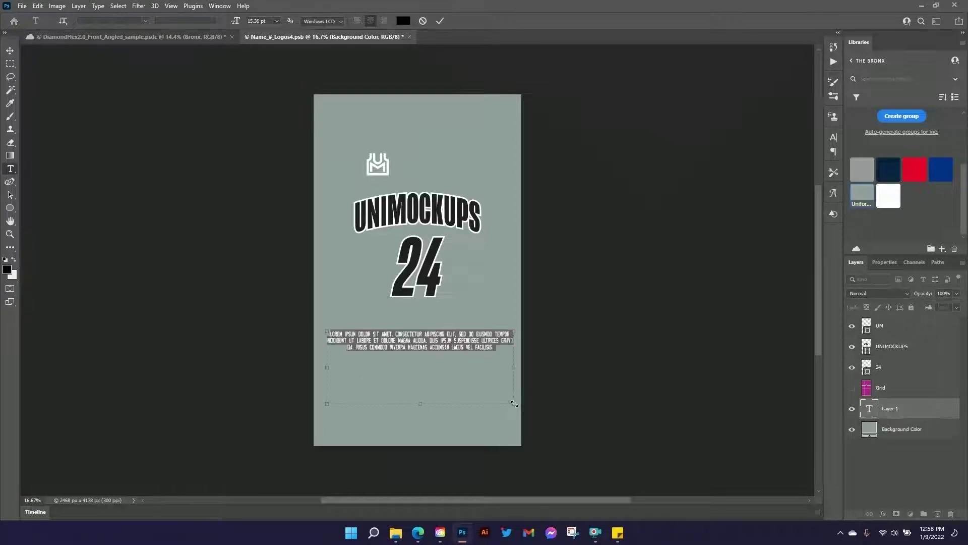
left_click(422, 21)
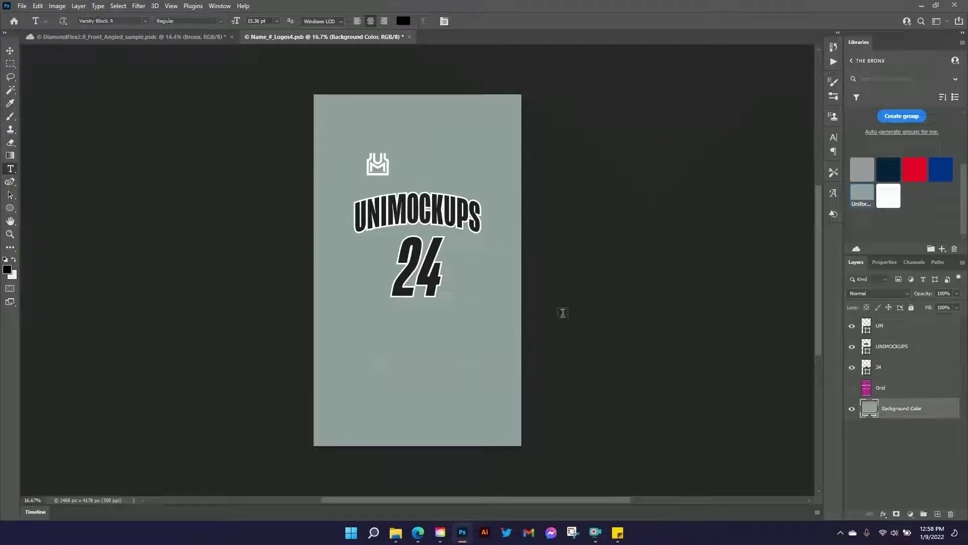
left_click(10, 208)
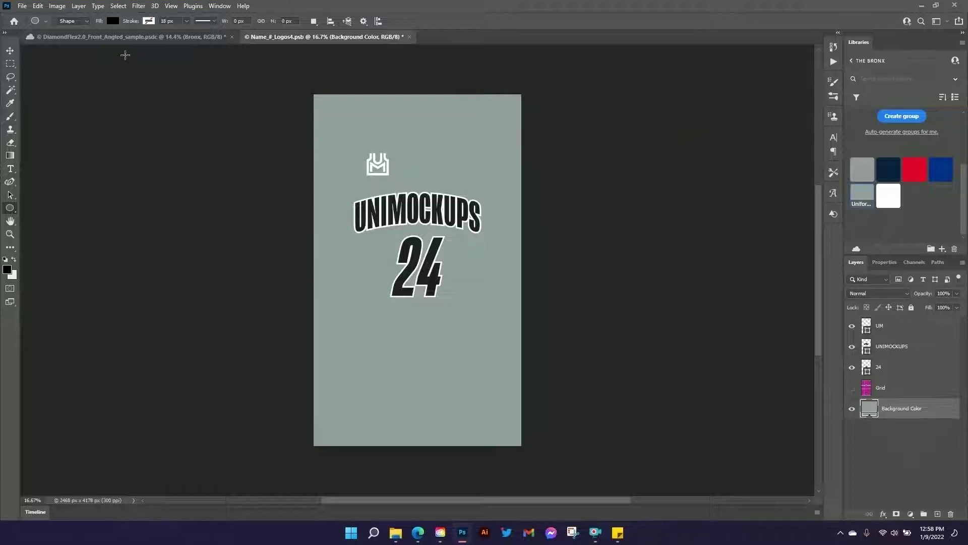
- Enlarge the Bronx reference image in the mockup to examine its jersey, shrink it back into the corner, and return to the smart object
left_click(134, 39)
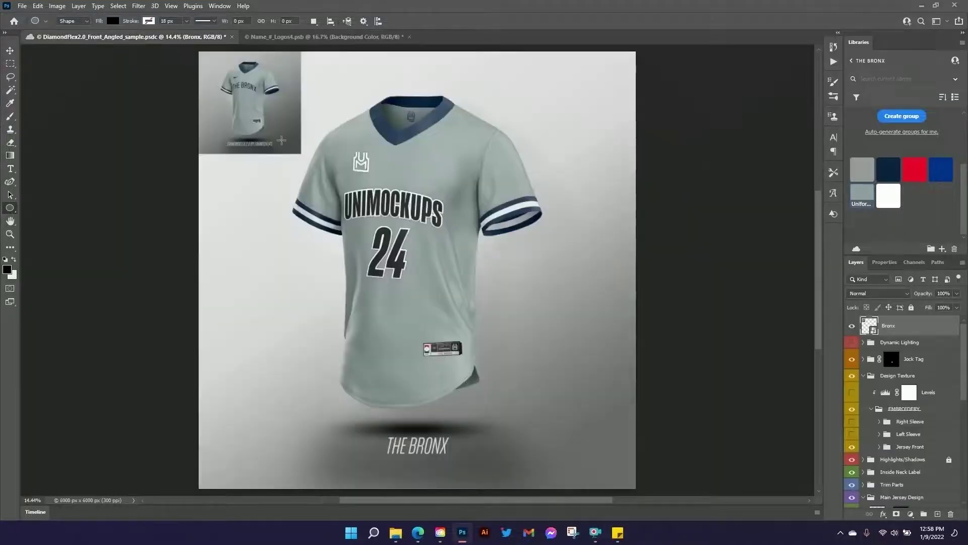
left_click(10, 49)
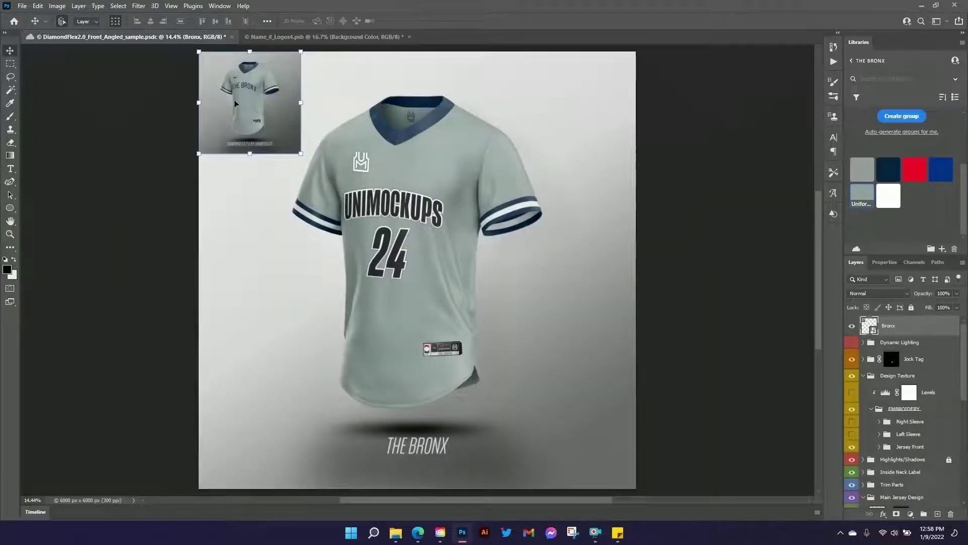
left_click_drag(301, 152, 639, 474)
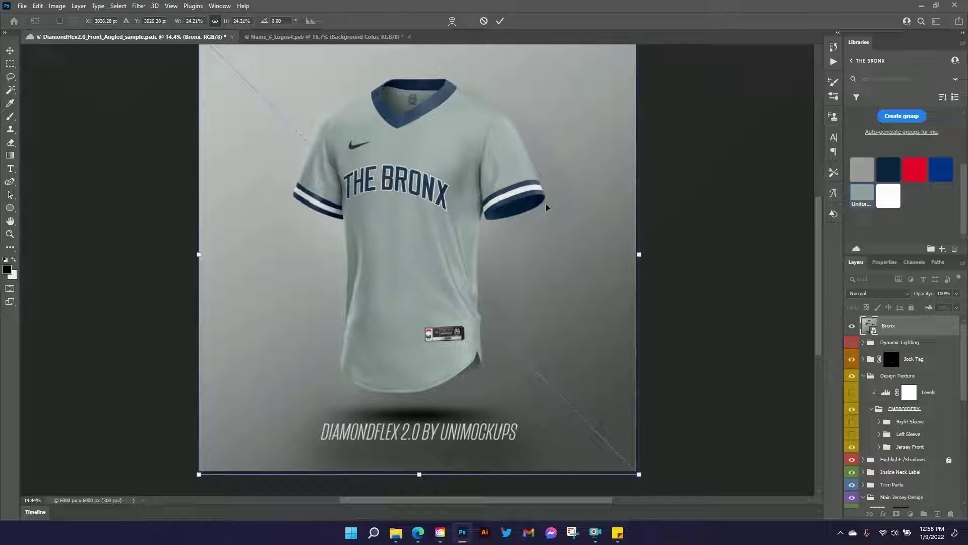
left_click(500, 21)
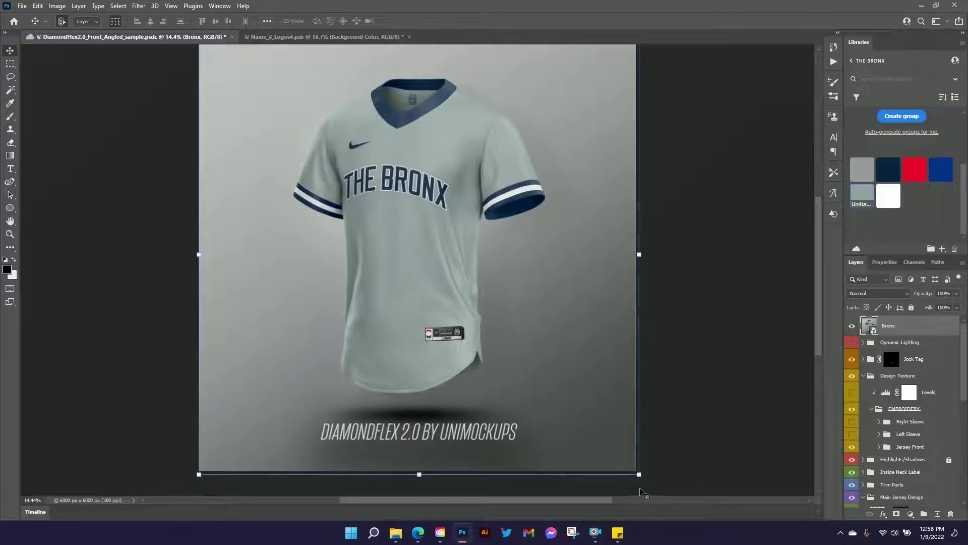
left_click_drag(639, 474, 658, 462)
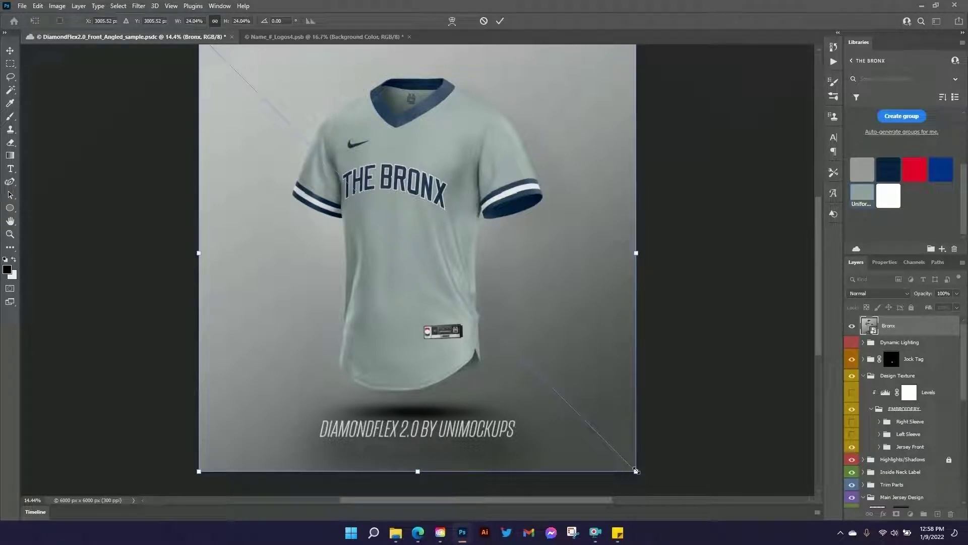
left_click_drag(636, 471, 315, 150)
left_click(500, 21)
left_click(314, 36)
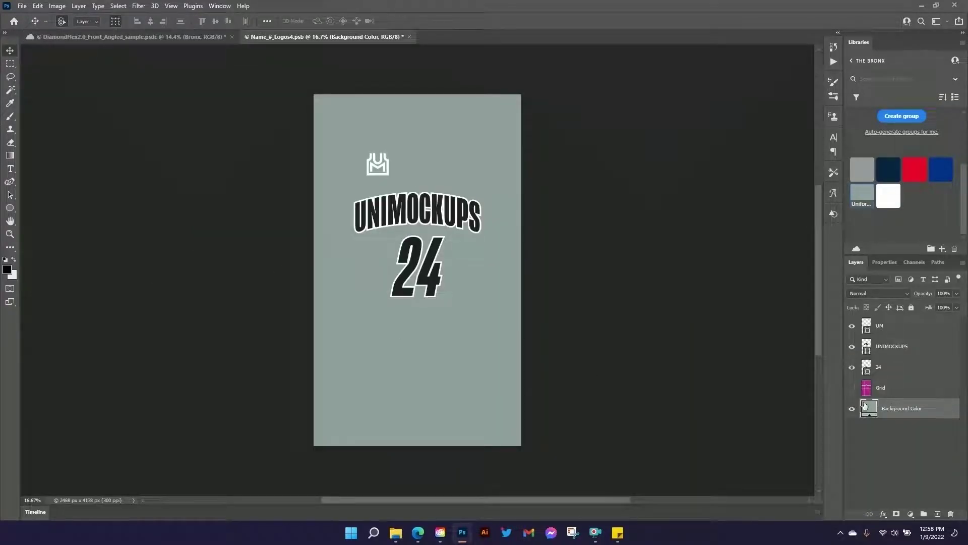
- Create a paragraph text area below the number 24, set its font size to 58 pt, and enter THE BRONX
left_click(11, 170)
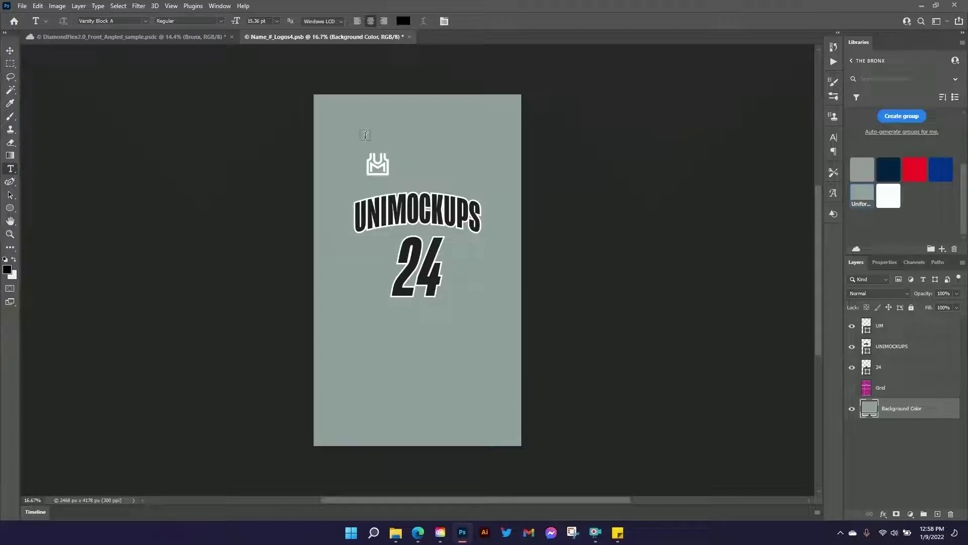
left_click_drag(328, 314, 511, 412)
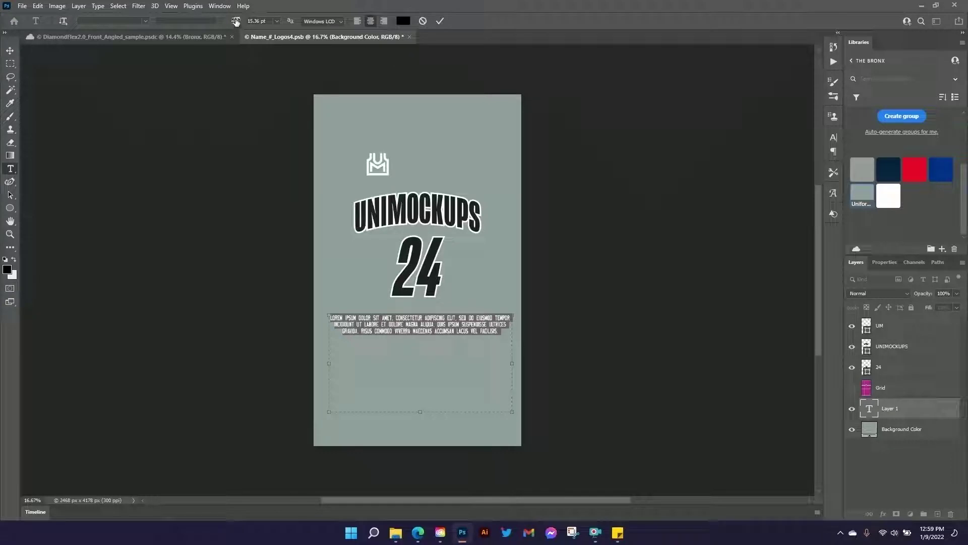
left_click_drag(236, 21, 258, 22)
left_click(258, 21)
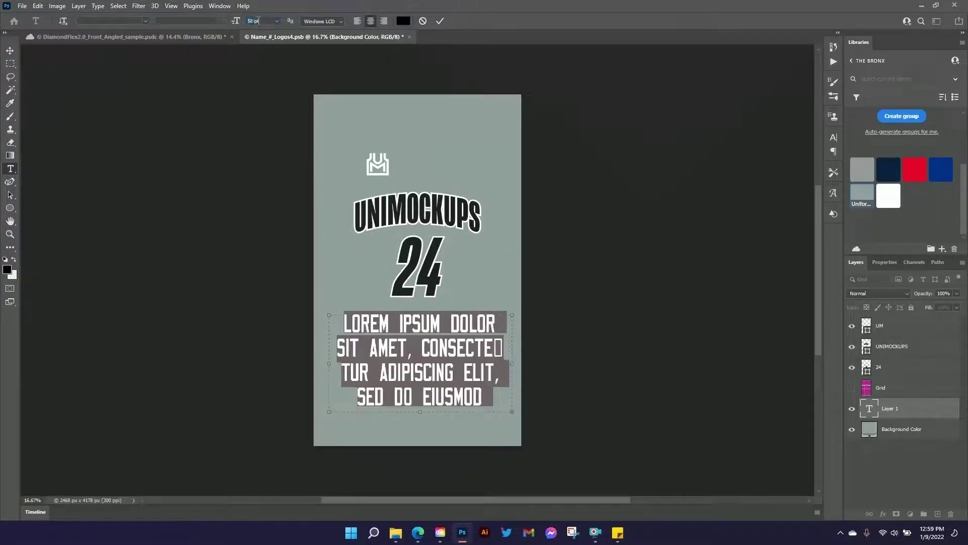
type("THE BRONX")
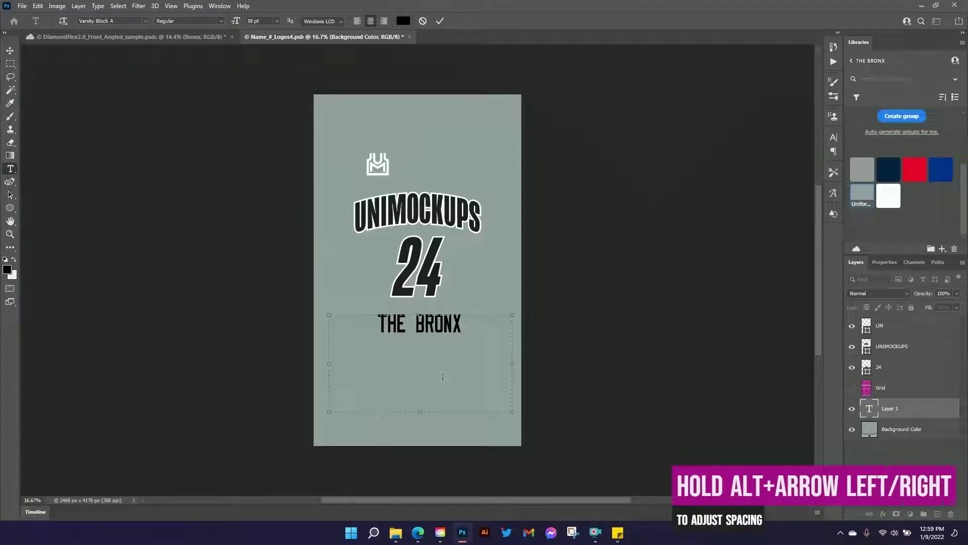
- Tighten the spacing between THE and BRONX in the new text and commit it
key("alt+Left")
key("alt+Left")
key("alt+Left")
key("alt+Left")
key("alt+Left")
key("alt+Left")
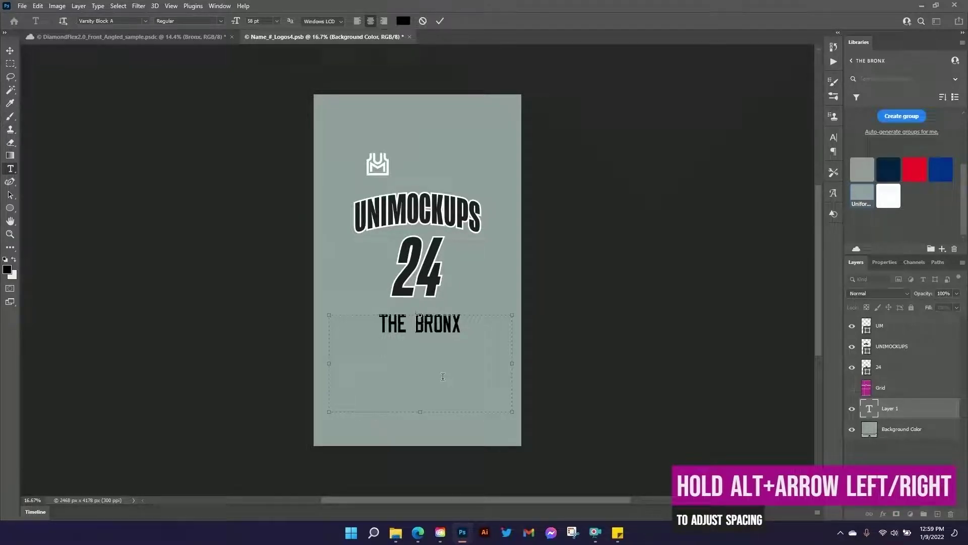
key("alt+Left")
key("alt+Left")
key("alt+Left")
key("alt+Left")
key("alt+Left")
key("alt+Left")
key("alt+Left")
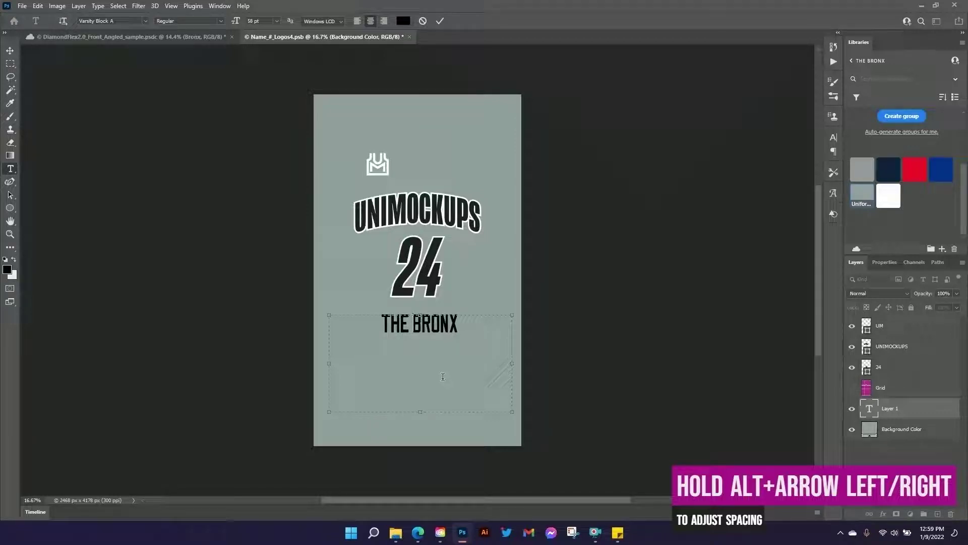
left_click(440, 21)
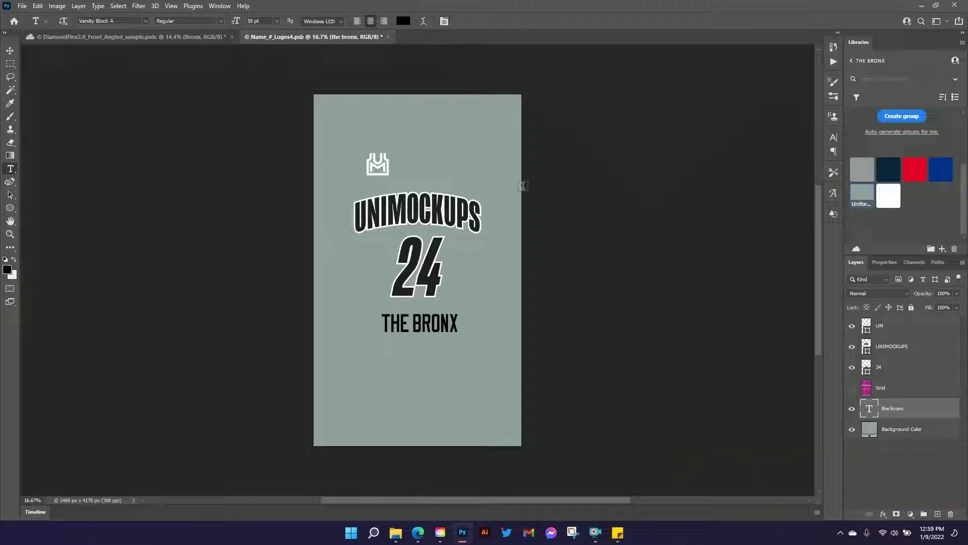
- Convert the THE BRONX text layer to a shape, then enlarge it and place it over the UNIMOCKUPS lettering
right_click(902, 410)
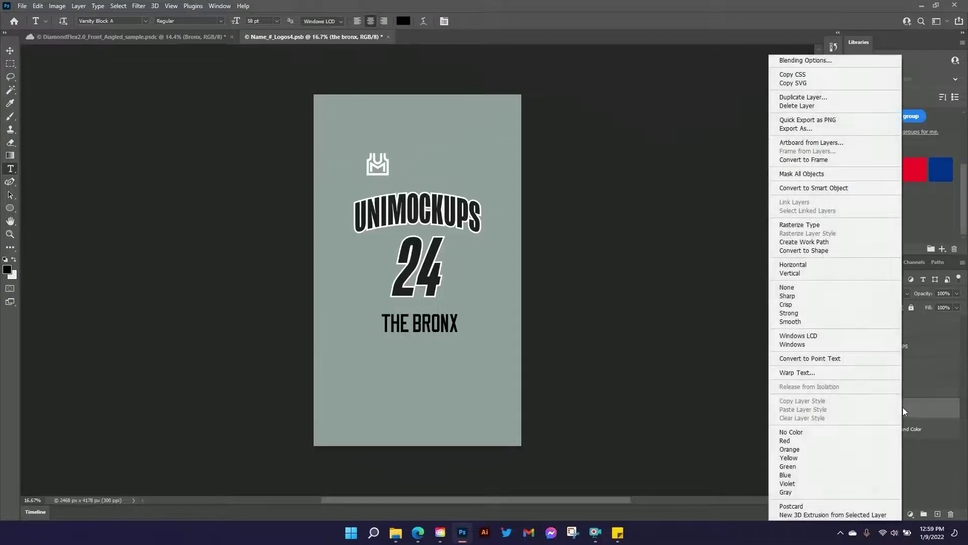
left_click(818, 251)
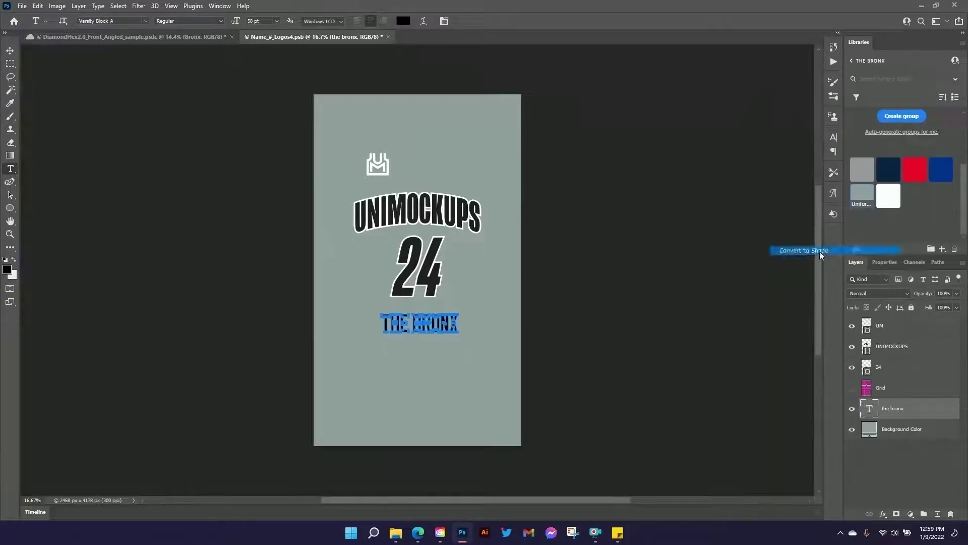
left_click(11, 52)
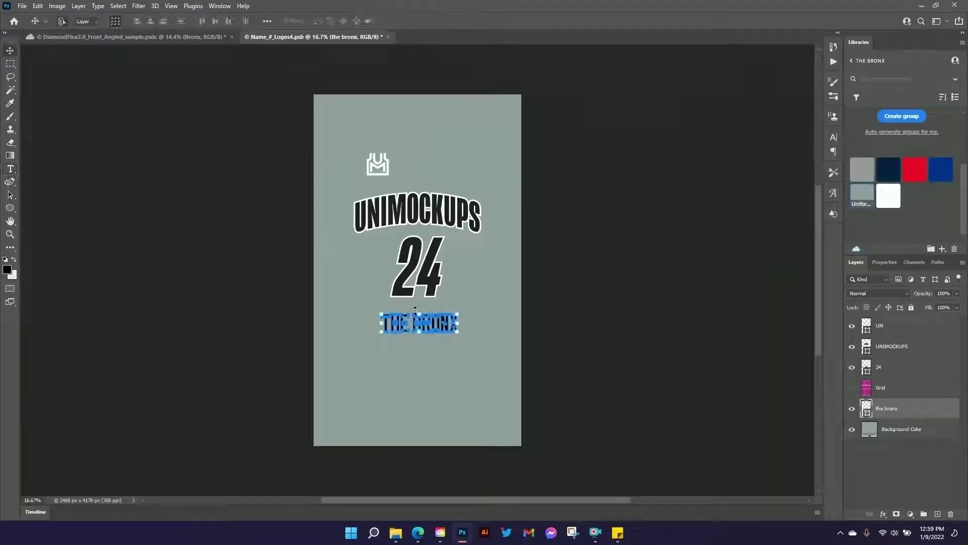
left_click_drag(415, 309, 427, 201)
left_click(493, 21)
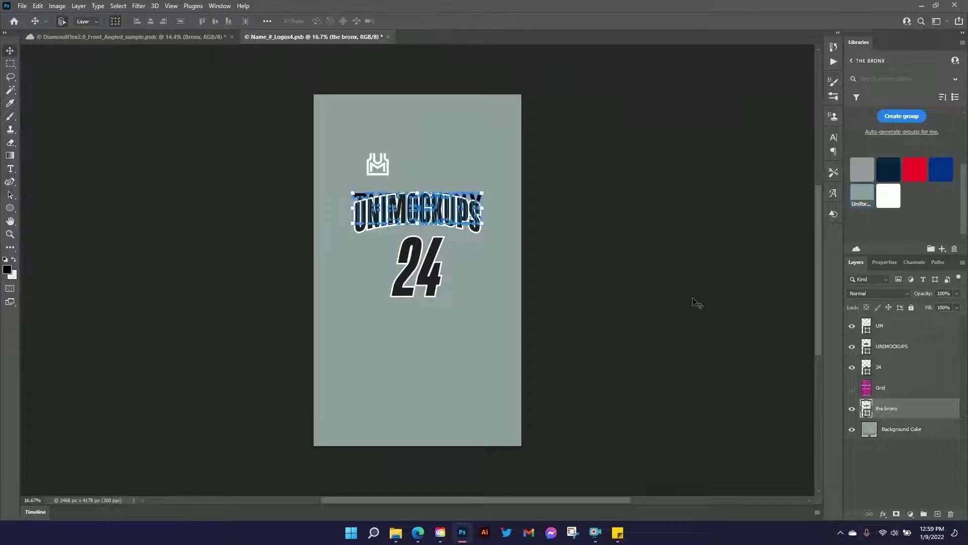
- Hide the UNIMOCKUPS layer and clear the layer selection
left_click(852, 346)
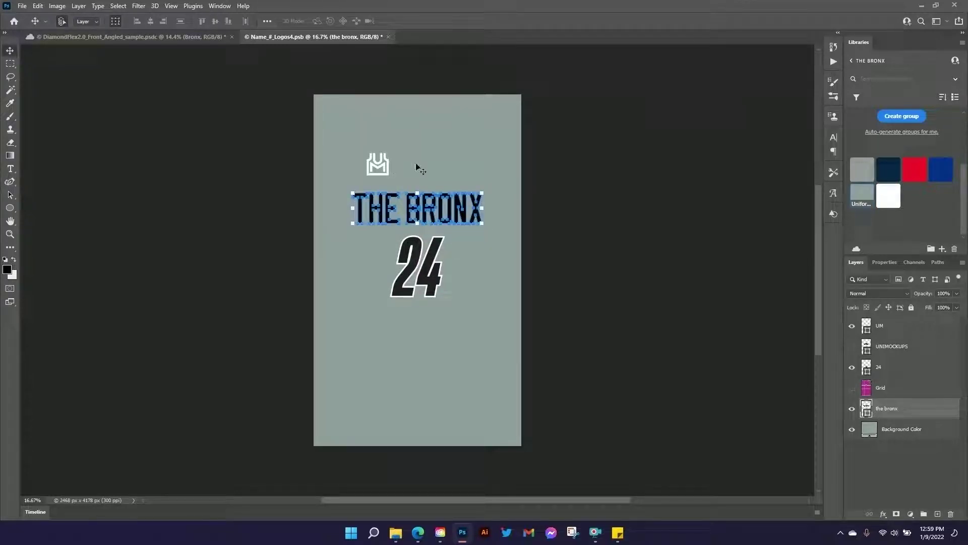
left_click(648, 214)
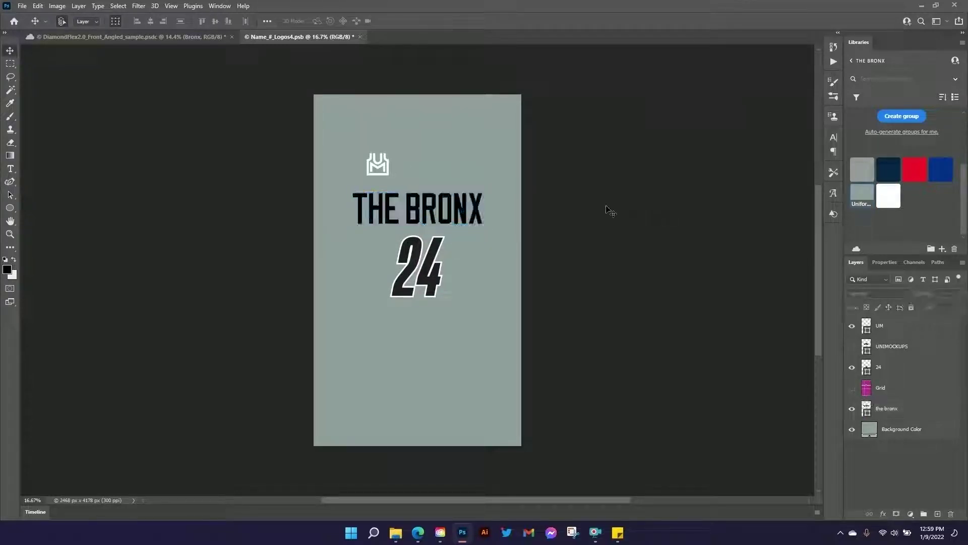
- Warp the THE BRONX shape with the Arch style at a 34.1% bend
left_click(890, 412)
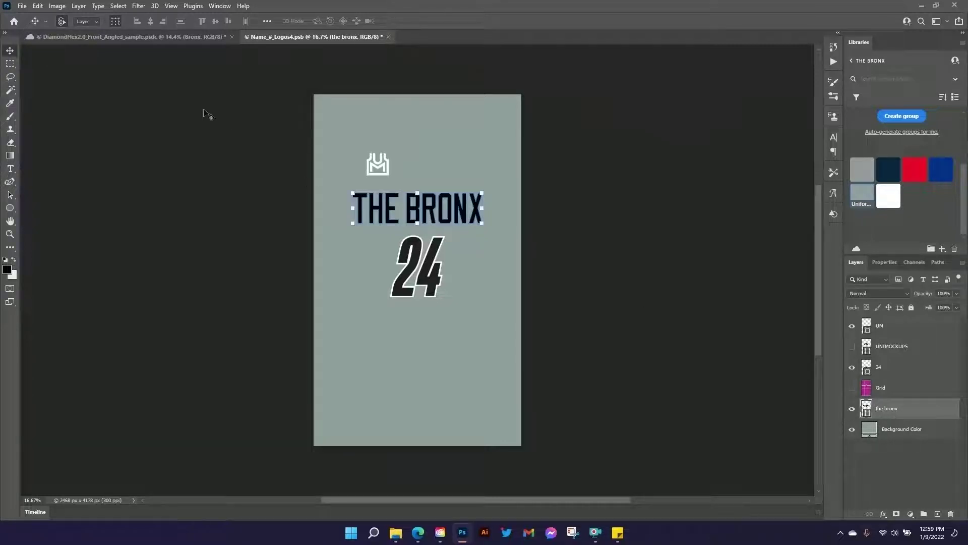
left_click(37, 6)
mouse_move(101, 236)
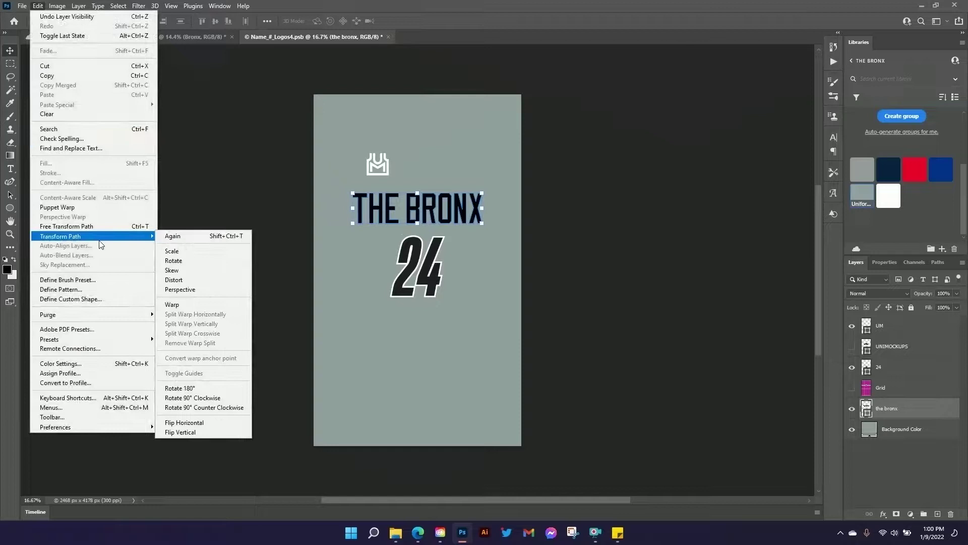
left_click(222, 304)
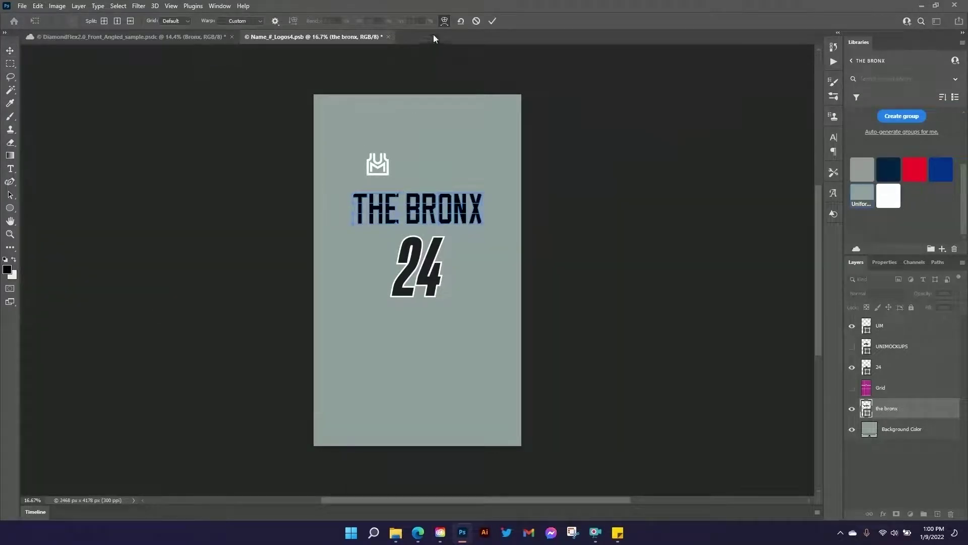
left_click(259, 22)
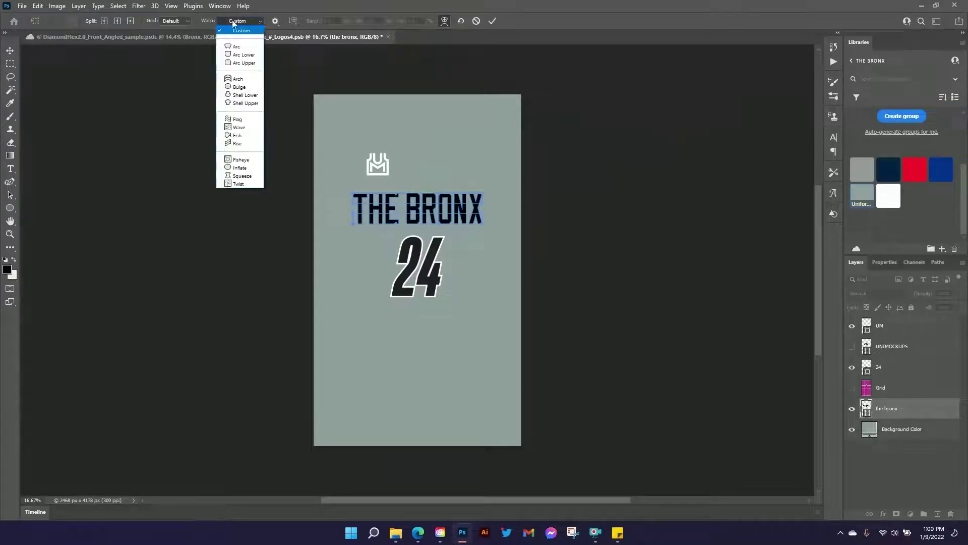
left_click(239, 80)
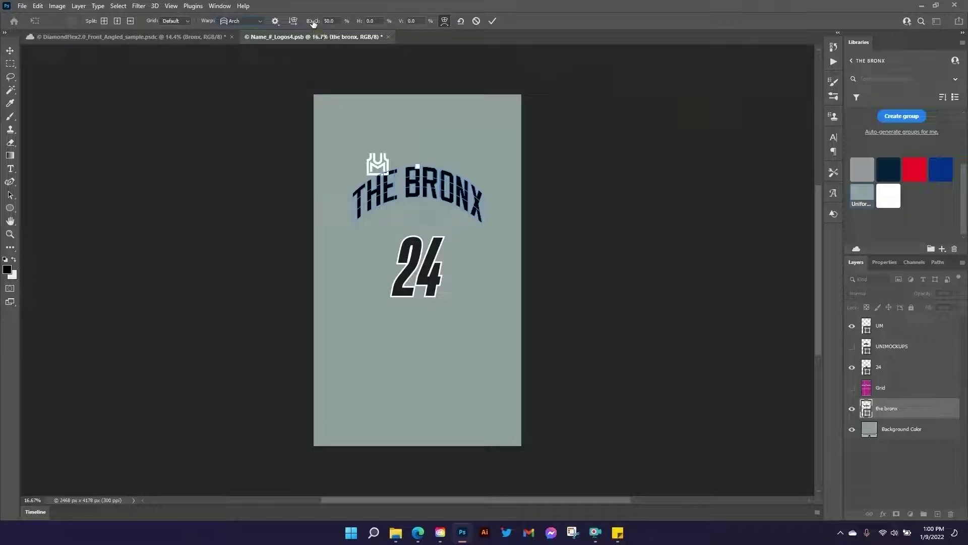
left_click_drag(312, 23, 232, 27)
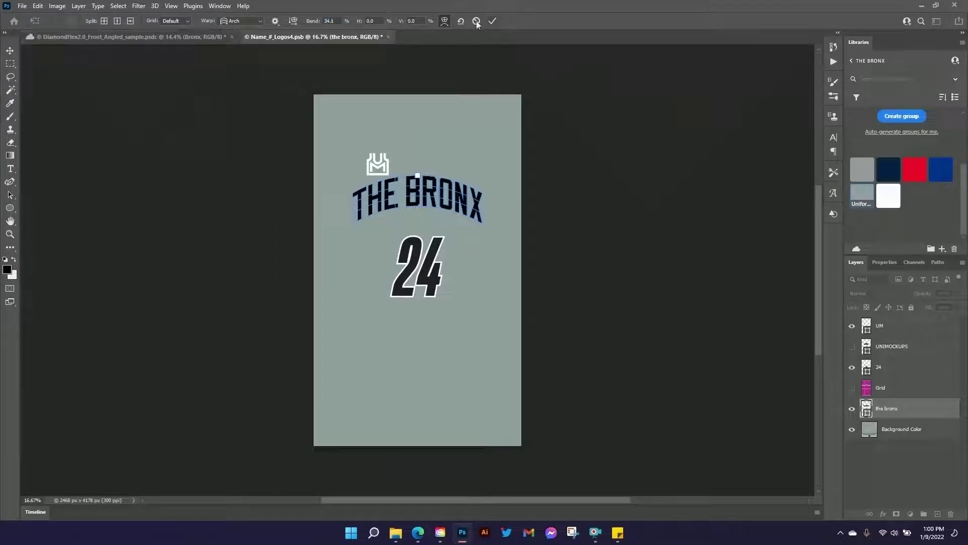
left_click(493, 21)
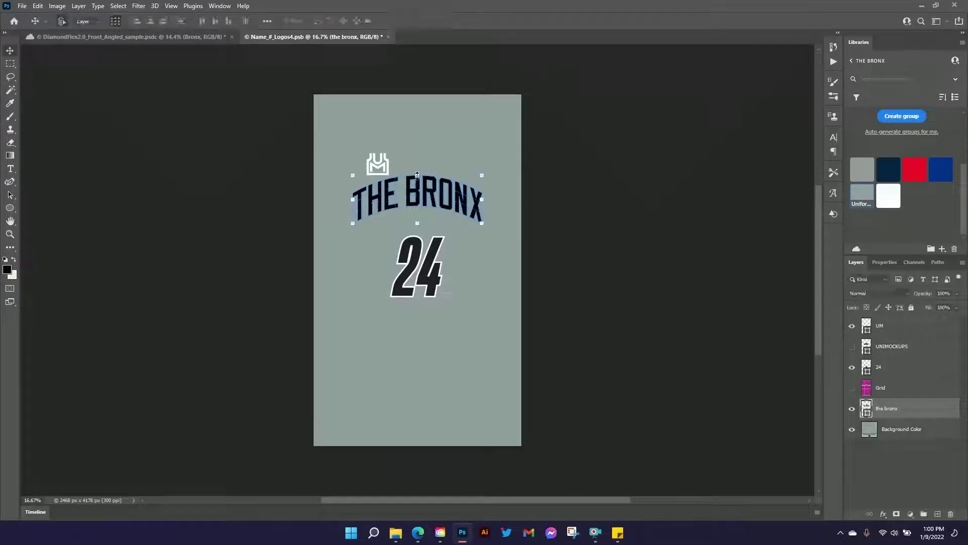
- Move the arched THE BRONX lettering down about 158 px so it sits just above the number 24
key("ctrl+t")
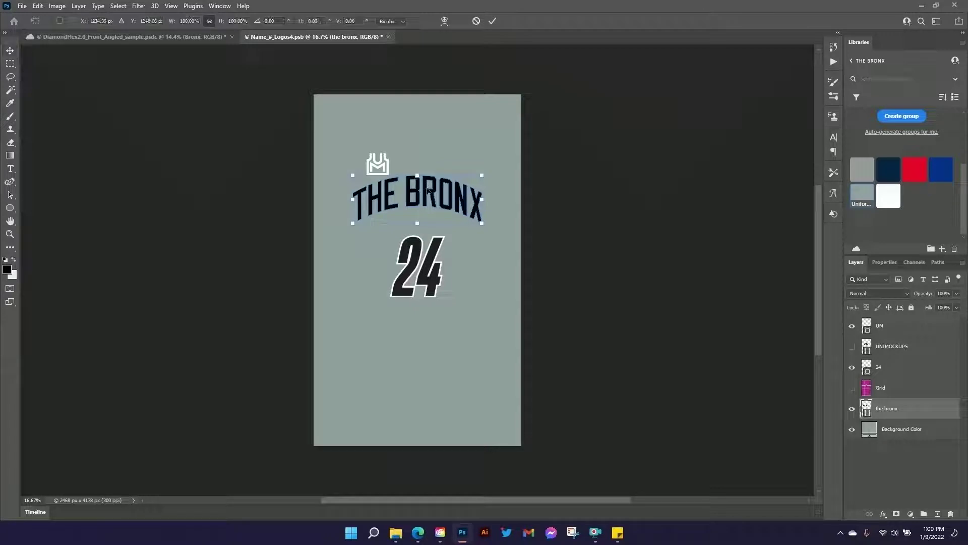
left_click_drag(426, 192, 427, 201)
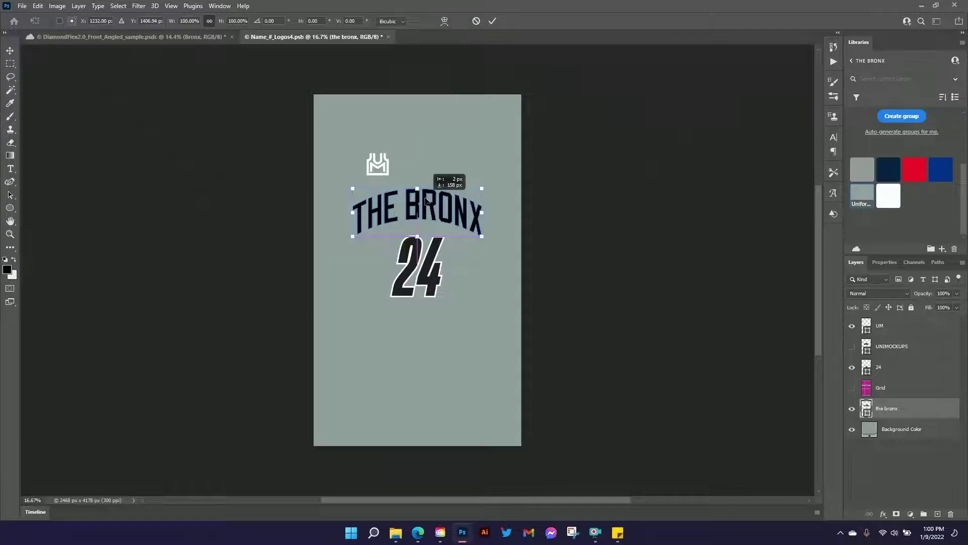
left_click_drag(426, 201, 428, 200)
left_click(492, 21)
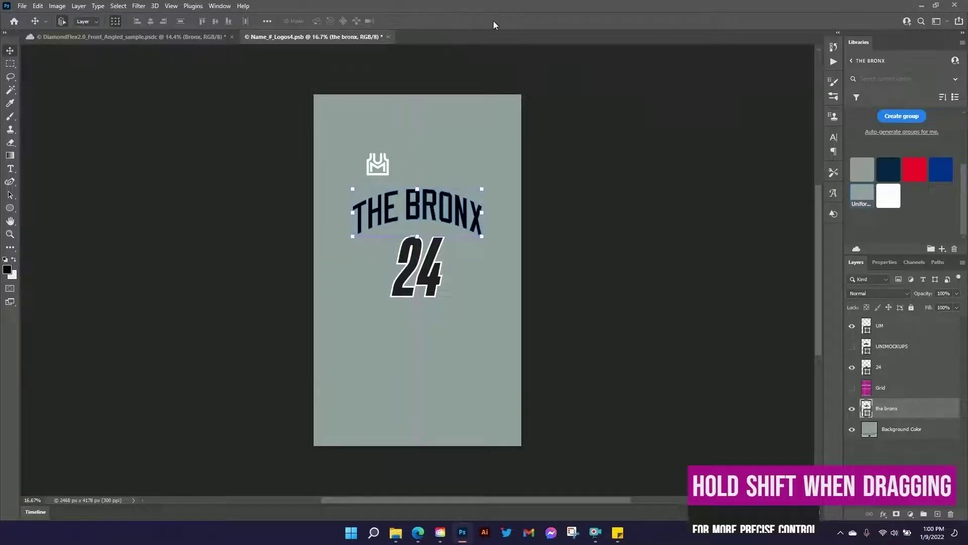
- Scale the Bronx reference image in the mockup to about 5.84% and return to the smart object
left_click(113, 37)
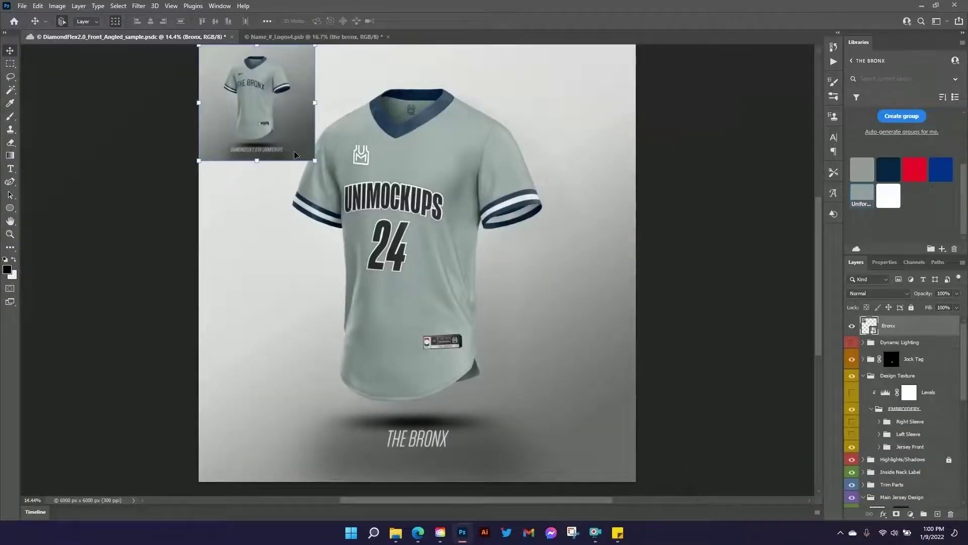
mouse_move(315, 164)
left_mouse_down()
mouse_move(387, 276)
mouse_move(564, 424)
mouse_move(615, 490)
mouse_move(323, 155)
mouse_move(305, 151)
left_mouse_up()
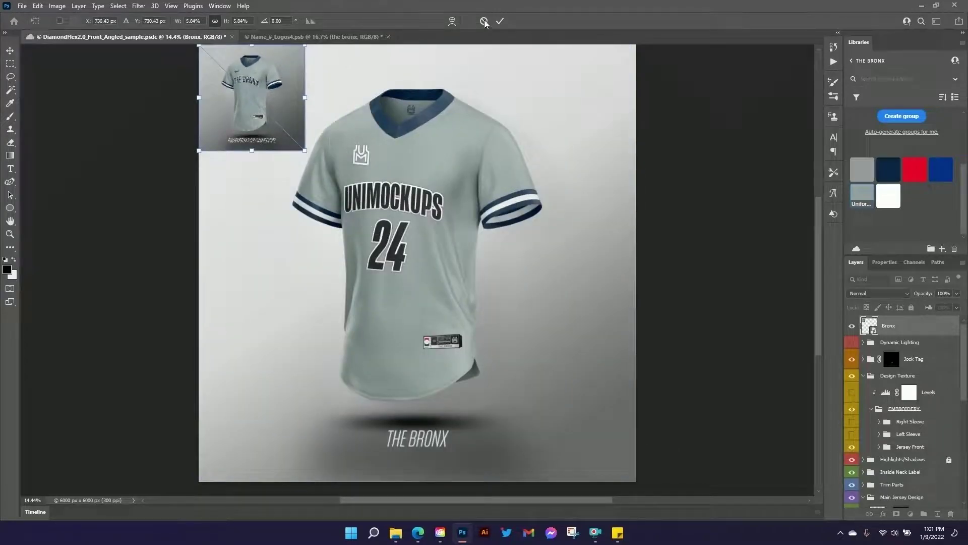
left_click(500, 21)
left_click(332, 38)
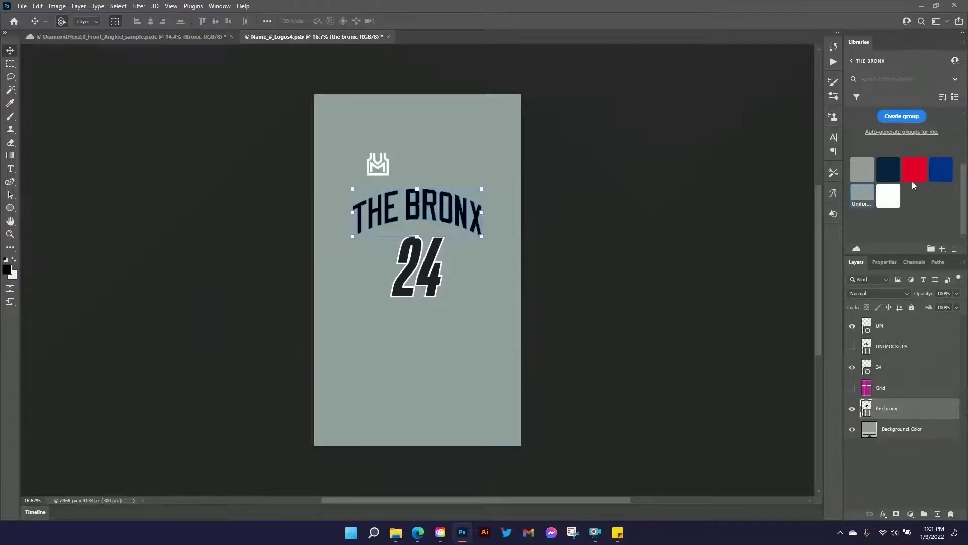
- Fill the arched THE BRONX lettering with the Navy library color and align its stroke to the outside
left_click(882, 170)
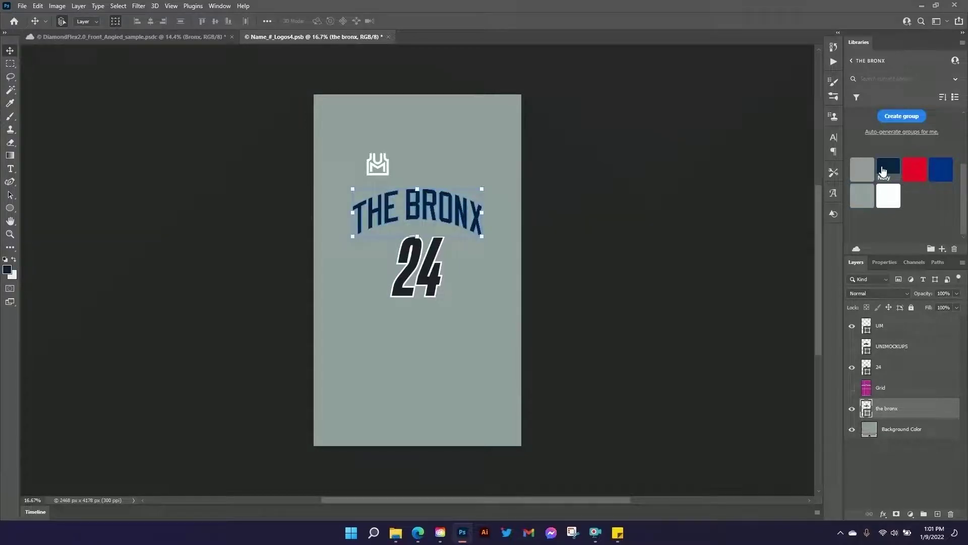
left_click(9, 195)
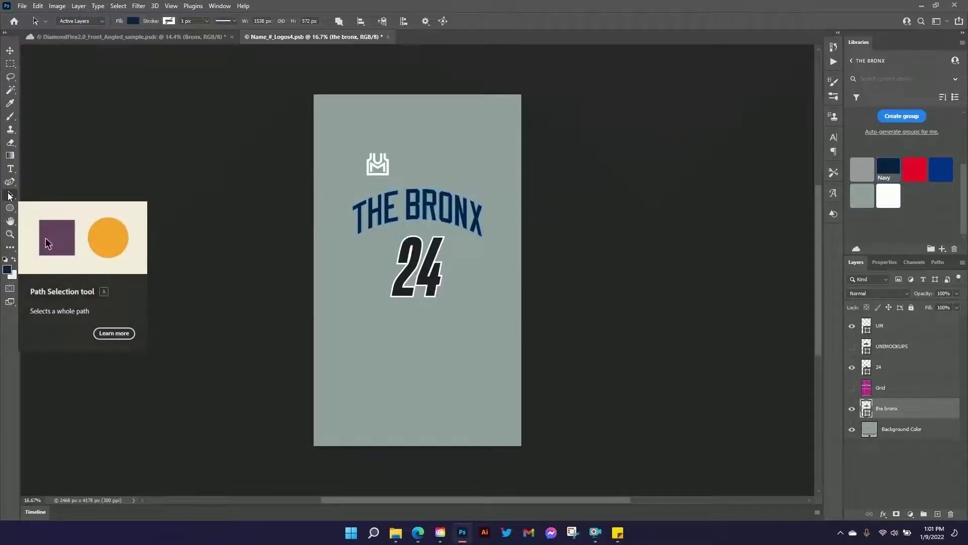
left_click(234, 22)
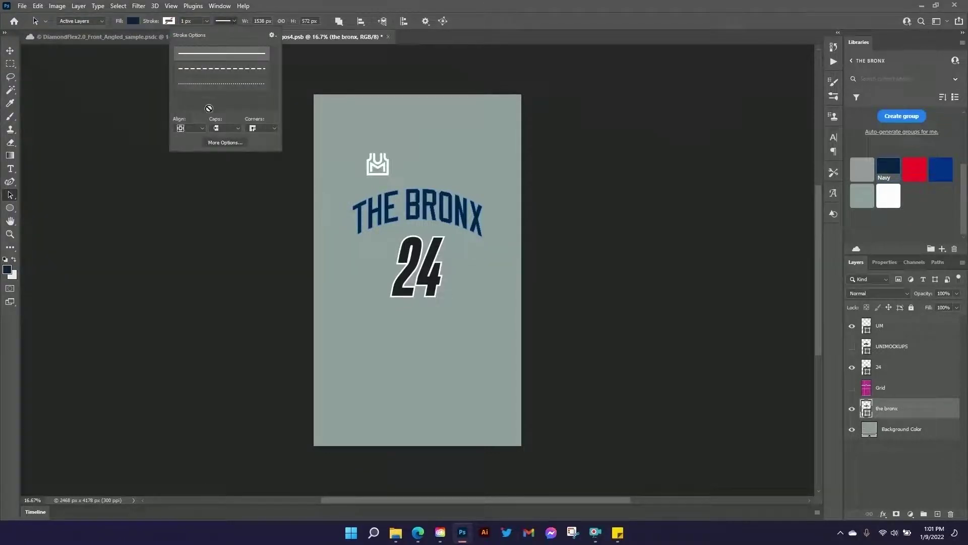
left_click(202, 129)
left_click(191, 153)
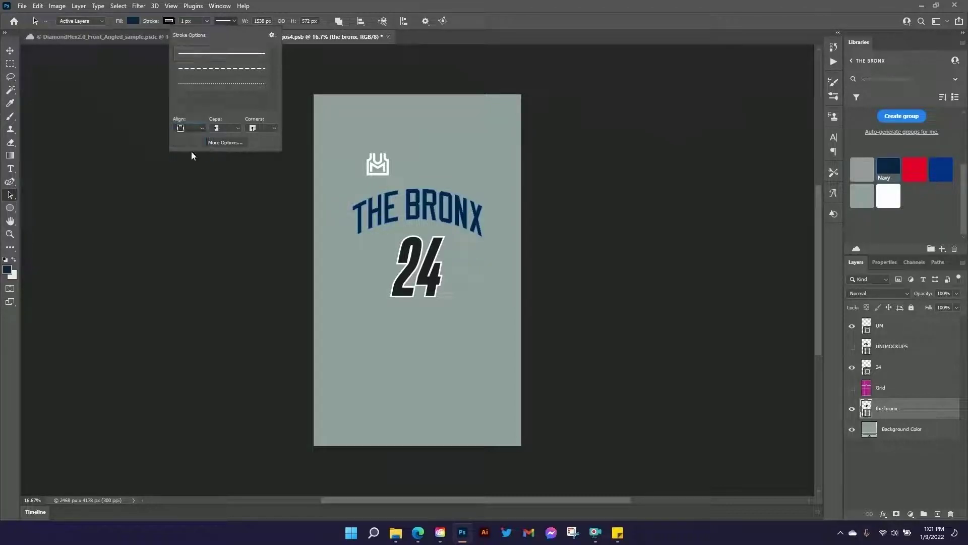
- Give THE BRONX lettering a 12 px stroke in color EAEAEA and deselect the layer
left_click(169, 21)
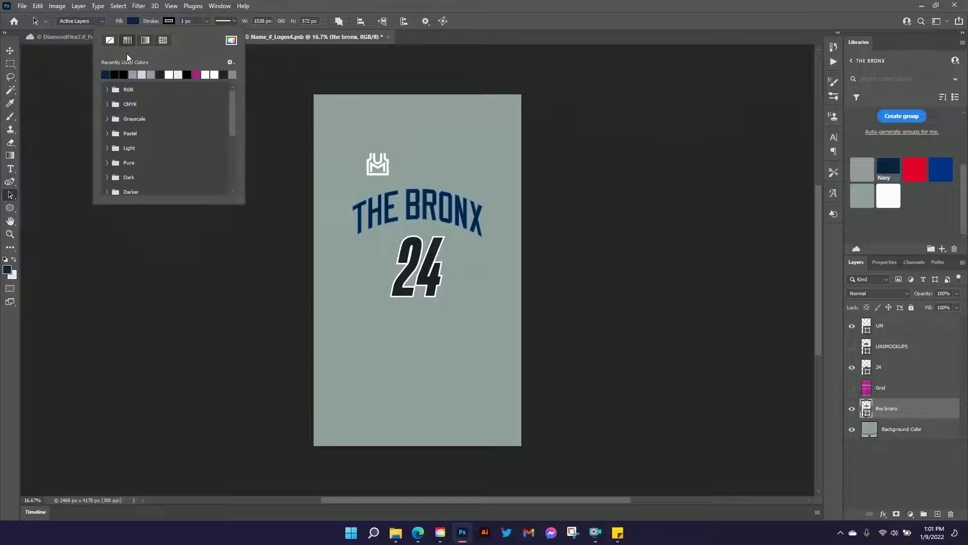
left_click(169, 74)
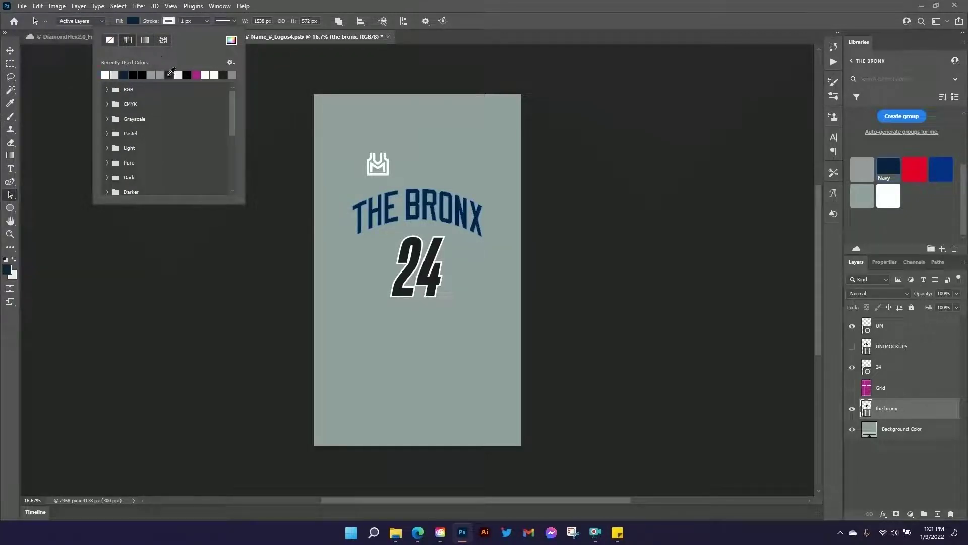
left_click(231, 39)
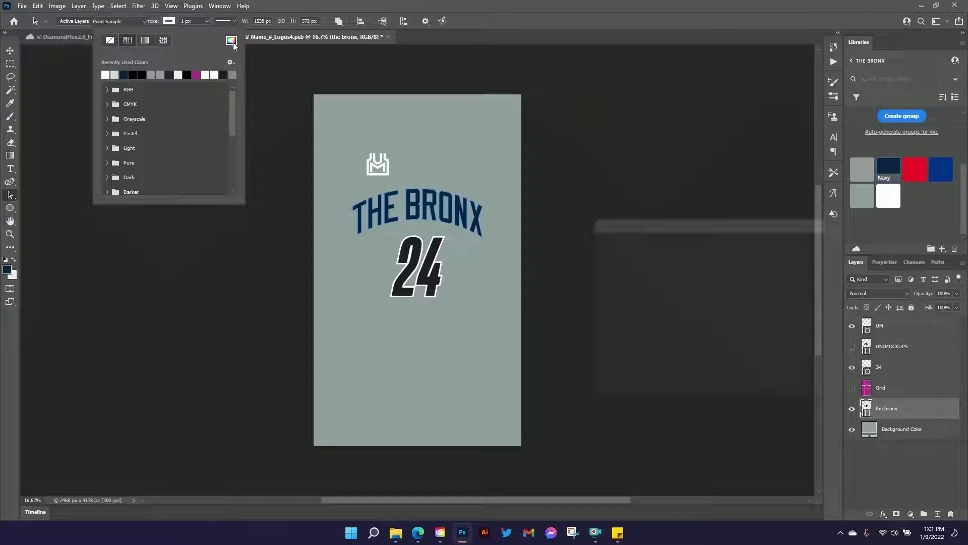
type("EAEAEA")
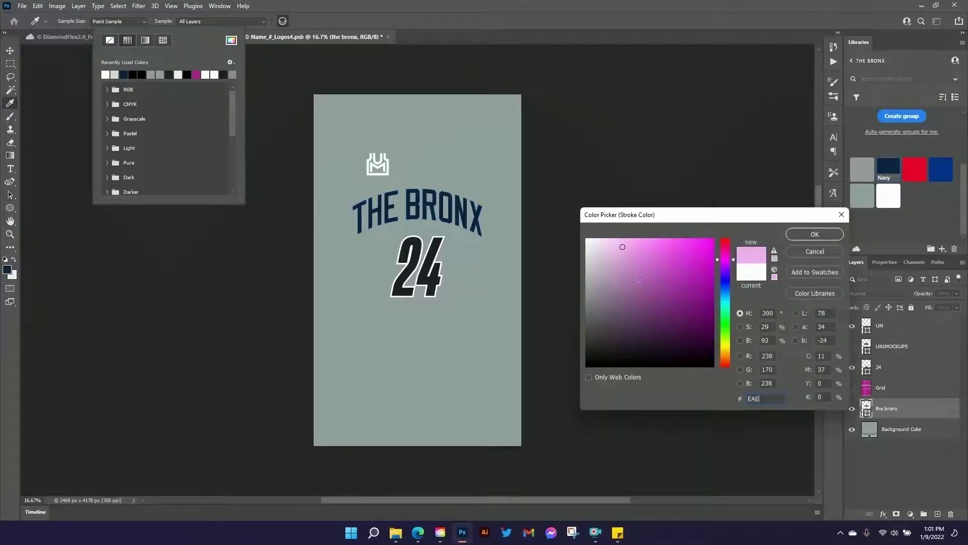
left_click(802, 234)
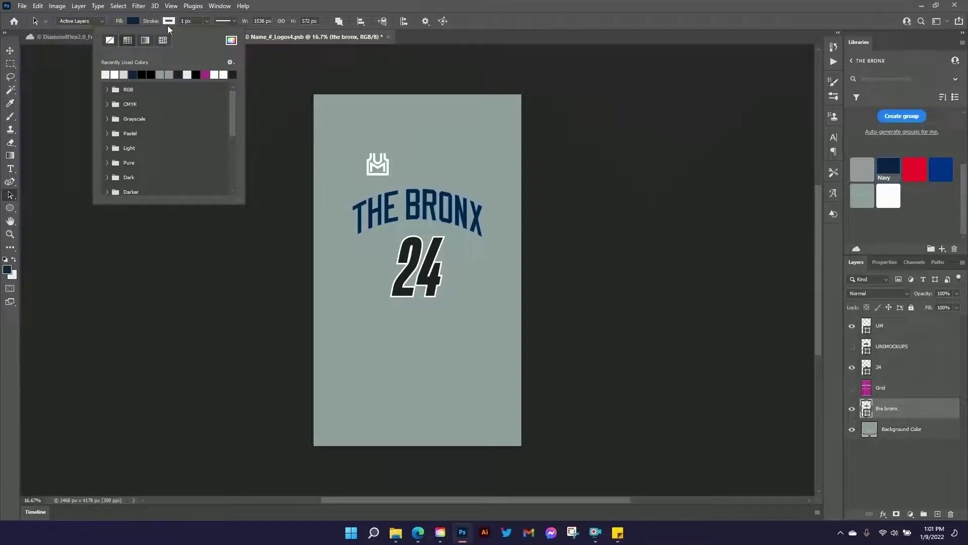
left_click(185, 21)
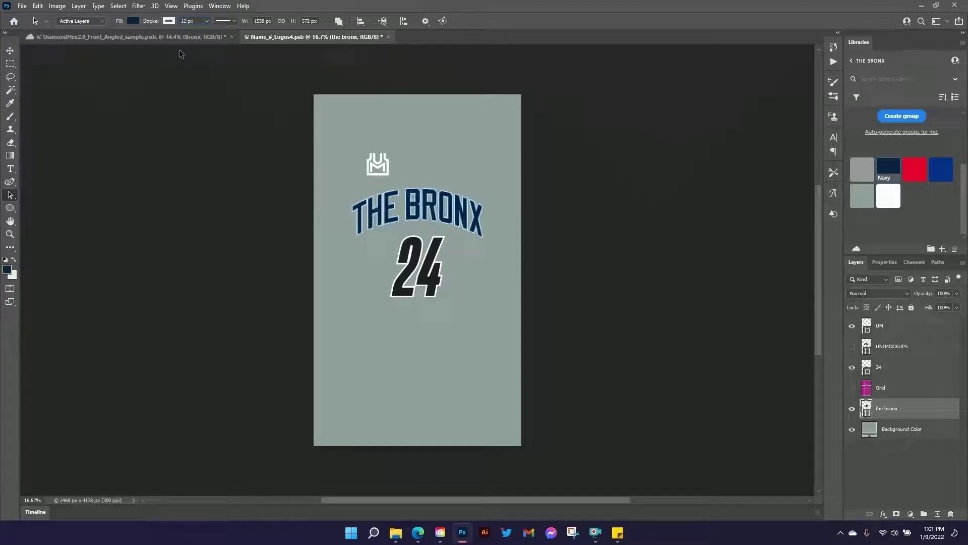
left_click(8, 54)
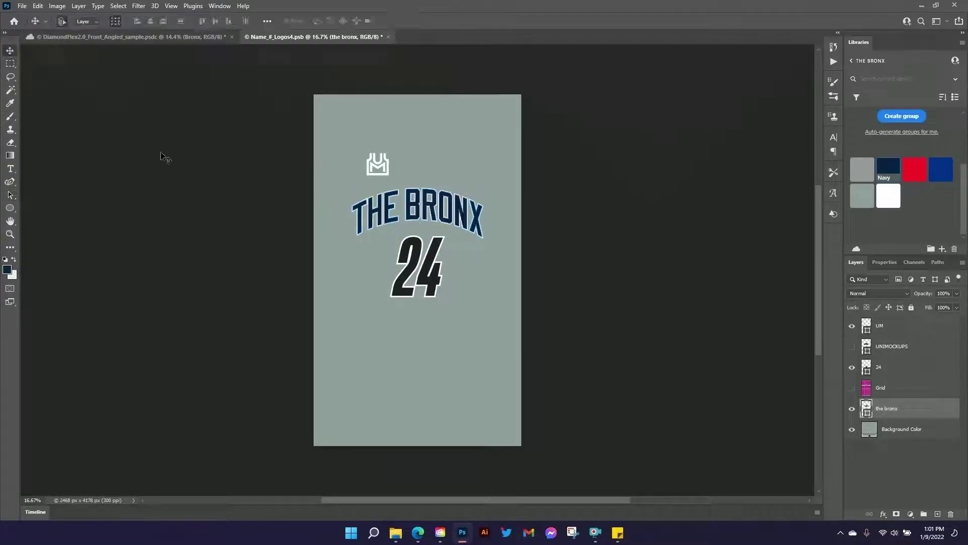
left_click(164, 157)
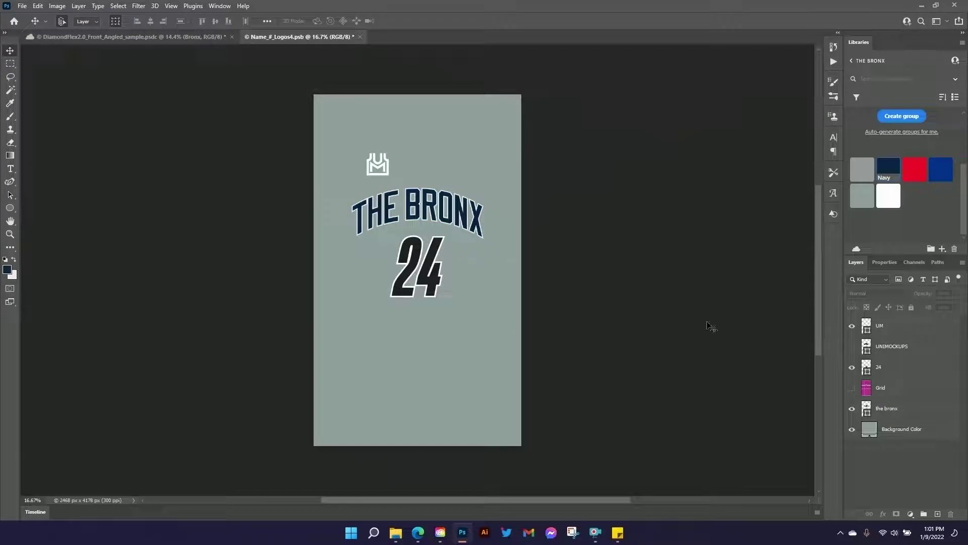
- Hide the 24 layer and paste the copied Nike swoosh image above the UM layer
left_click(852, 367)
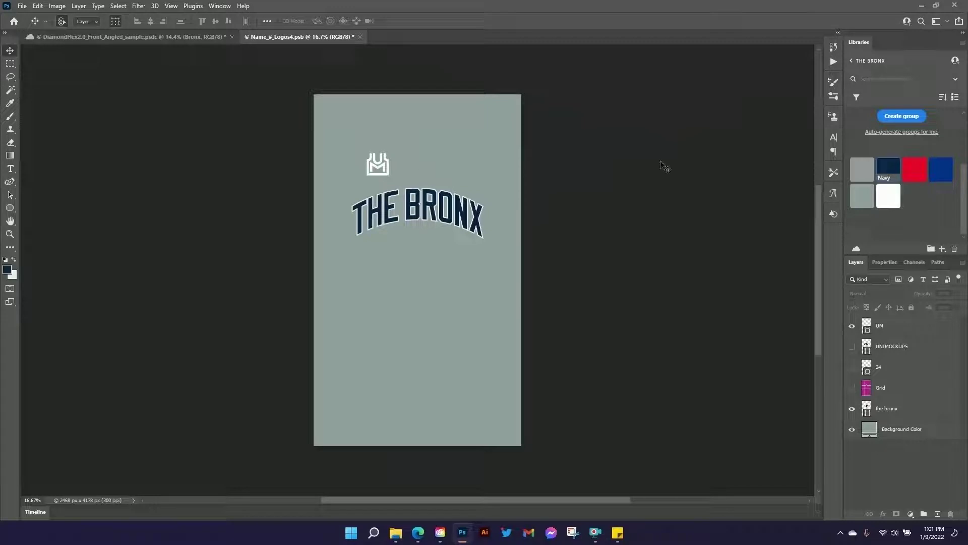
key("alt+Tab")
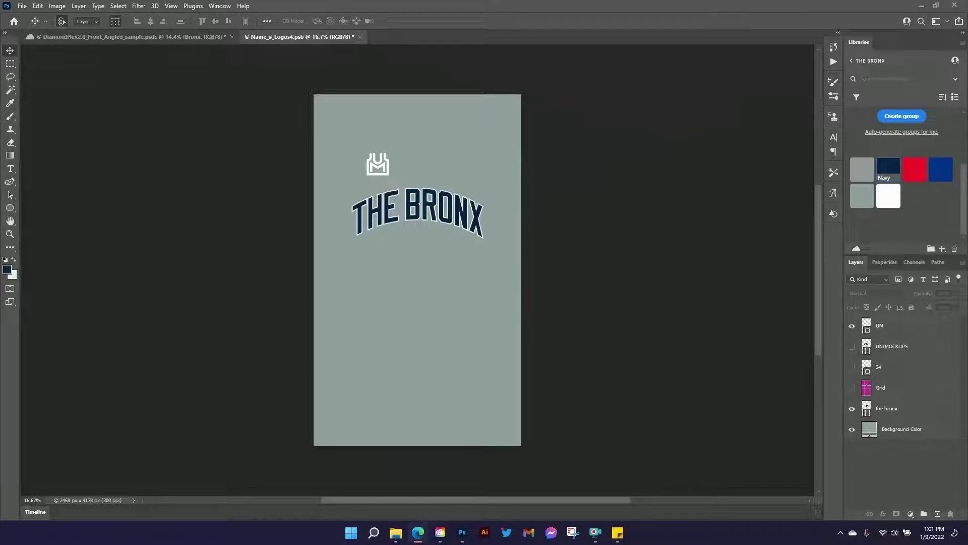
left_click(897, 327)
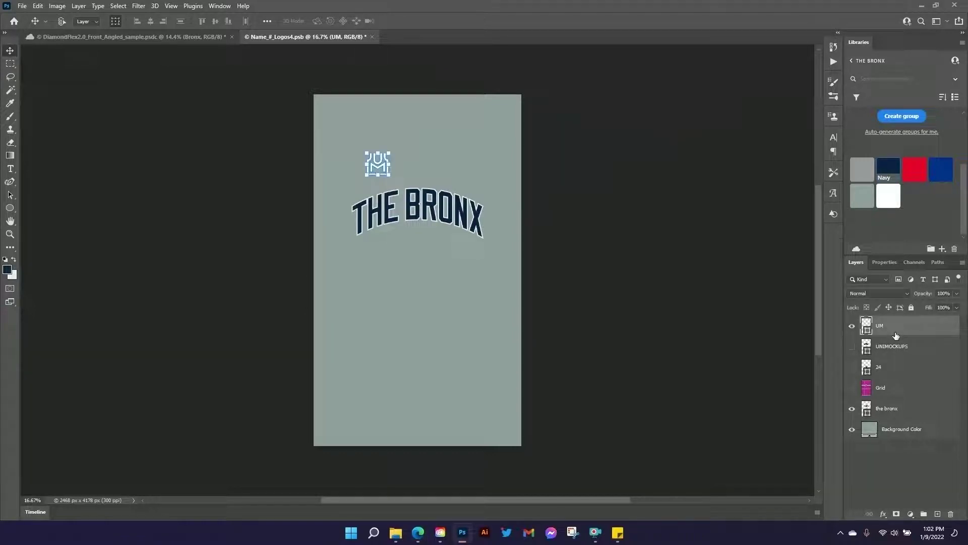
key("ctrl+v")
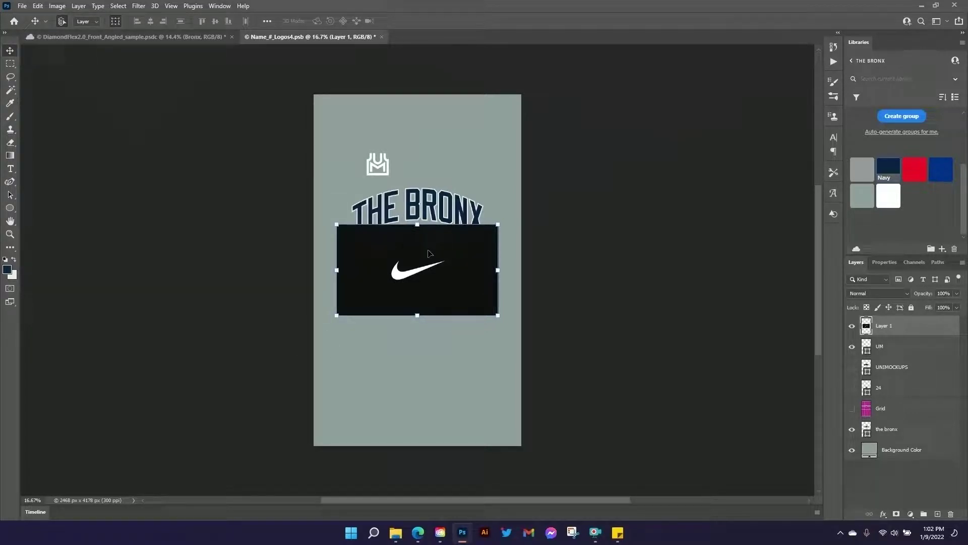
- Isolate the white swoosh from its black background with a Magic Wand selection and a layer mask
left_click(10, 90)
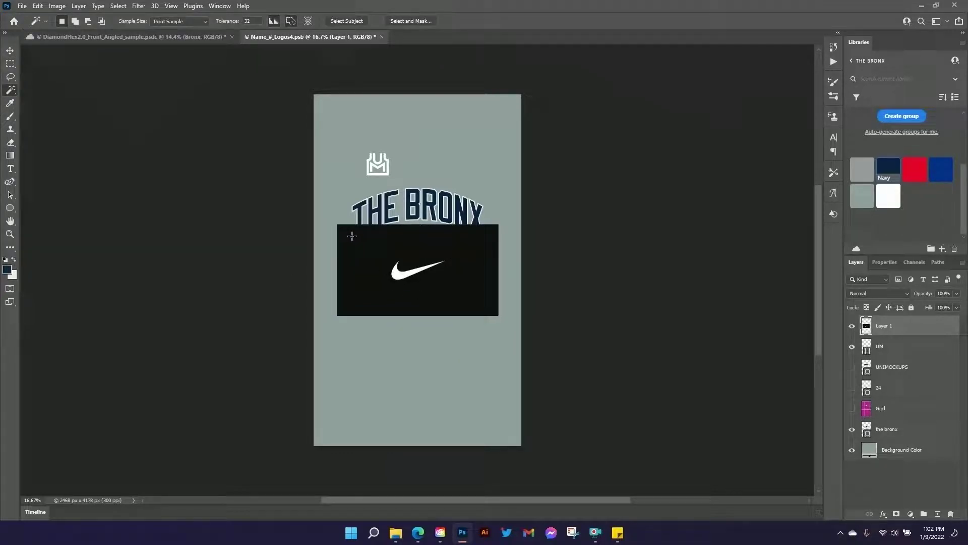
left_click(401, 275)
left_click(897, 514)
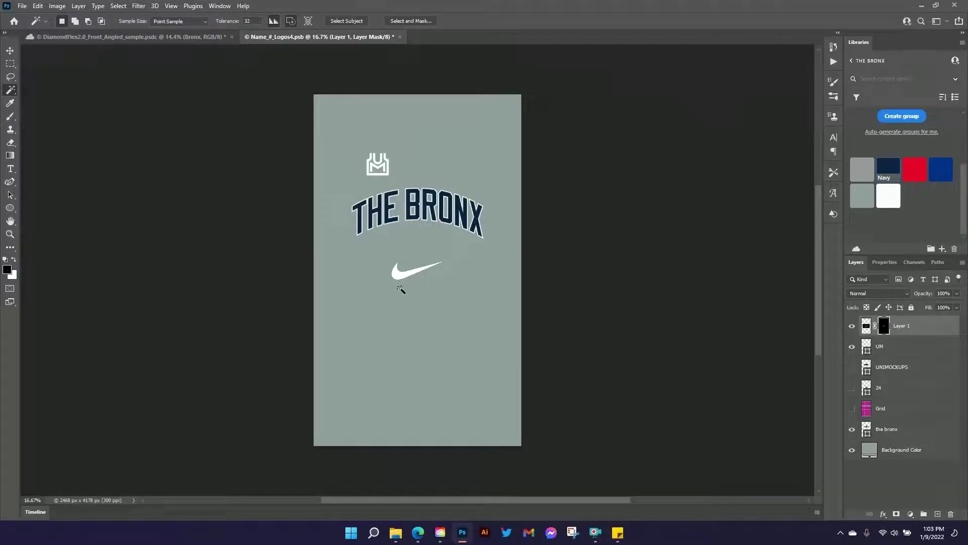
- Set the foreground color to eaeaea and apply it to the swoosh layer as a Color Overlay
left_click(8, 271)
type("eaeaea")
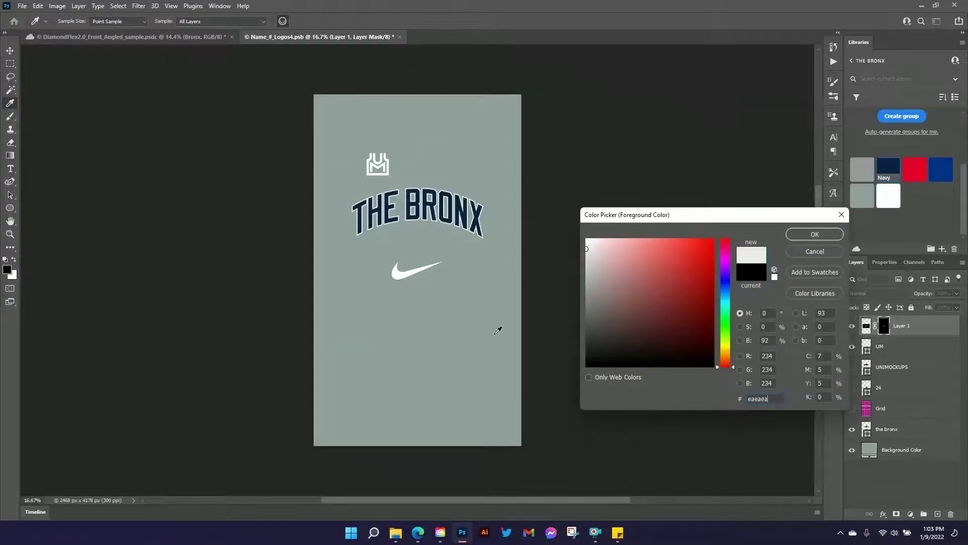
left_click(803, 237)
key("w")
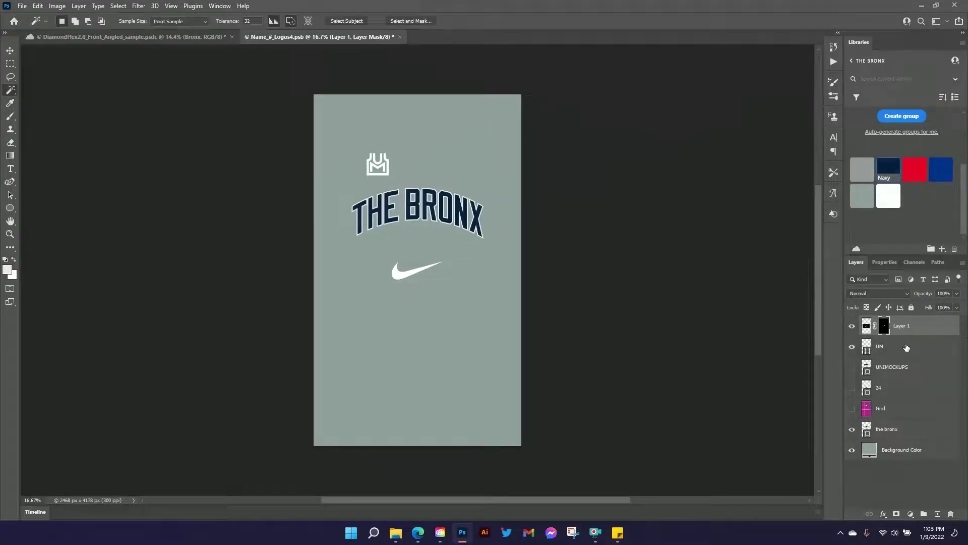
left_click(882, 514)
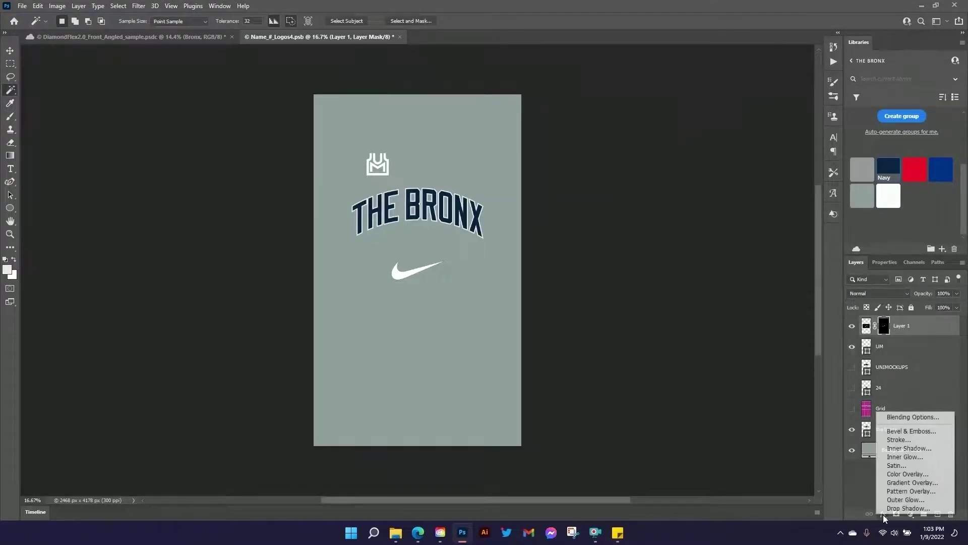
left_click(907, 474)
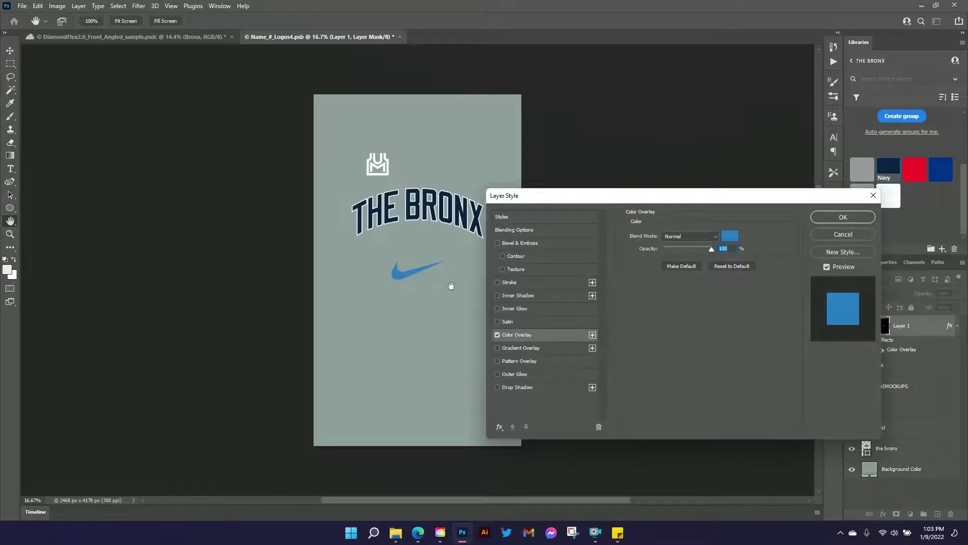
left_click(732, 239)
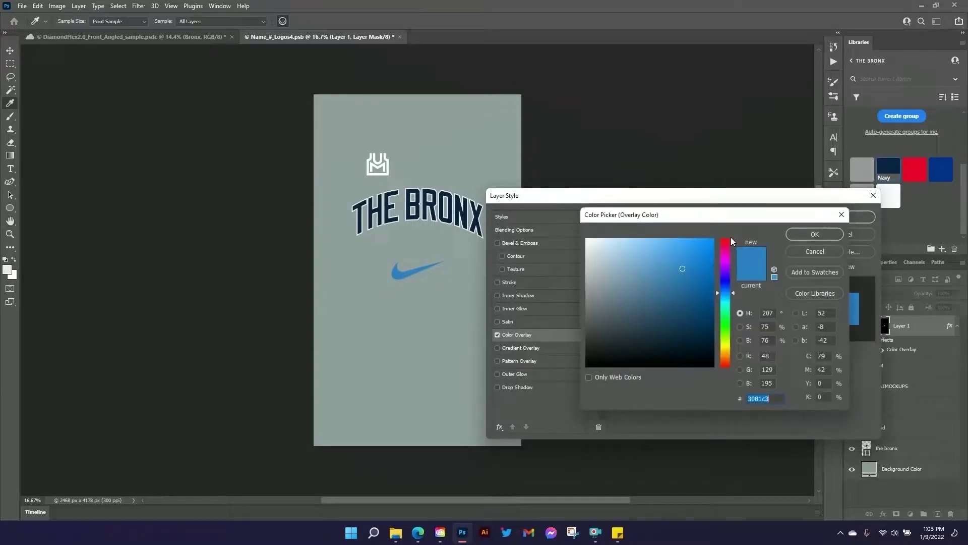
left_click(10, 265)
left_click(789, 235)
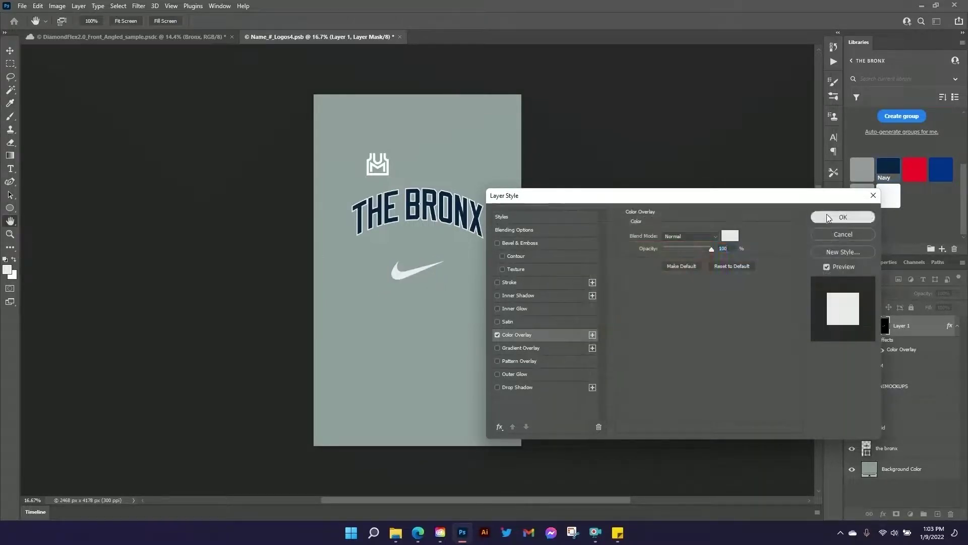
left_click(826, 217)
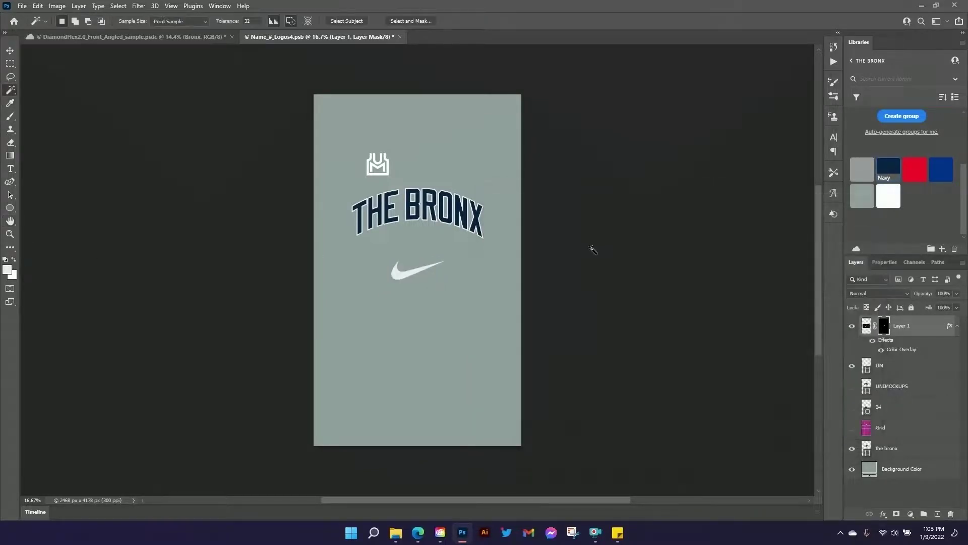
- Move the swoosh over the UM logo above THE BRONX lettering and scale it down to about the logo's width
left_click(10, 50)
left_click_drag(408, 278, 374, 174)
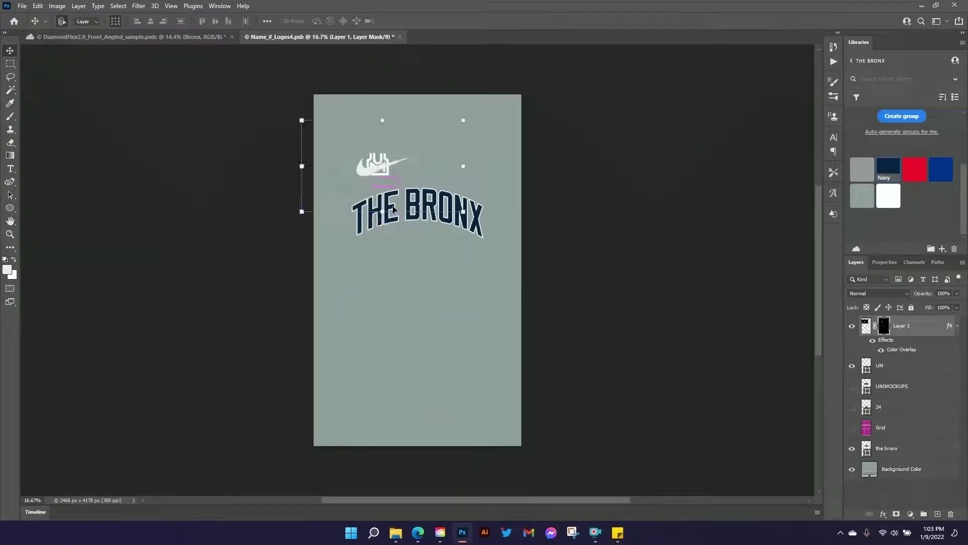
left_click_drag(382, 211, 377, 168)
left_click(492, 20)
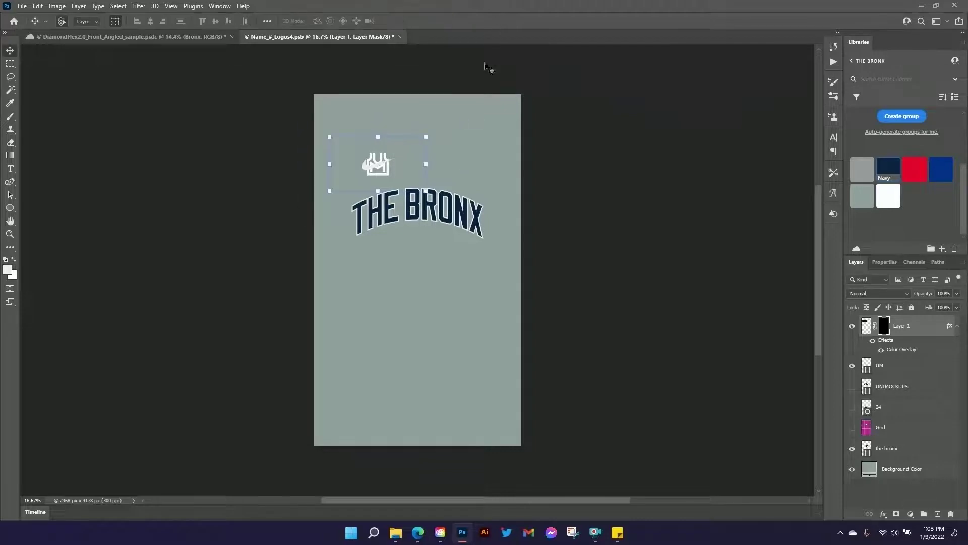
- Save the smart object with the UM and Background Color layers hidden, and check the result in the jersey mockup
left_click(851, 368)
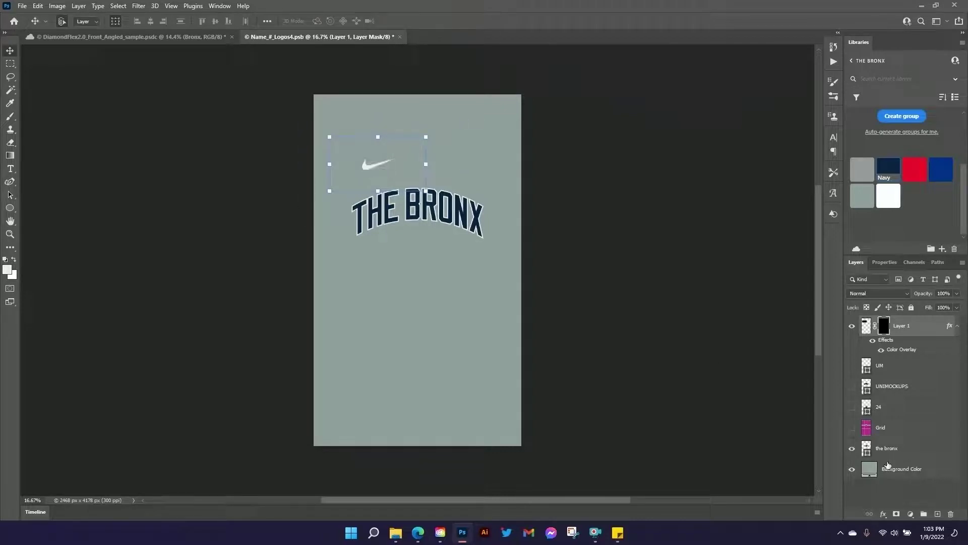
left_click(852, 469)
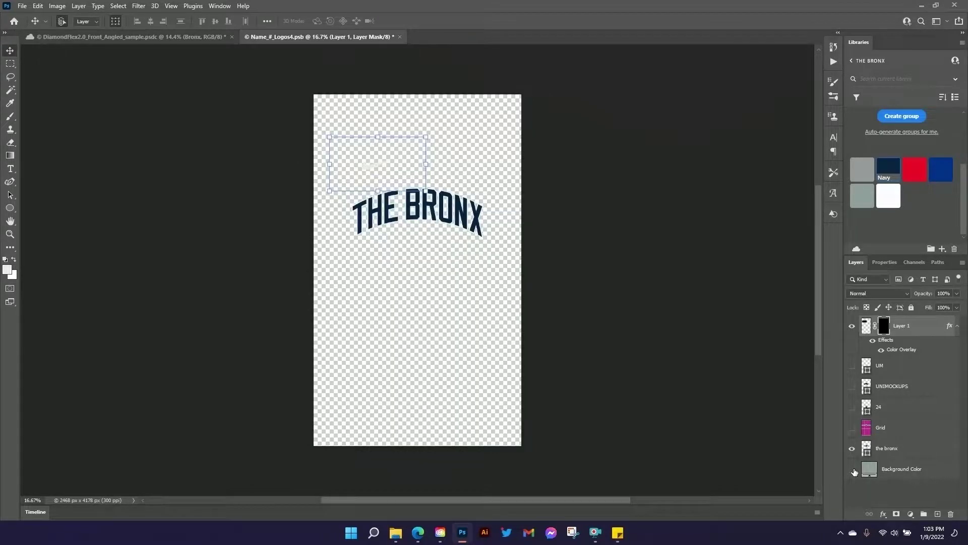
key("ctrl+s")
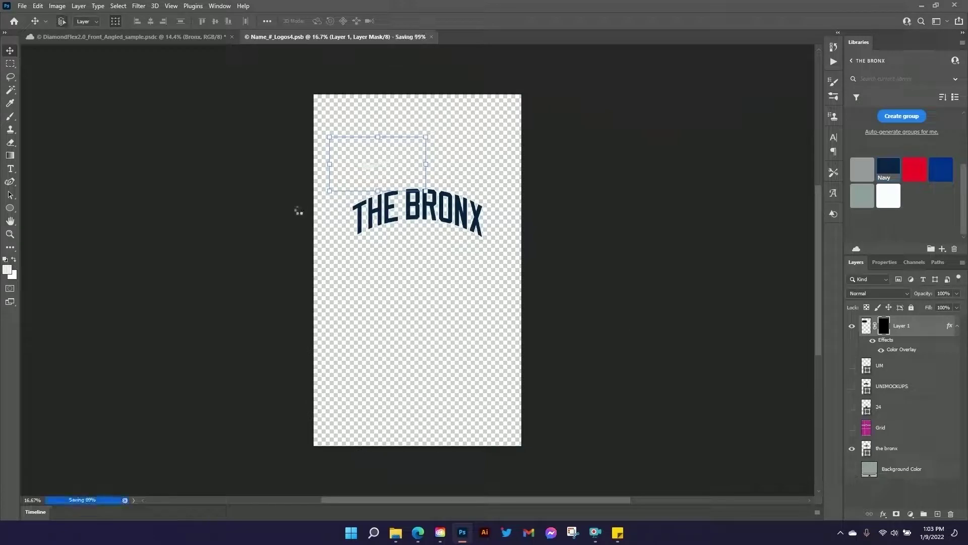
left_click(147, 39)
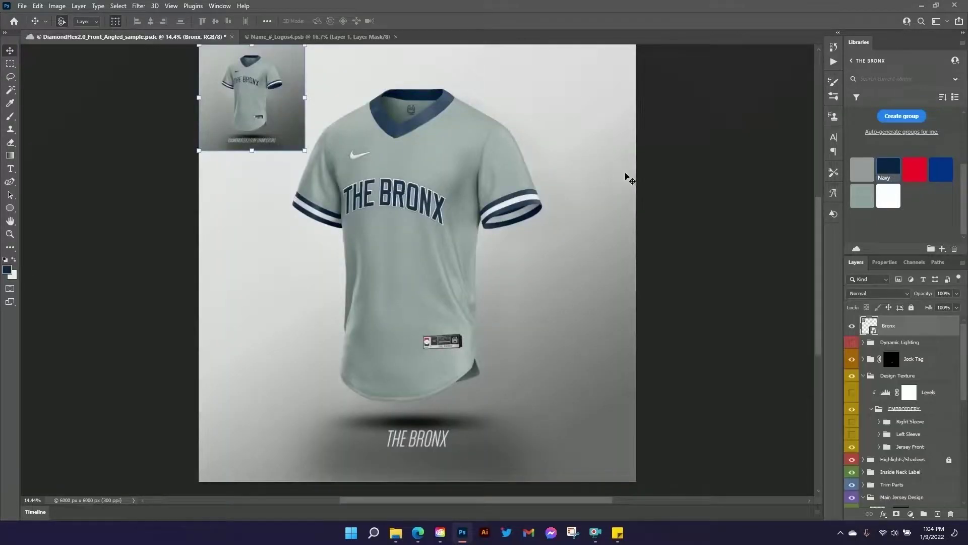
- Change the swoosh's Color Overlay to navy 0c2340 in the logos smart object and save it
double_click(240, 80)
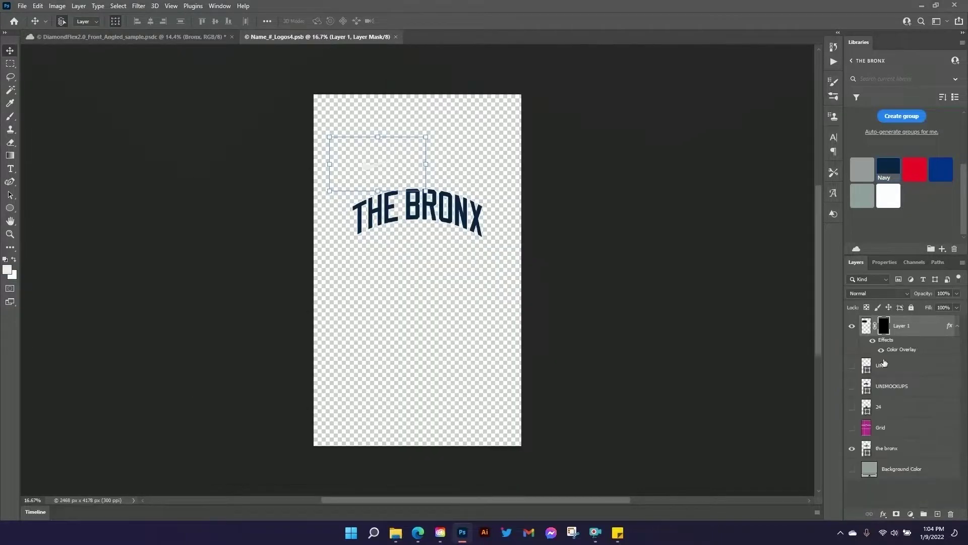
left_click(889, 167)
left_click(866, 325)
key("h")
left_click(726, 241)
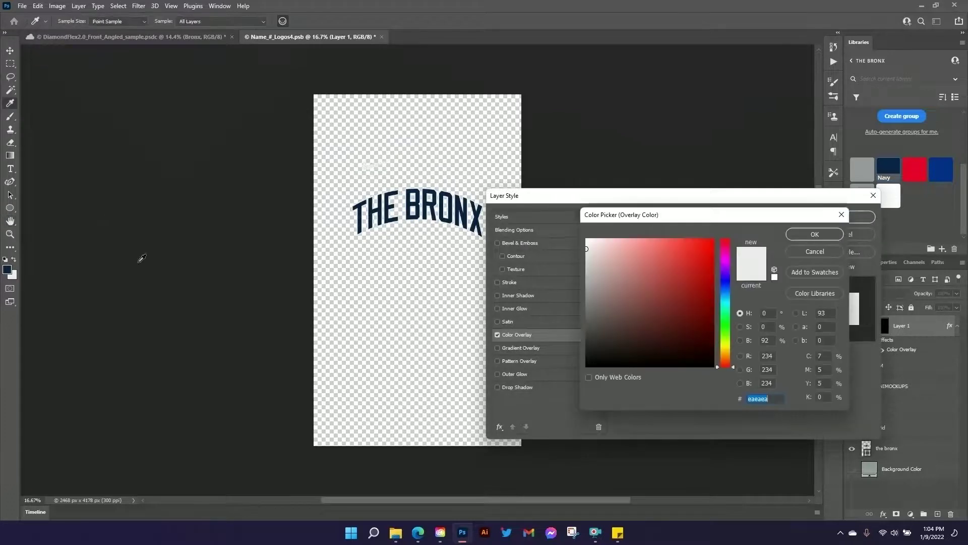
left_click(7, 269)
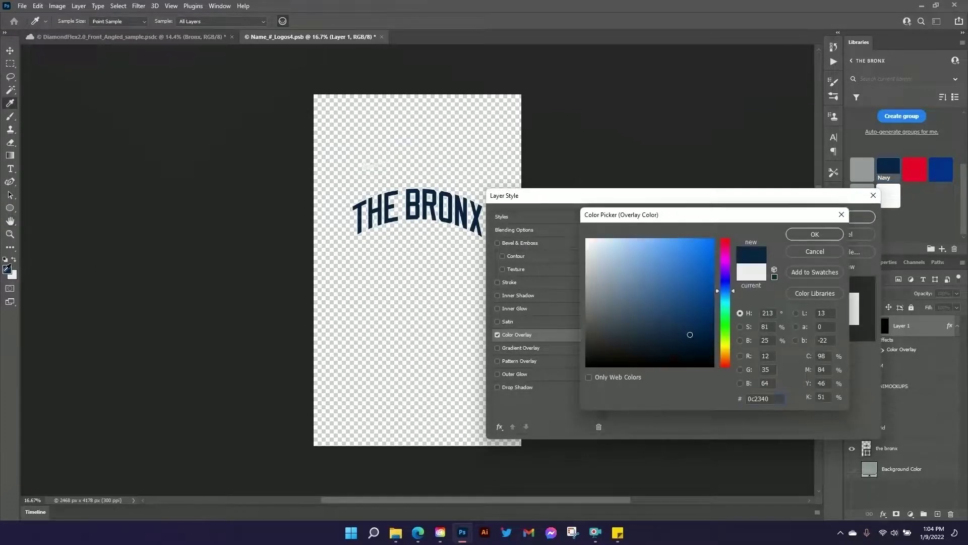
left_click(815, 234)
left_click(827, 214)
key("ctrl+s")
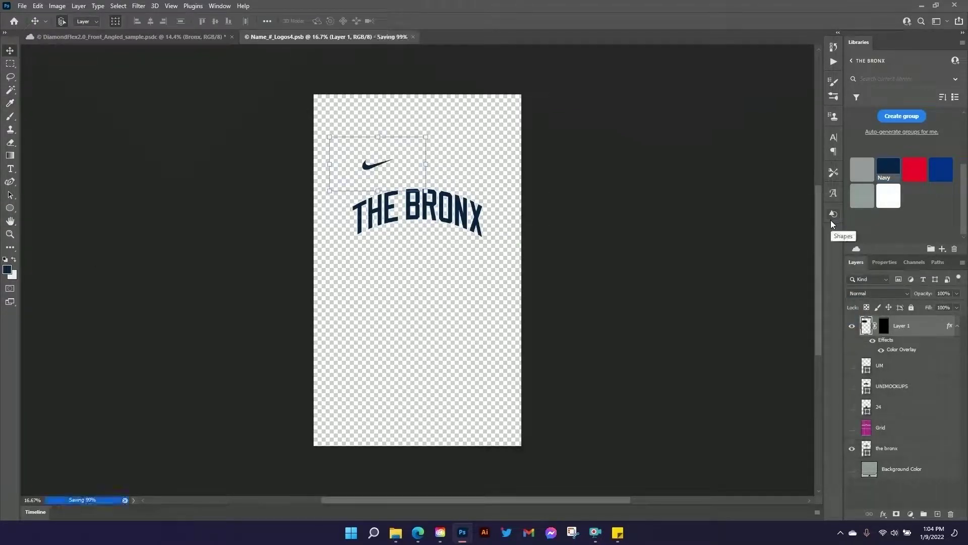
- Return to the DiamondFlex2.0 jersey mockup, delete the Bronx reference image layer and deselect all layers
left_click(121, 37)
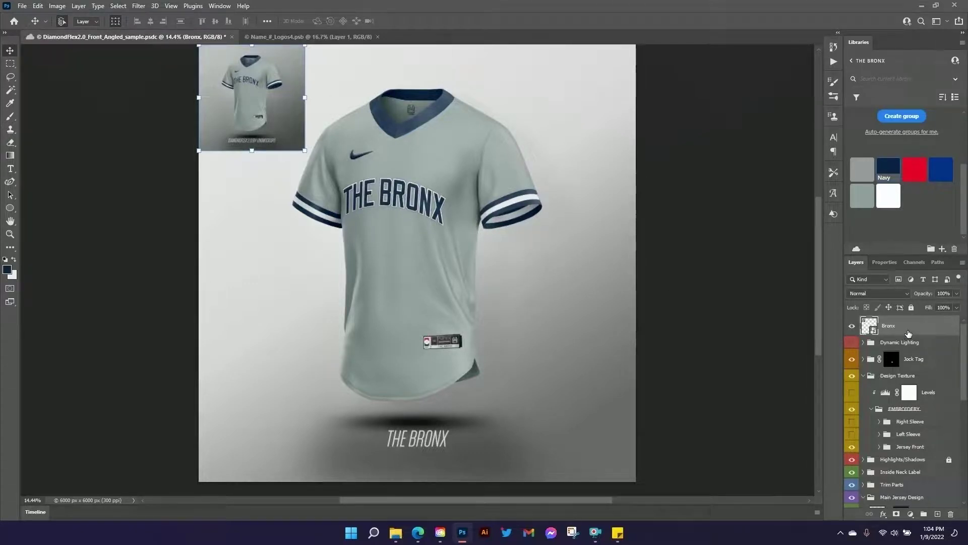
key("Delete")
left_click(763, 308)
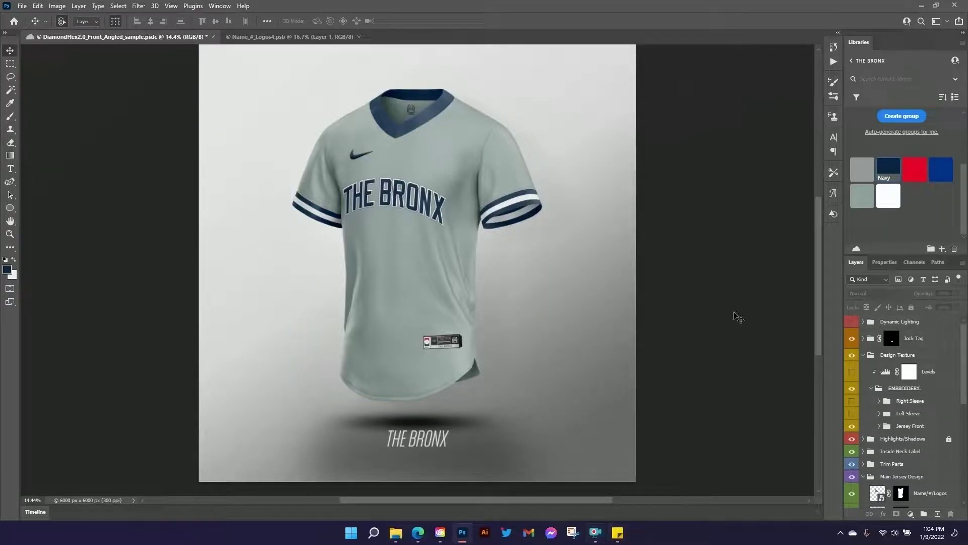
- Examine the jersey's chest lettering, swoosh, V-neck collar and inside neck label up close
key("ctrl+plus")
key("ctrl+plus")
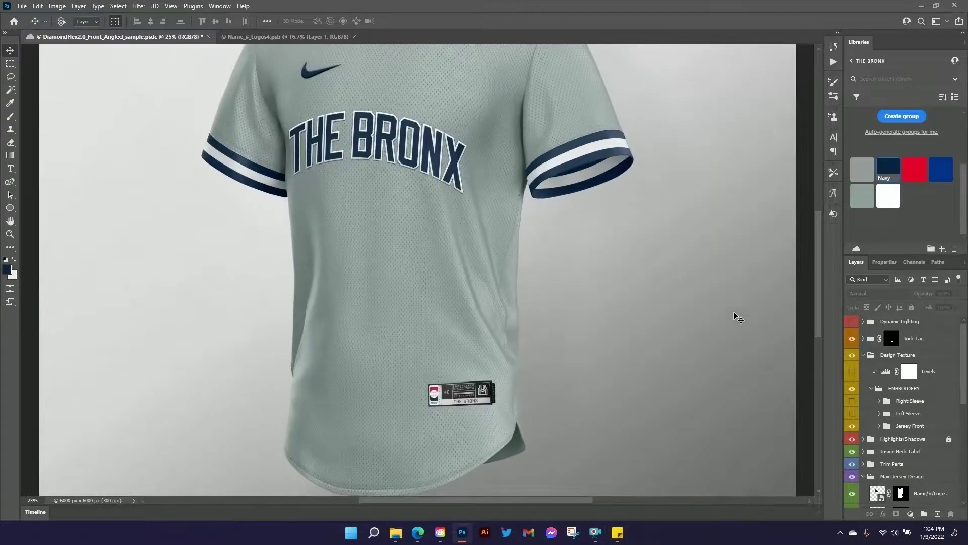
key("ctrl+plus")
key("ctrl+plus")
key("ctrl+plus")
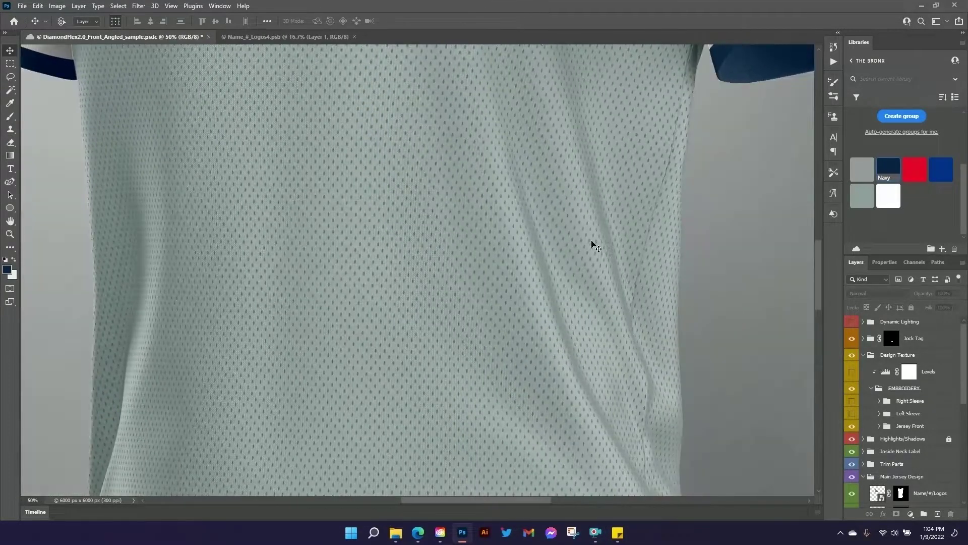
scroll(559, 171, "up", 10)
scroll(554, 202, "left", 4)
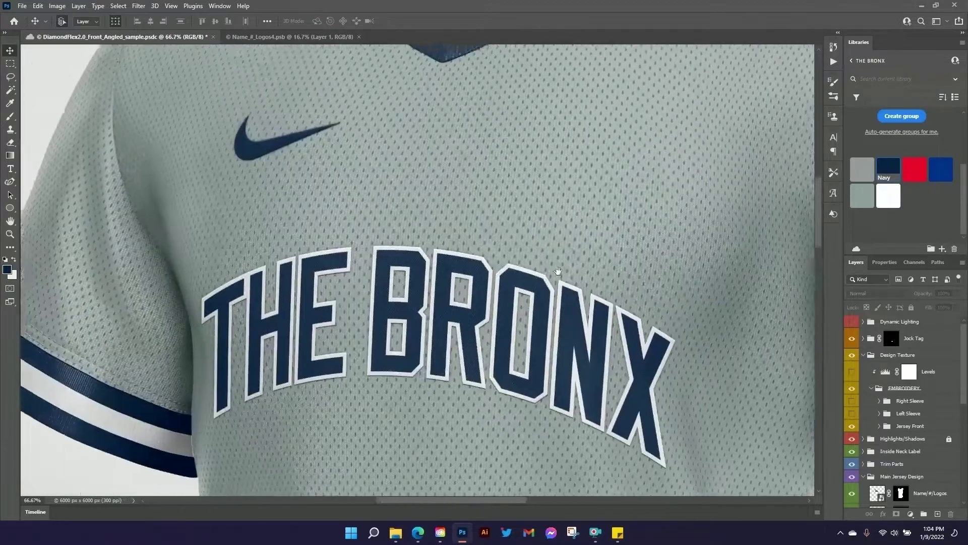
scroll(481, 170, "up", 5)
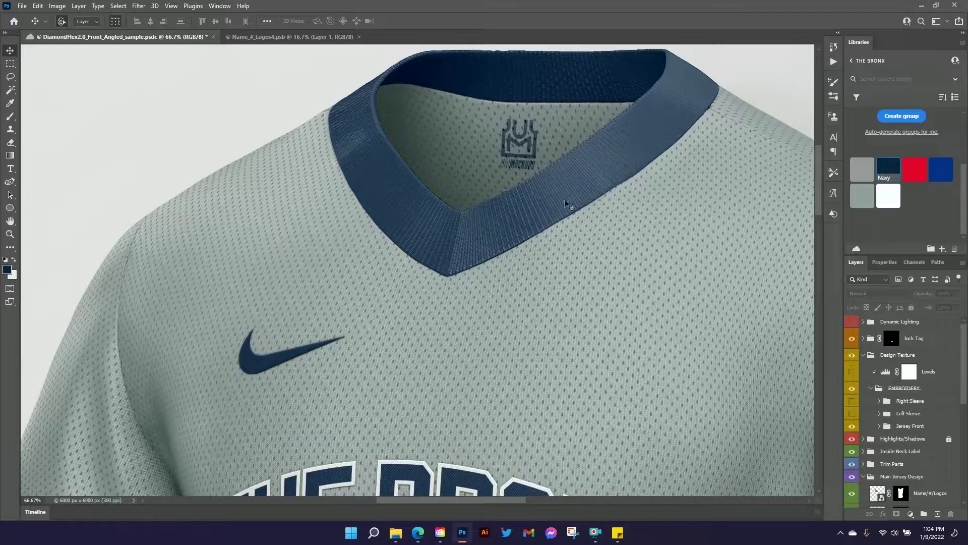
left_click_drag(635, 213, 567, 267)
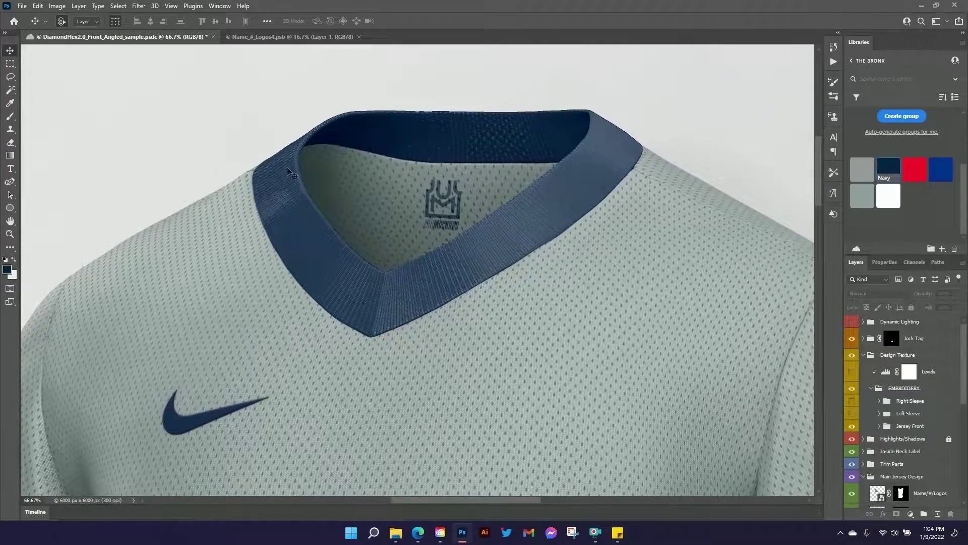
left_click_drag(396, 380, 512, 223)
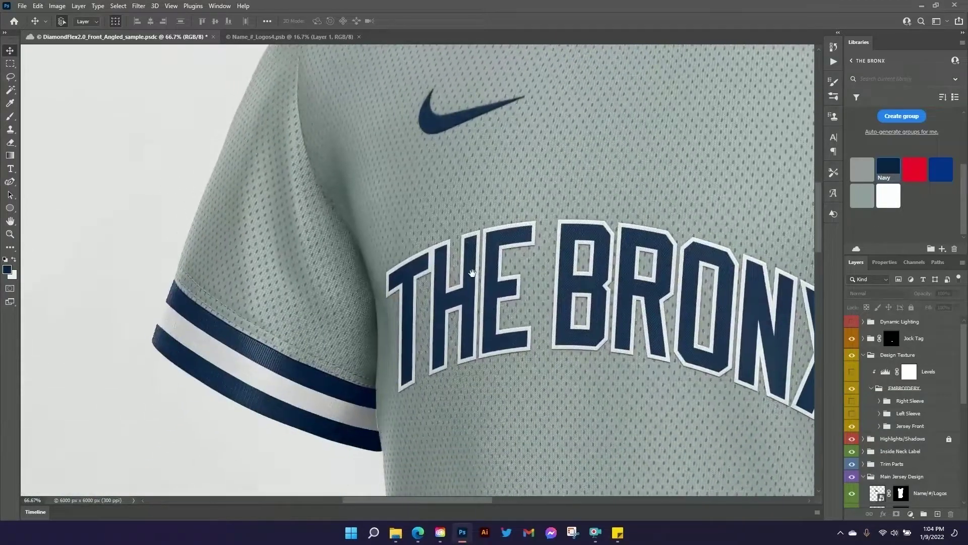
- Inspect the lettering texture, both striped sleeve cuffs, the bottom hem and the jock tag at 100%, then fit the whole jersey in view
key("ctrl+plus")
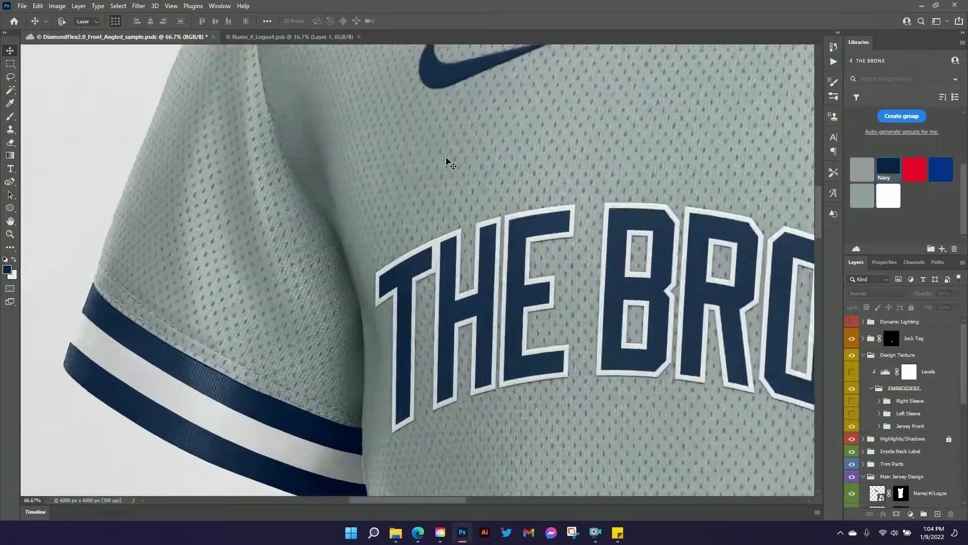
scroll(516, 214, "up", 5)
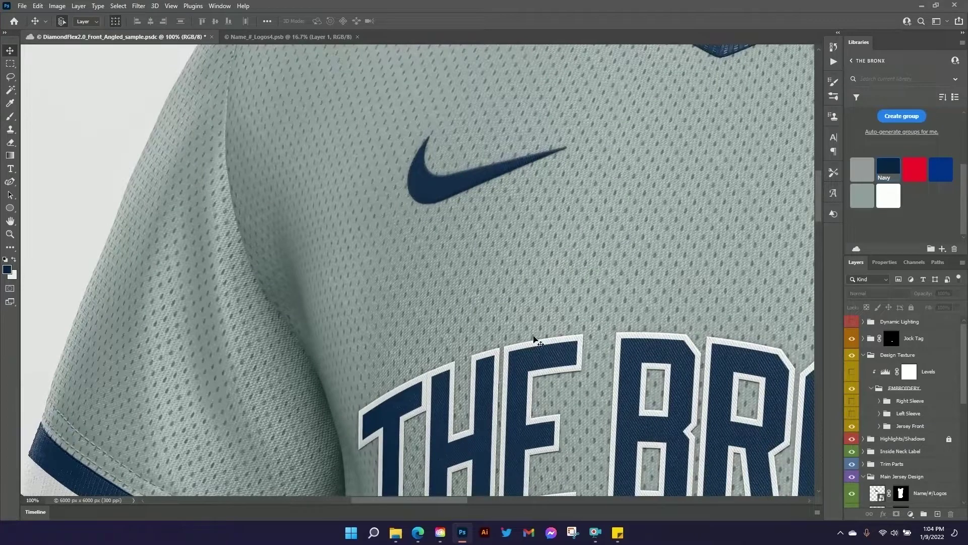
left_click_drag(552, 397, 556, 178)
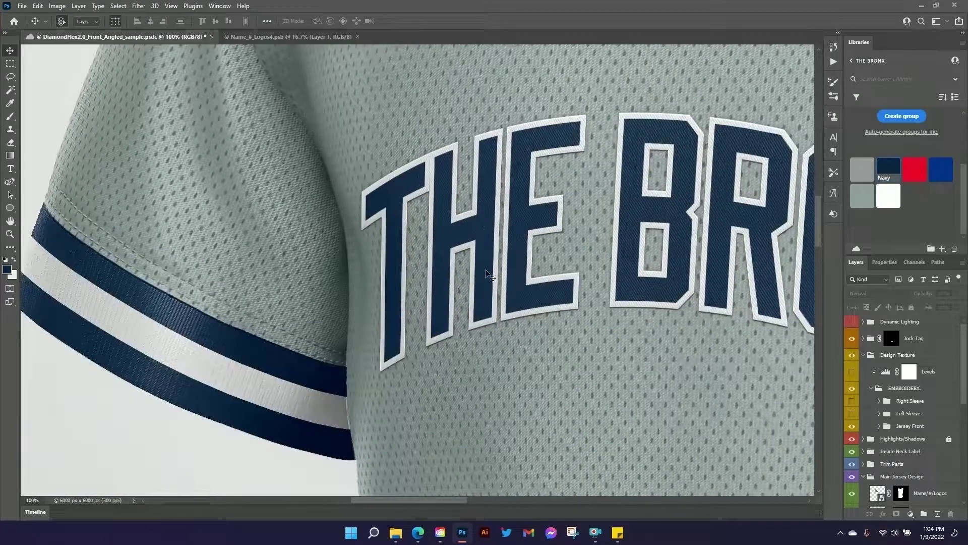
scroll(303, 263, "down", 3)
scroll(303, 263, "left", 5)
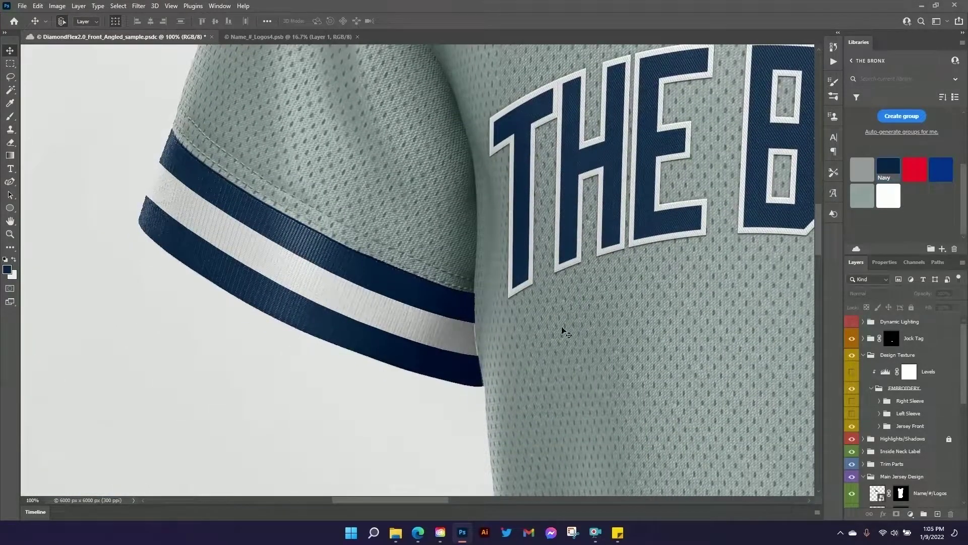
left_click_drag(709, 398, 465, 346)
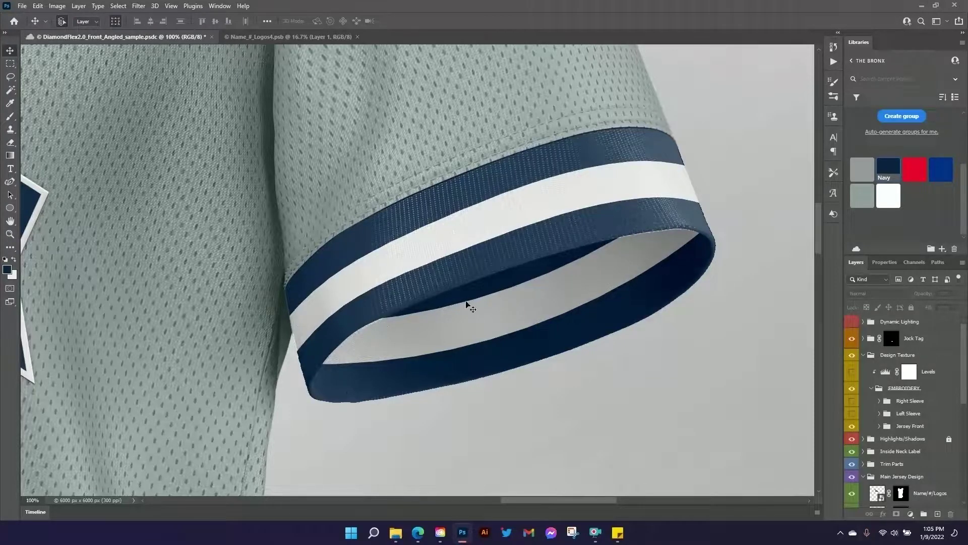
left_click_drag(444, 278, 536, 209)
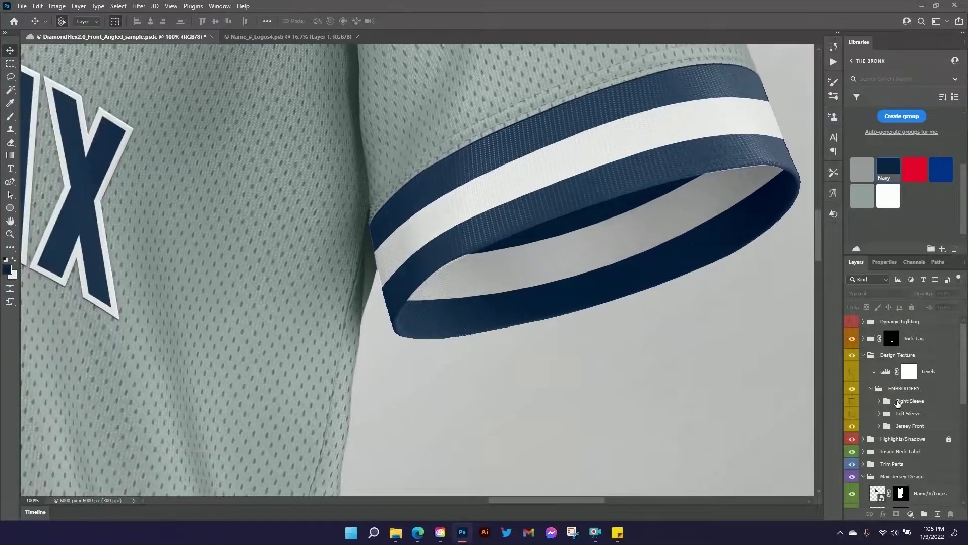
left_click_drag(252, 320, 520, 223)
left_click_drag(460, 320, 492, 212)
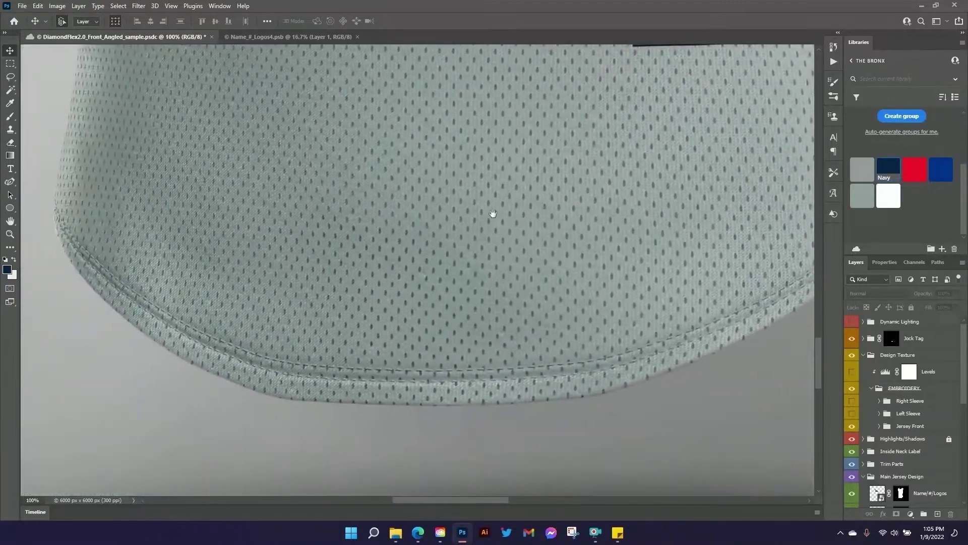
left_click_drag(586, 257, 520, 348)
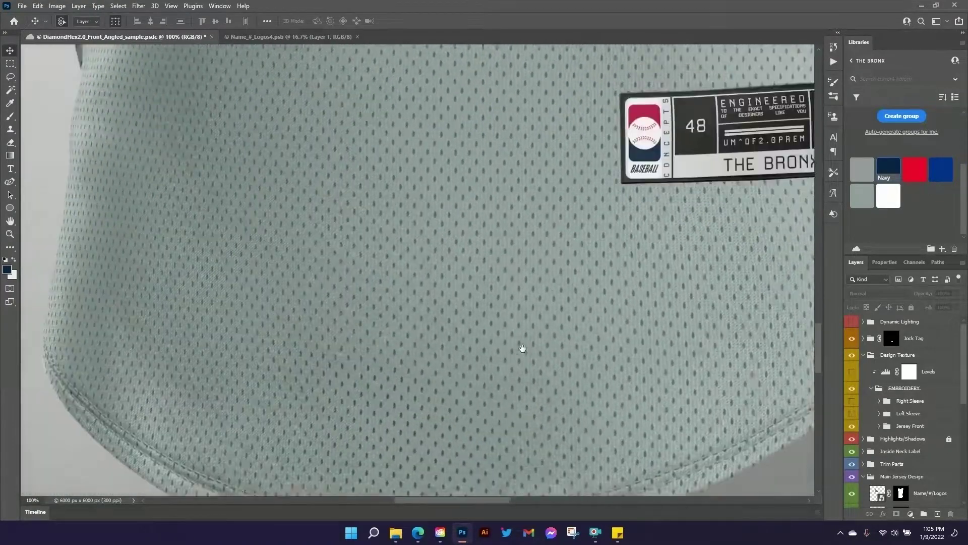
left_click_drag(517, 172, 447, 368)
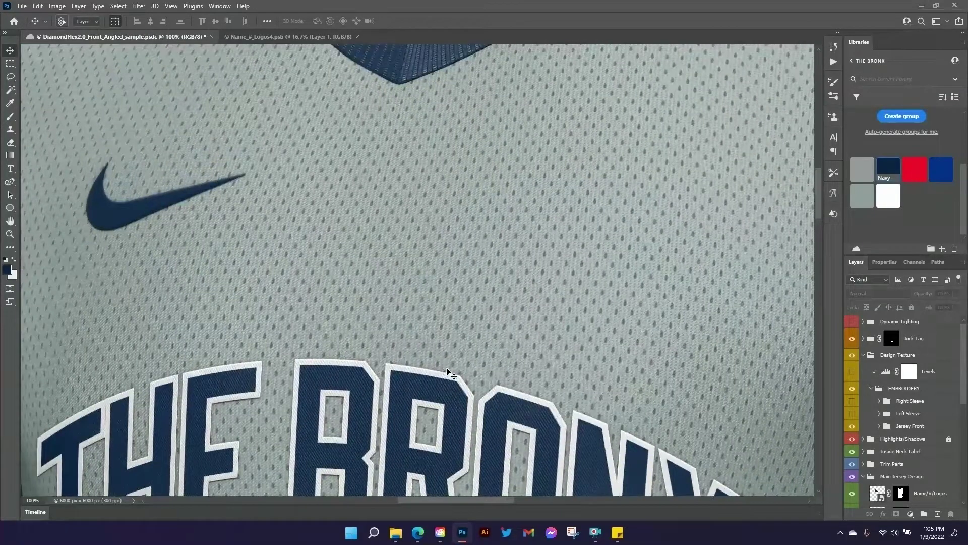
key("ctrl+0")
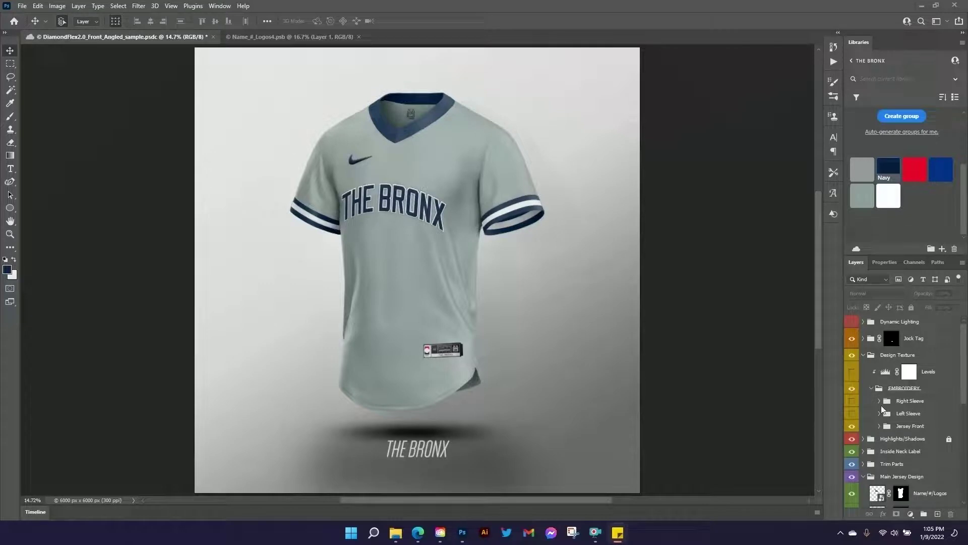
- Show the Full Print Front, Side and Back layers and the Left and Right Sleeve Print layers
scroll(914, 385, "down", 3)
scroll(911, 386, "down", 4)
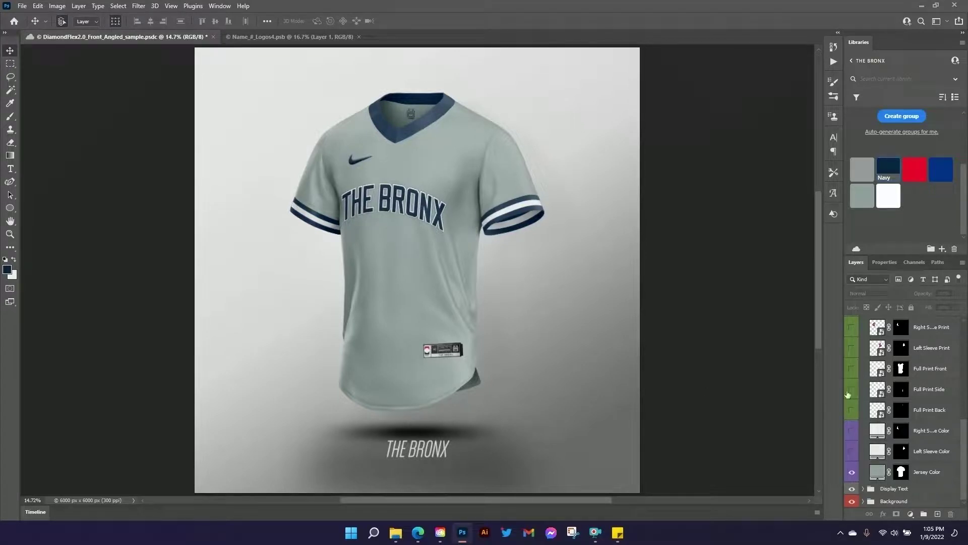
left_click(851, 371)
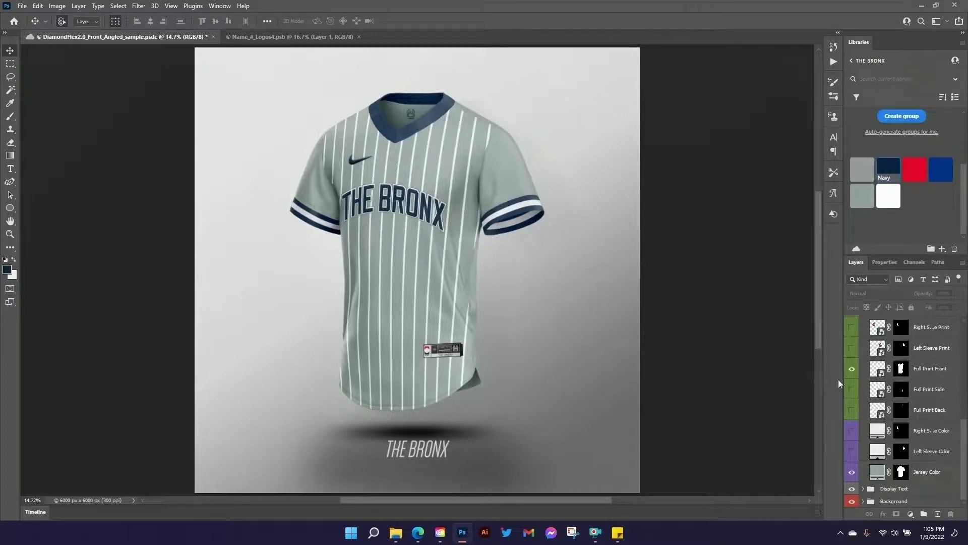
left_click(851, 389)
left_click(852, 410)
left_click(851, 347)
left_click(852, 328)
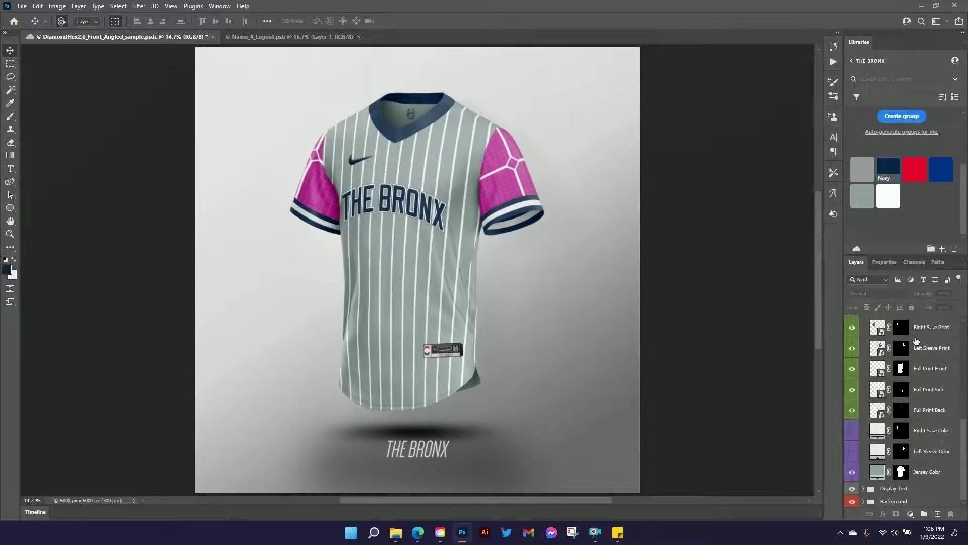
- In the sleeve print smart object, show the Pins group, hide the Grid layer, and save and close it
double_click(878, 327)
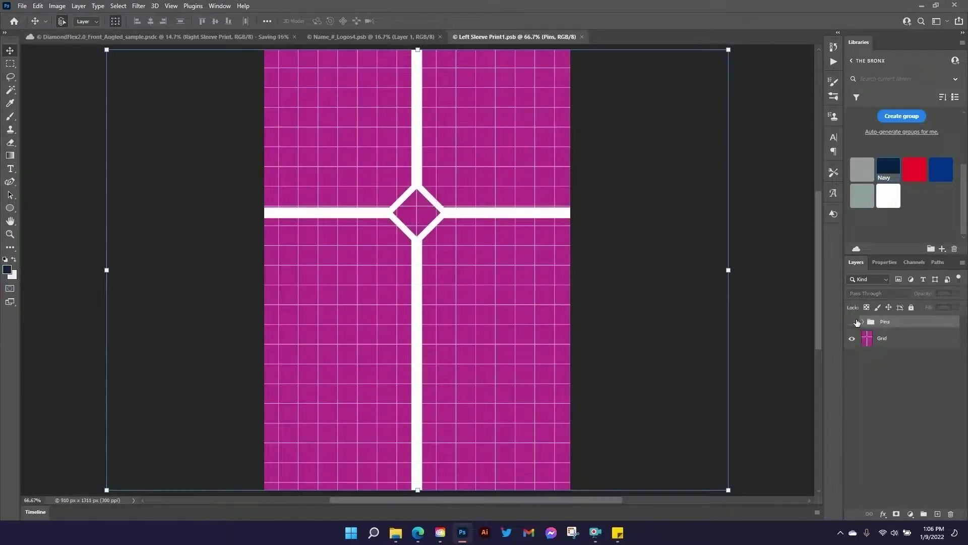
left_click(852, 338)
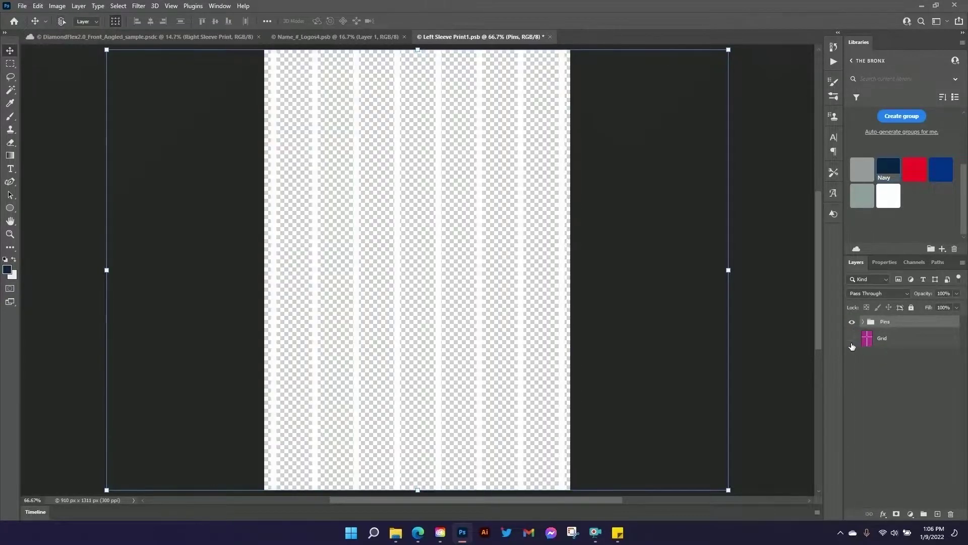
key("ctrl+s")
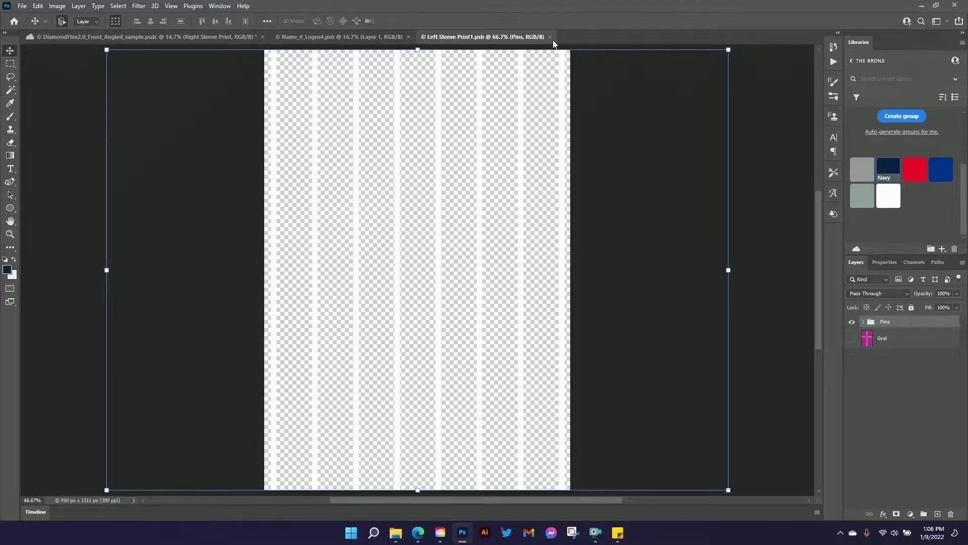
left_click(550, 37)
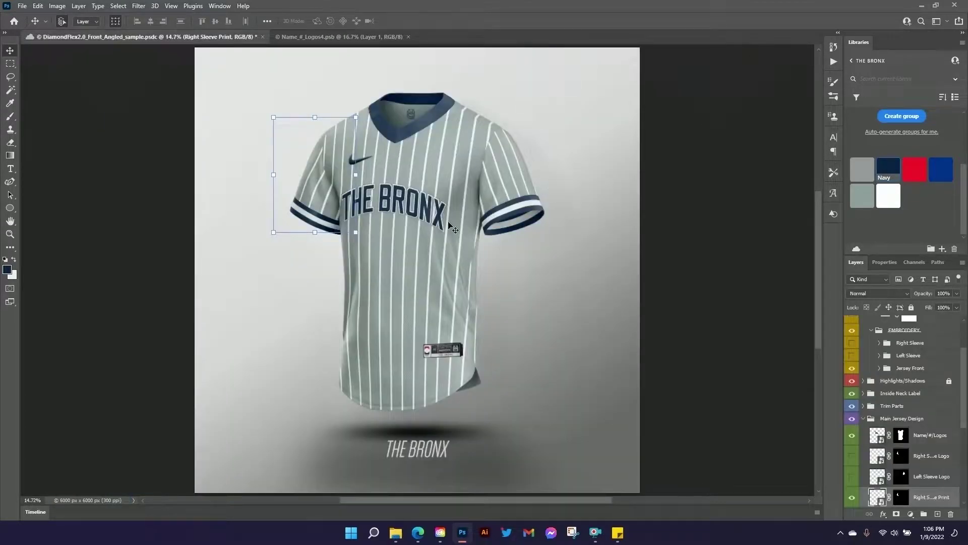
- Hide both sleeve print layers and the Full Print Front, Side and Back layers on the jersey
scroll(875, 429, "down", 4)
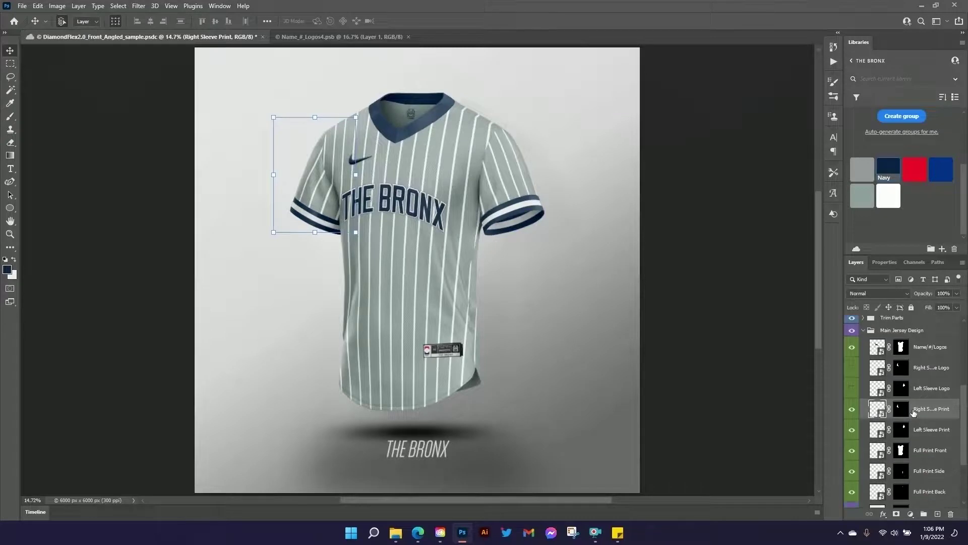
scroll(875, 429, "down", 1)
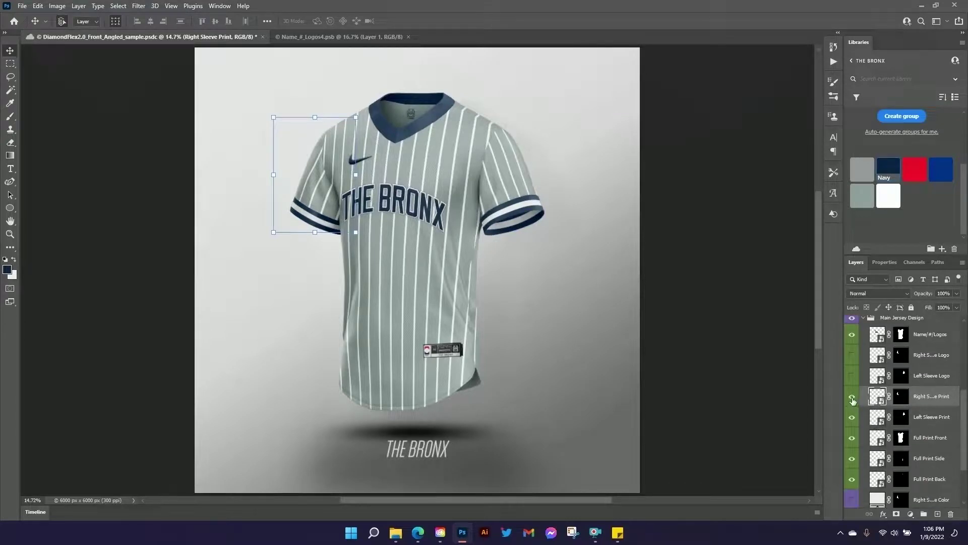
left_click(852, 398)
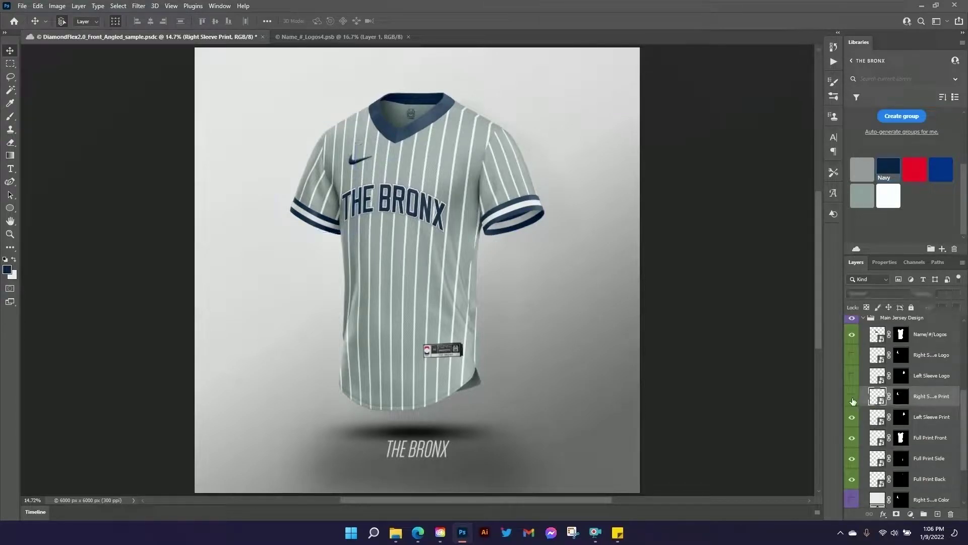
left_click(851, 417)
left_click(852, 439)
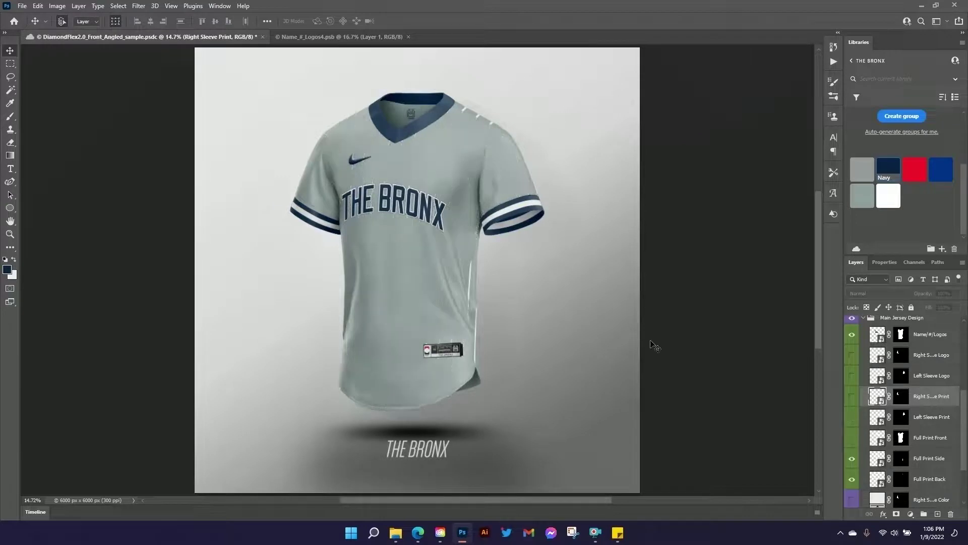
left_click(852, 459)
left_click(851, 477)
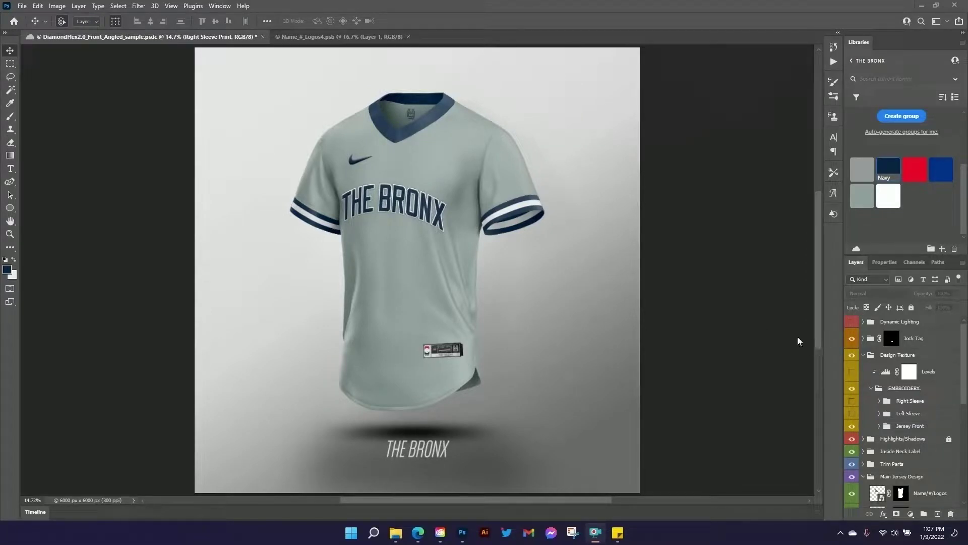
- Make the Dynamic Lighting group visible on the jersey mockup
left_click(891, 323)
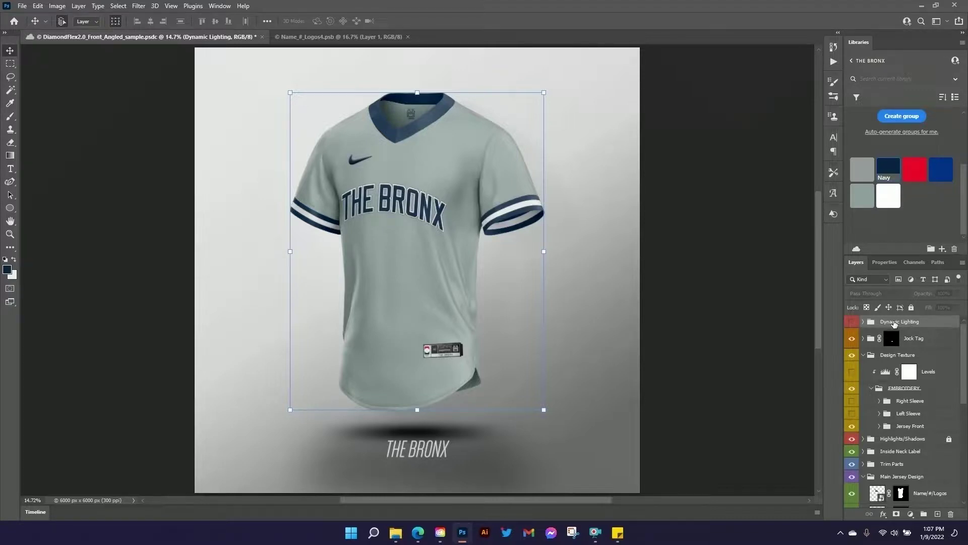
left_click(851, 323)
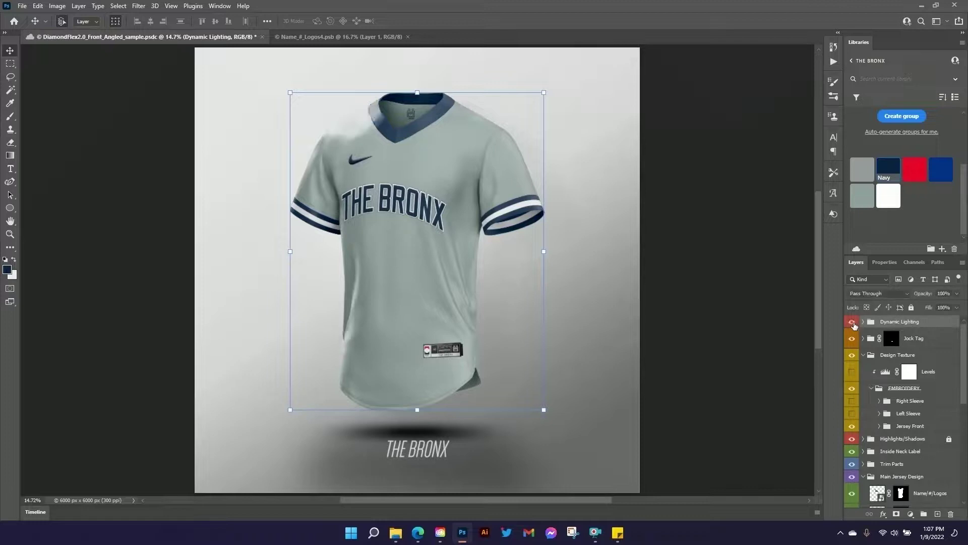
- Open the Dynamic Lighting smart object and set the Hue/Saturation 1 layer's hue to +13
left_click(863, 322)
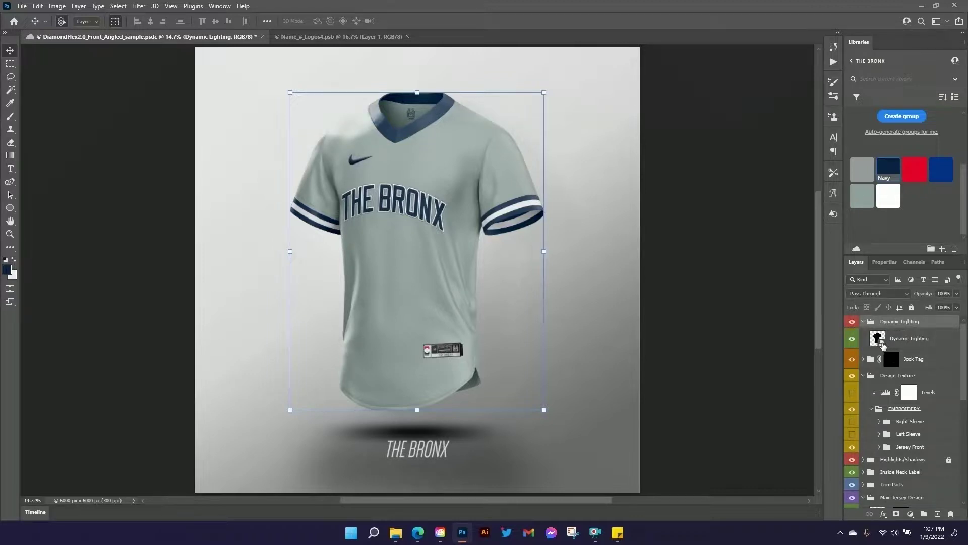
double_click(882, 344)
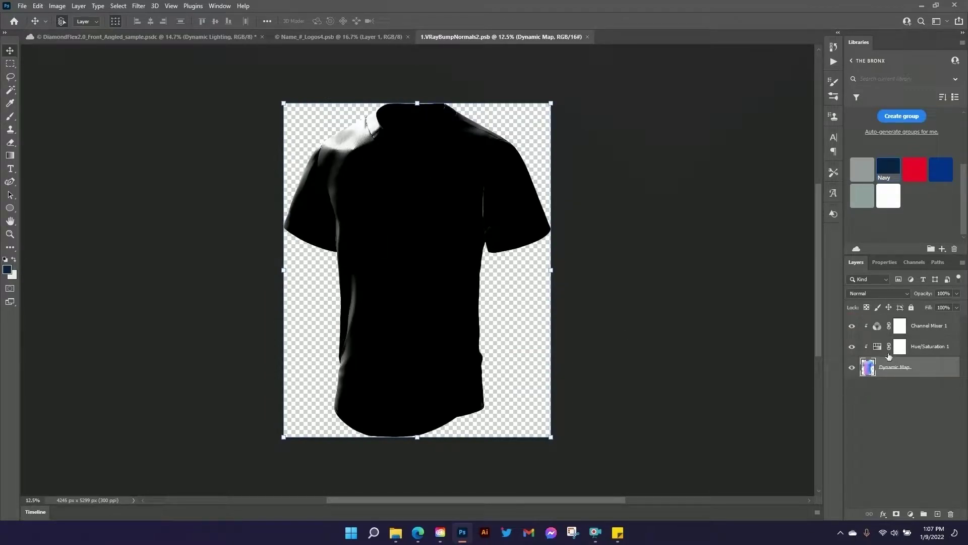
left_click(878, 349)
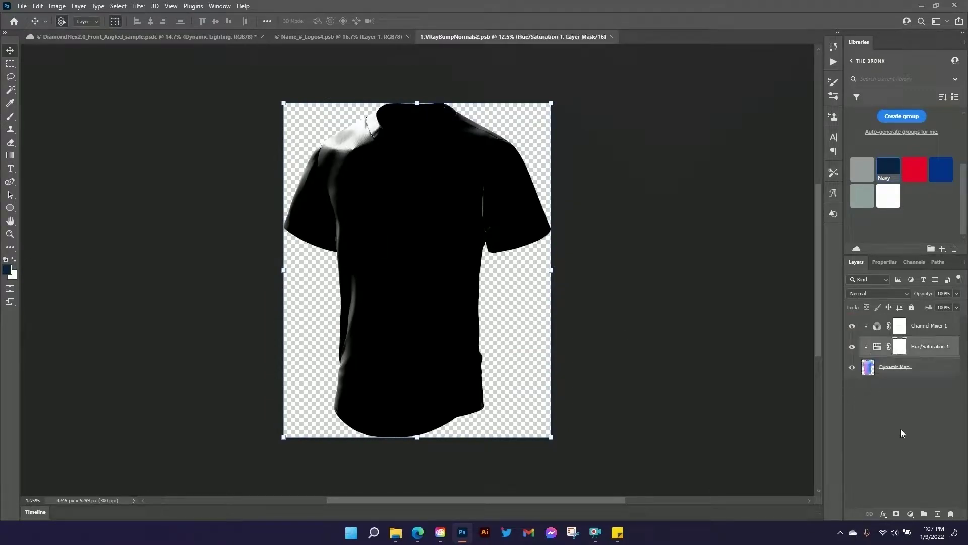
left_click(884, 262)
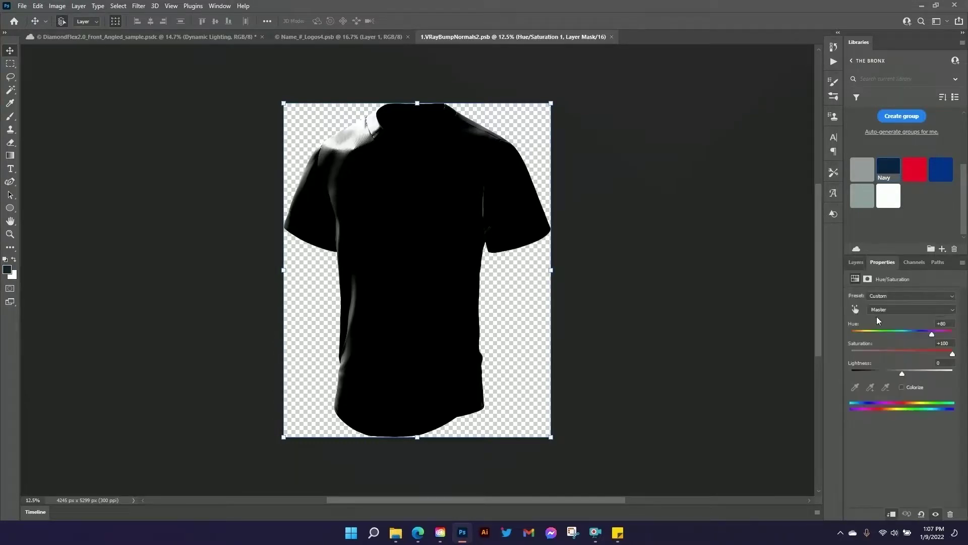
mouse_move(933, 335)
left_mouse_down()
mouse_move(839, 331)
mouse_move(929, 334)
mouse_move(908, 334)
left_mouse_up()
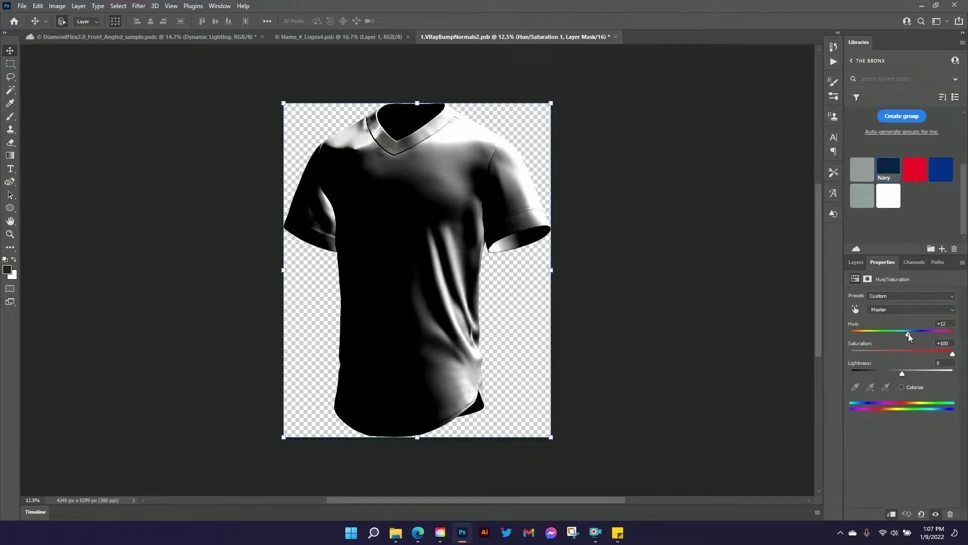
- Try a lightness adjustment on the Hue/Saturation 1 layer, undo it, and close the lighting smart object
left_click_drag(897, 374, 906, 373)
key("ctrl+z")
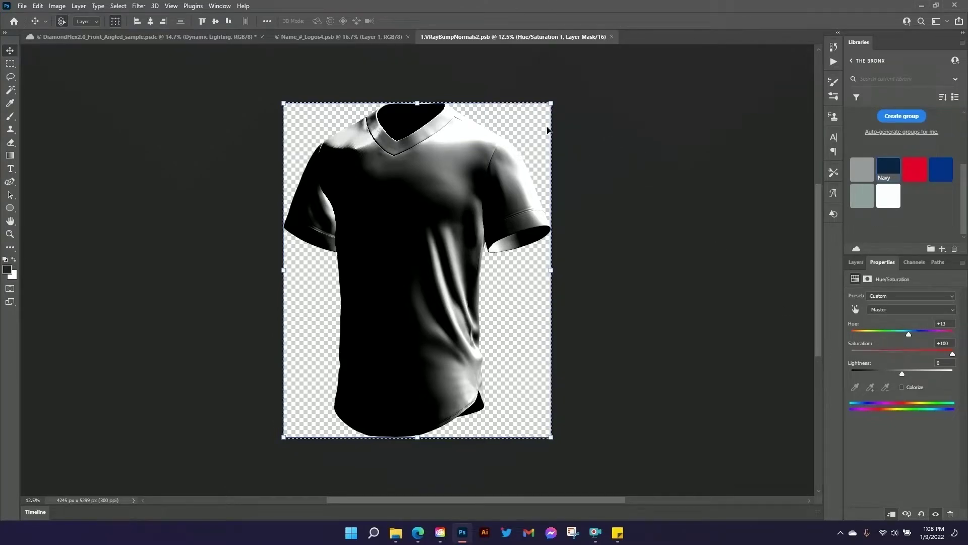
left_click(862, 265)
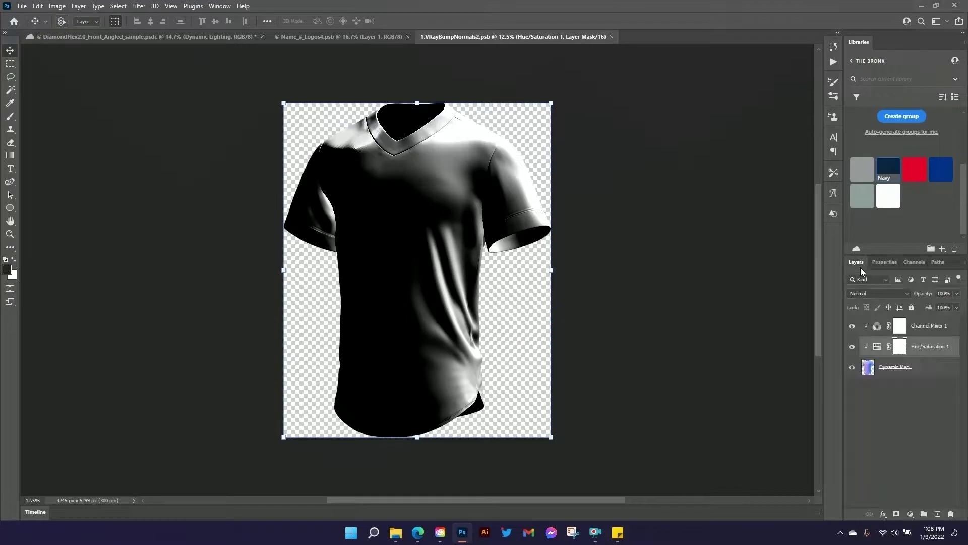
left_click(611, 37)
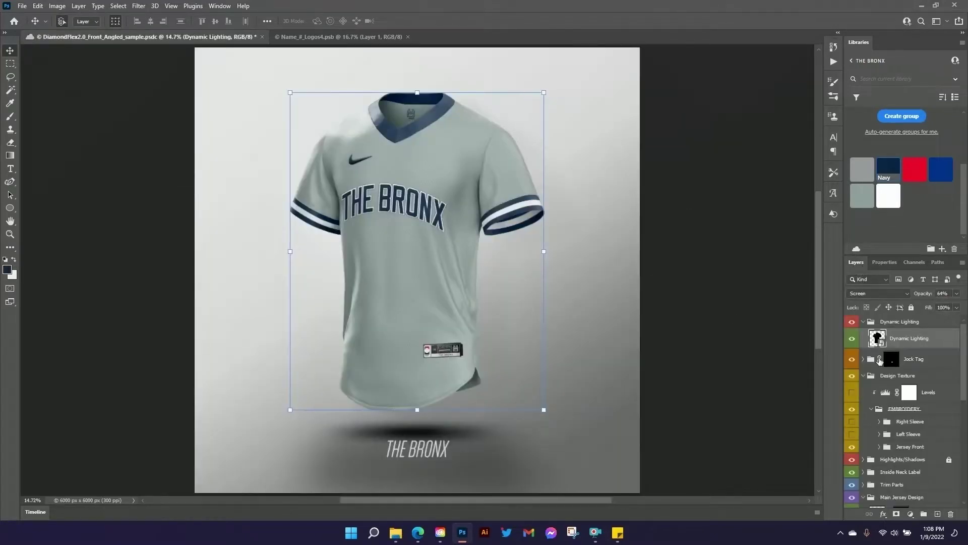
- In the reopened Dynamic Lighting smart object, set the Hue/Saturation 1 hue to +7, then save and close it
double_click(880, 342)
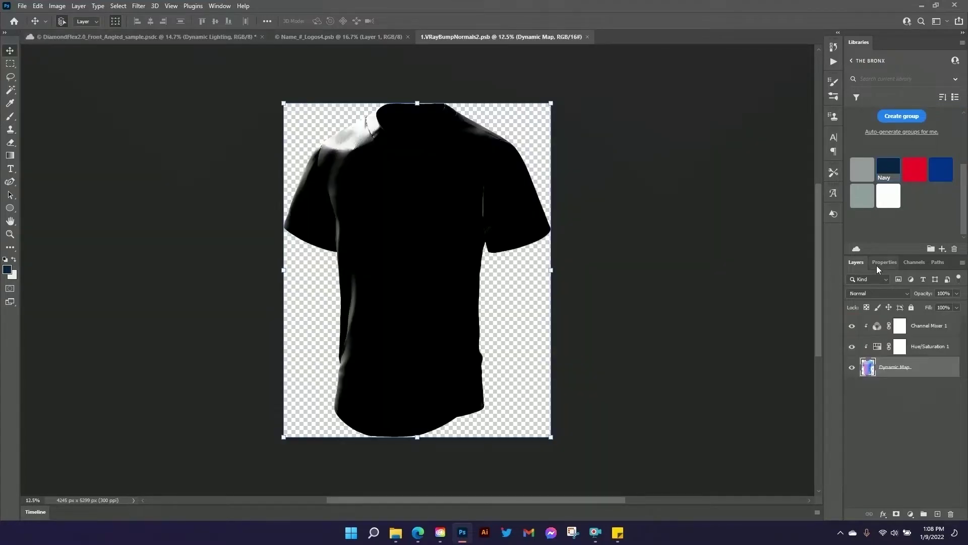
left_click(877, 346)
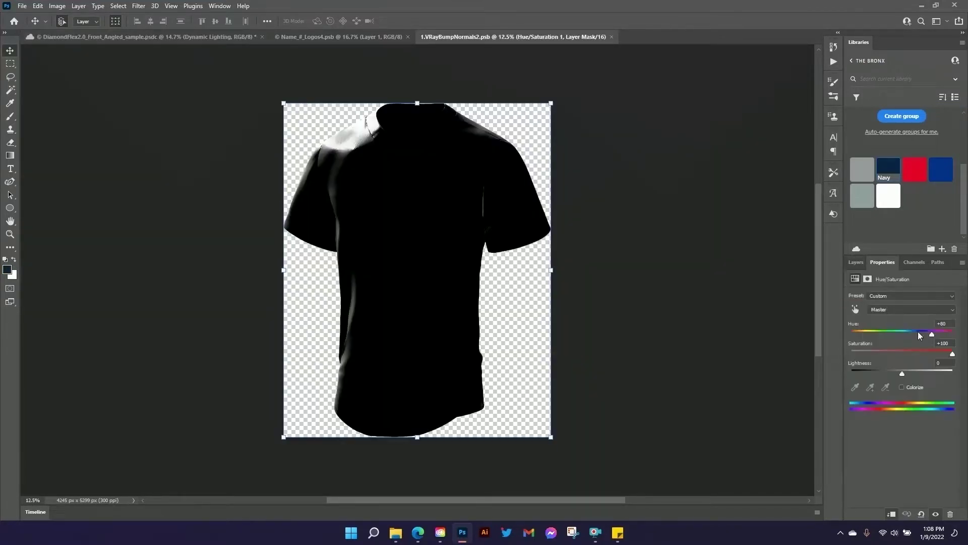
left_click_drag(930, 335, 905, 332)
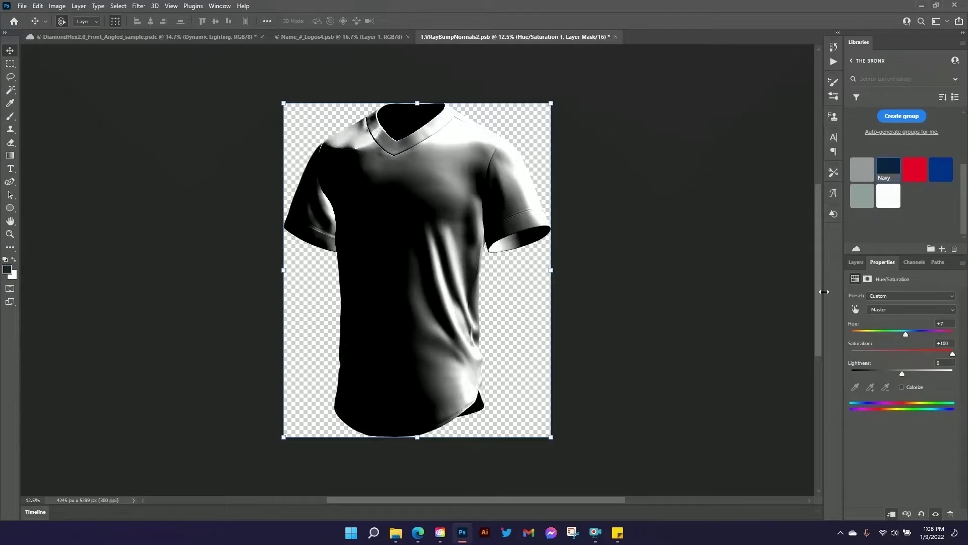
key("ctrl+s")
left_click(611, 37)
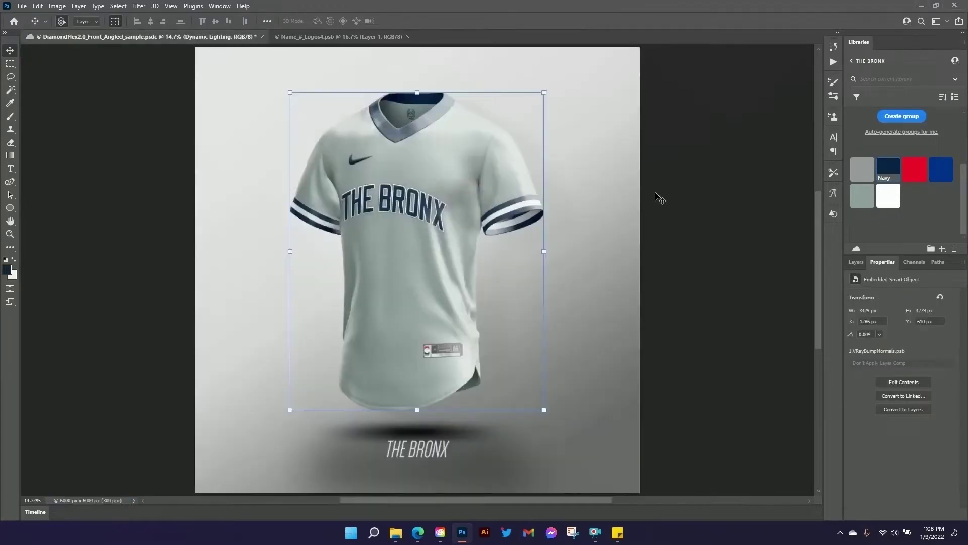
- Compare the jersey with and without the Dynamic Lighting group, leaving the group hidden and all layers deselected
left_click(856, 261)
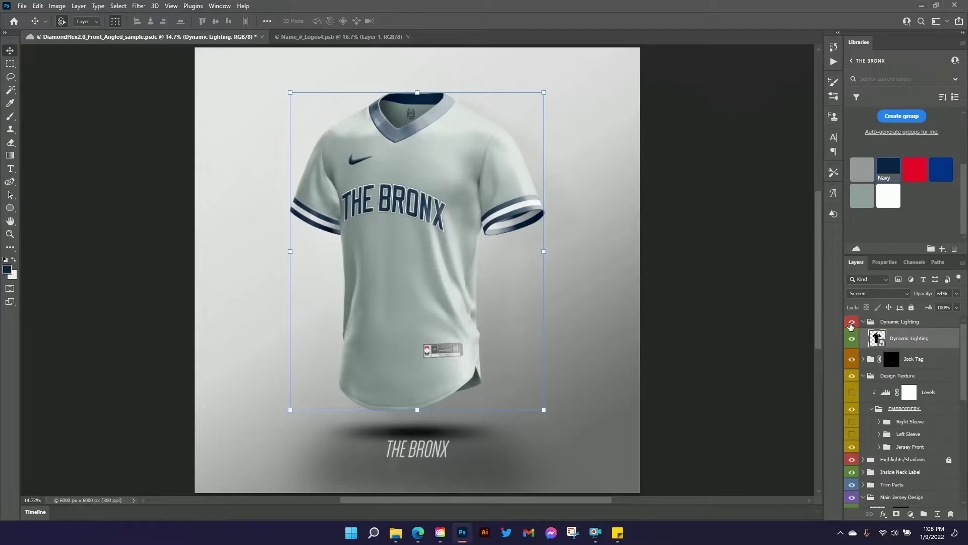
left_click(852, 323)
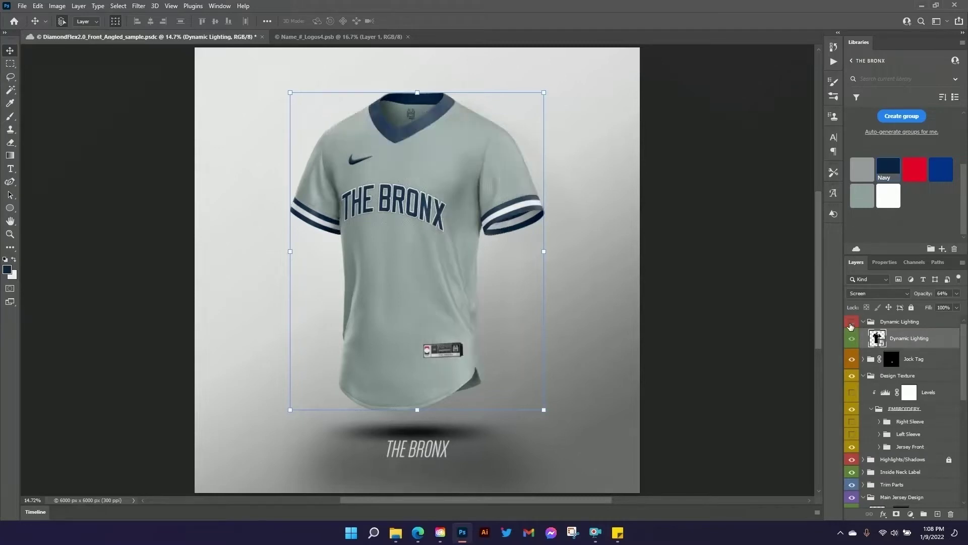
left_click(851, 324)
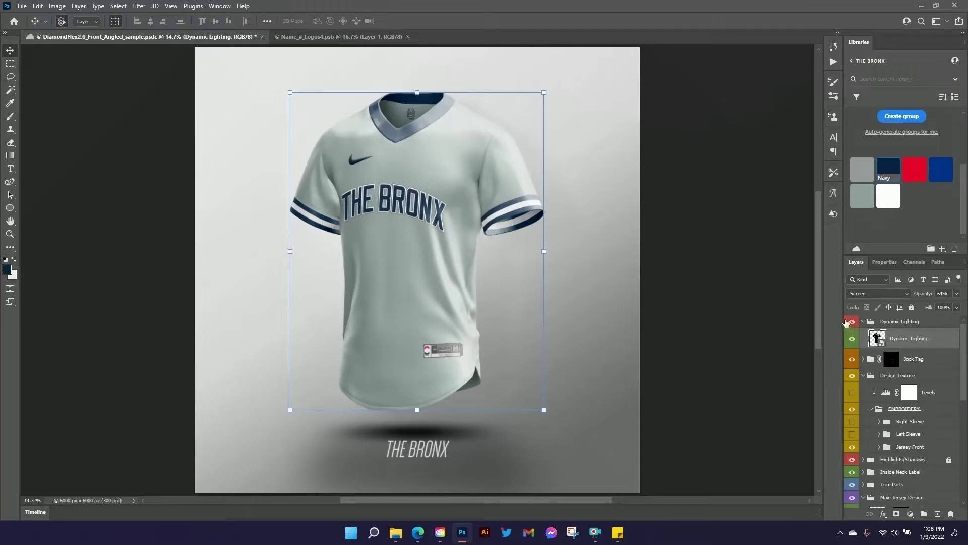
left_click(846, 323)
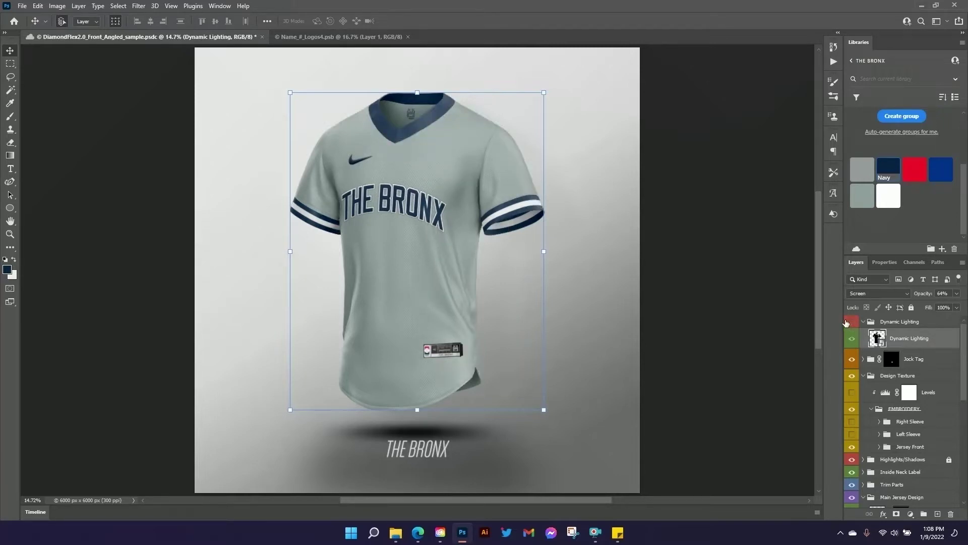
left_click(745, 214)
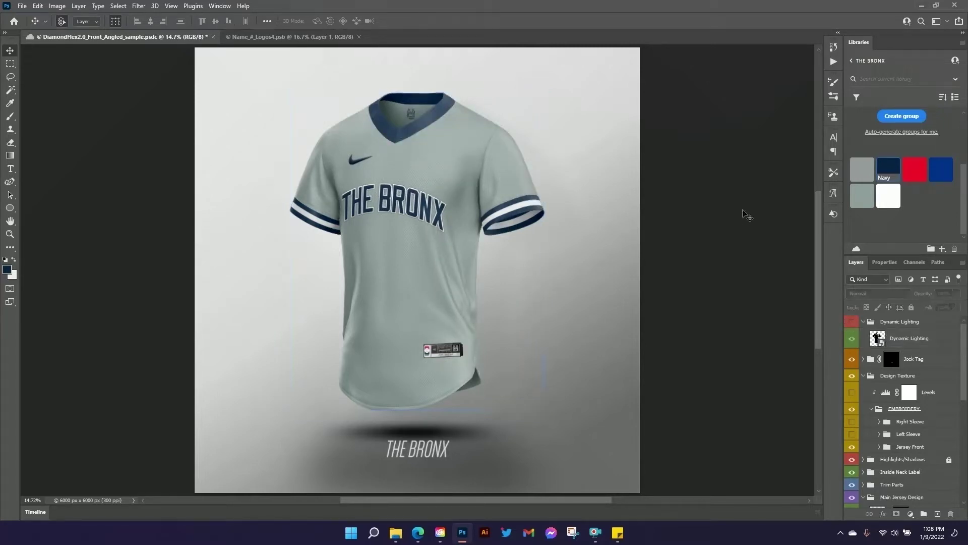